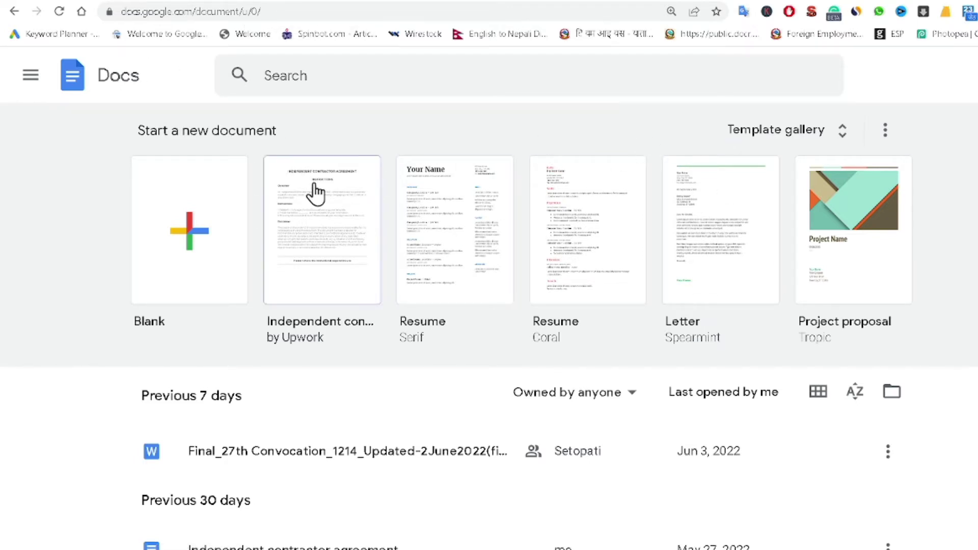
- Create a new document from the Blank template on the Docs home page
left_click(179, 275)
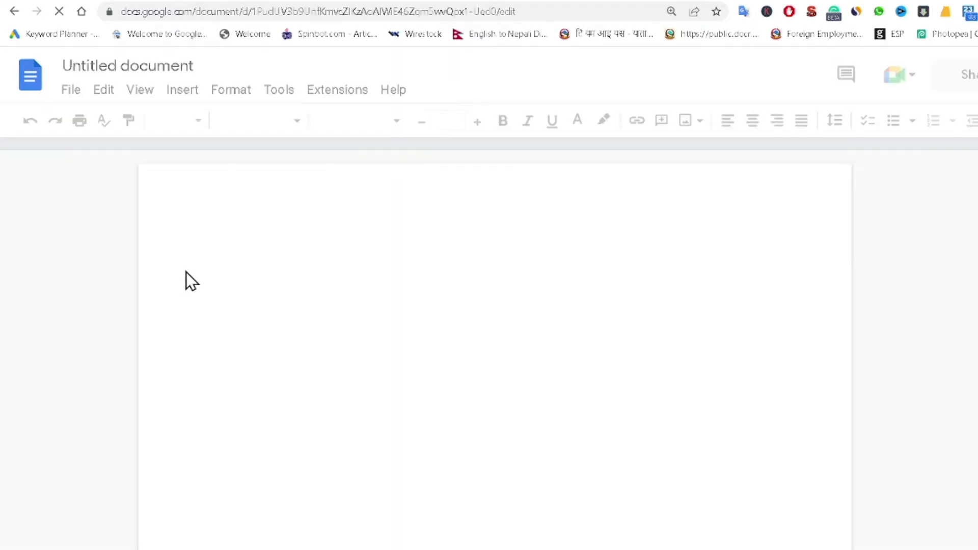
- Replace the 'Untitled document' title with 'Professional Id Card'
left_click(174, 66)
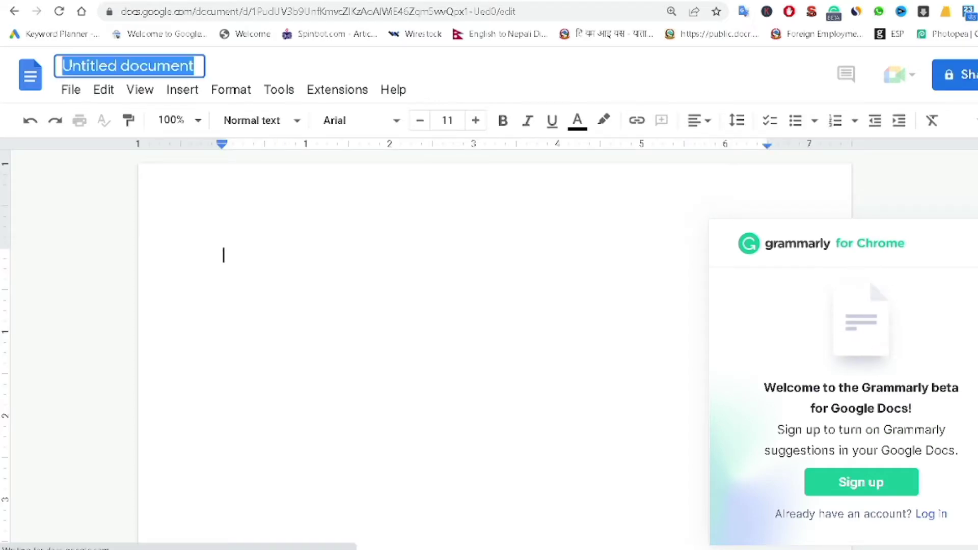
key("Return")
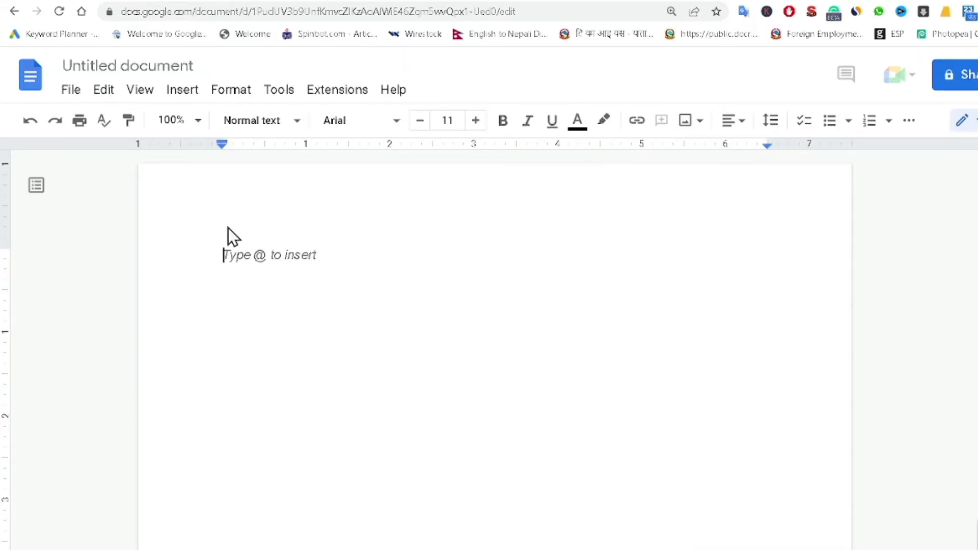
left_click(125, 66)
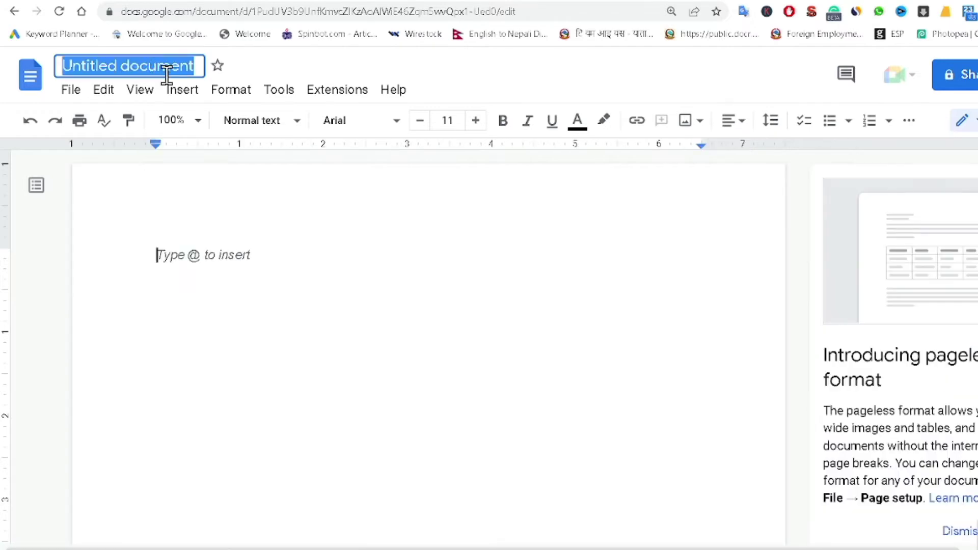
key("BackSpace")
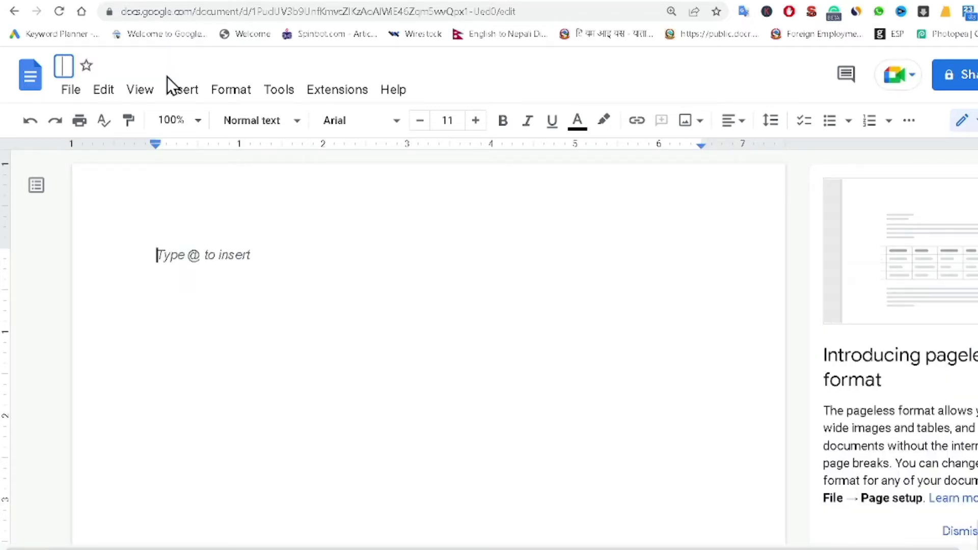
type("Professiona")
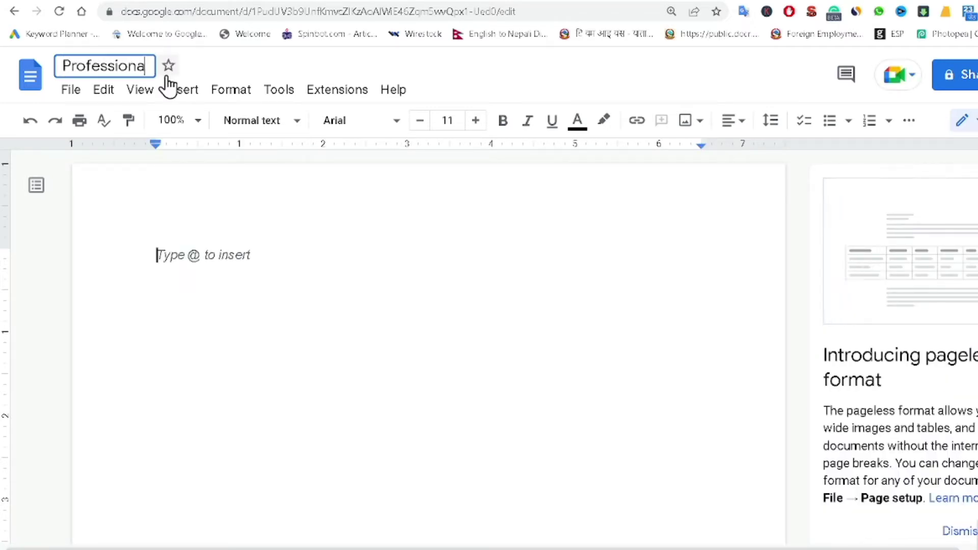
type("l Id")
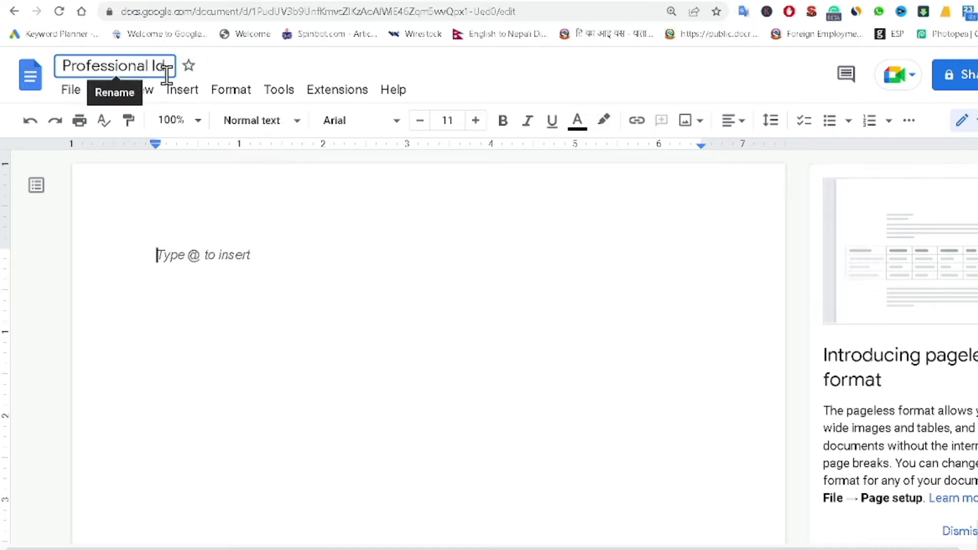
type(" Card")
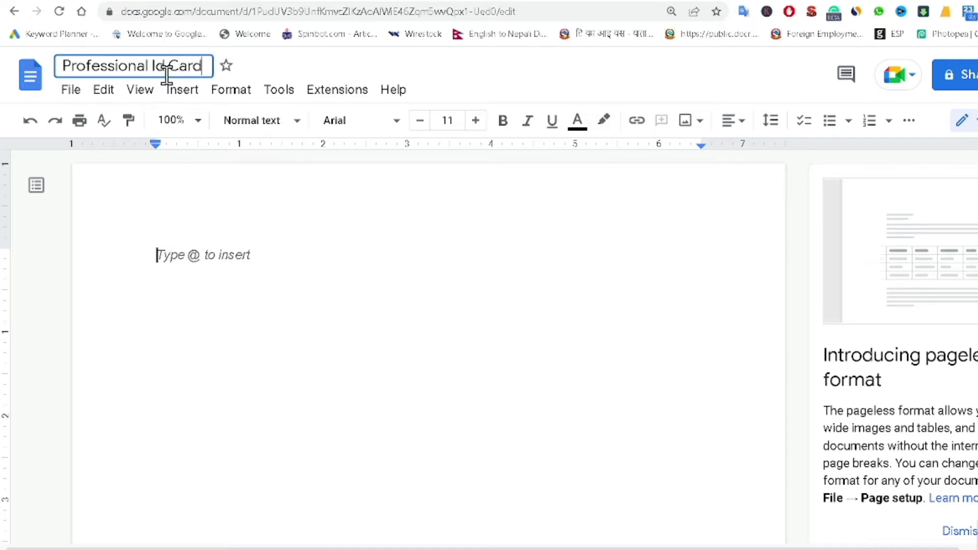
left_click(265, 253)
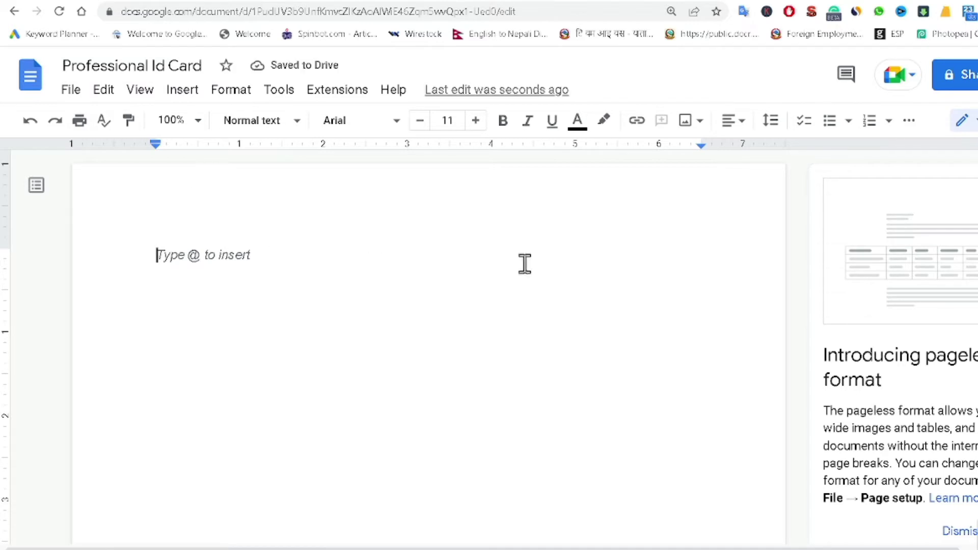
- Insert a new blank drawing into the document
left_click(183, 94)
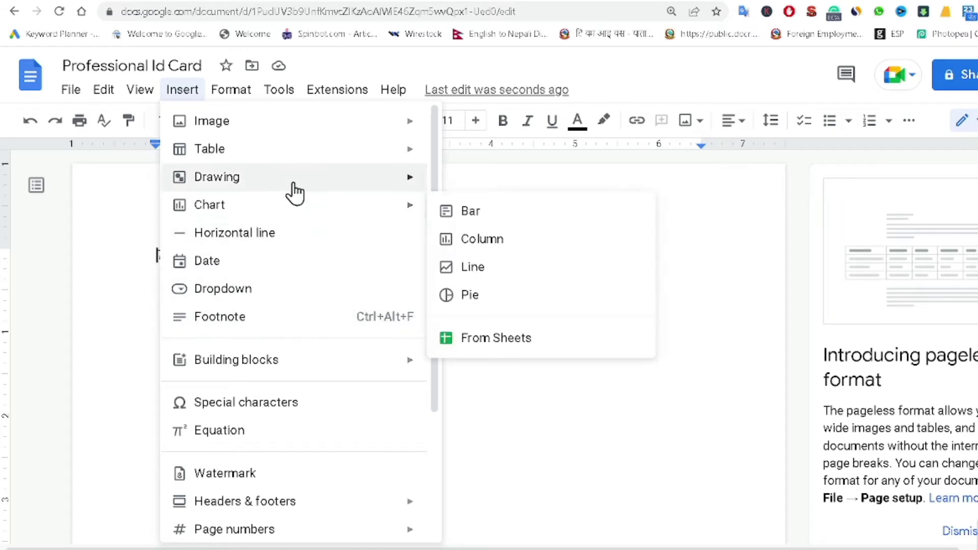
mouse_move(293, 185)
left_click(528, 184)
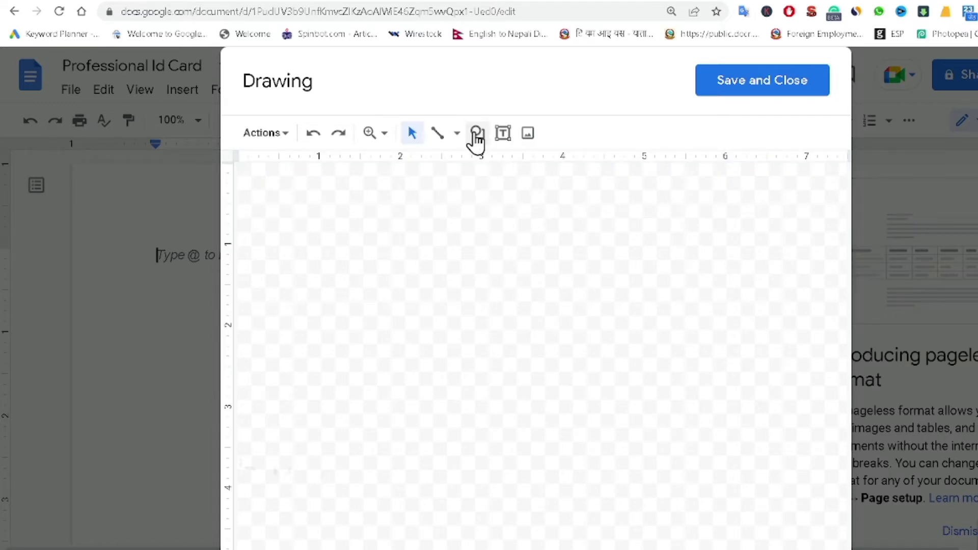
- Bring up the Shapes palette from the drawing editor's Shape menu
left_click(476, 137)
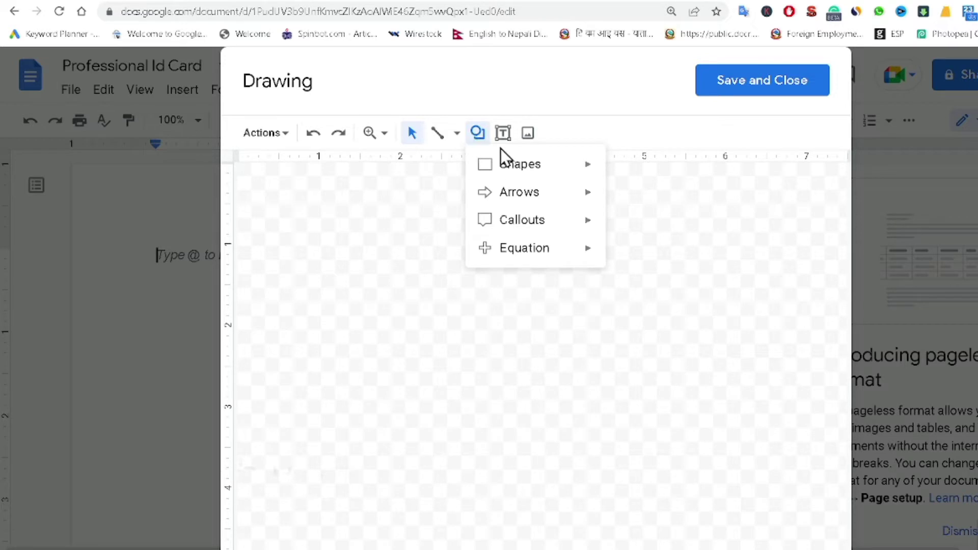
mouse_move(515, 171)
mouse_move(572, 206)
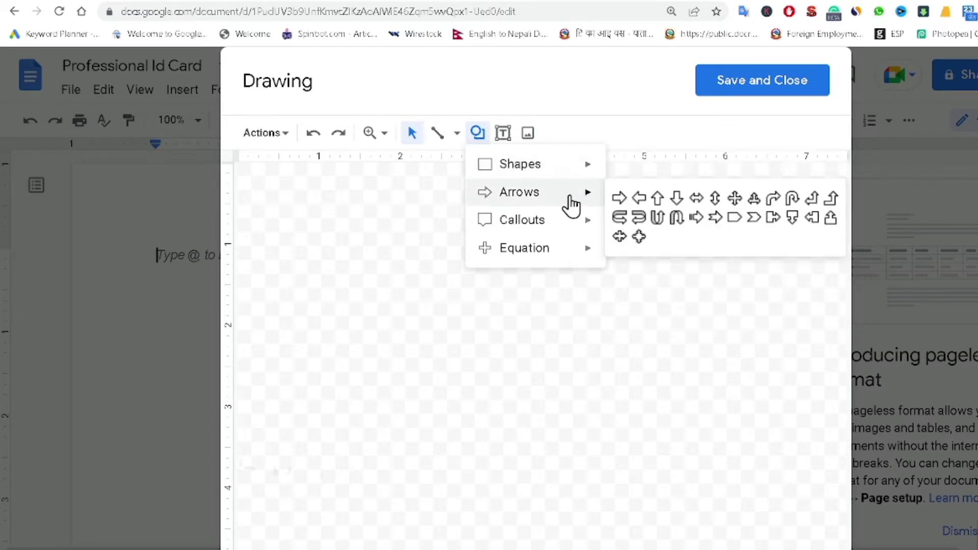
mouse_move(543, 264)
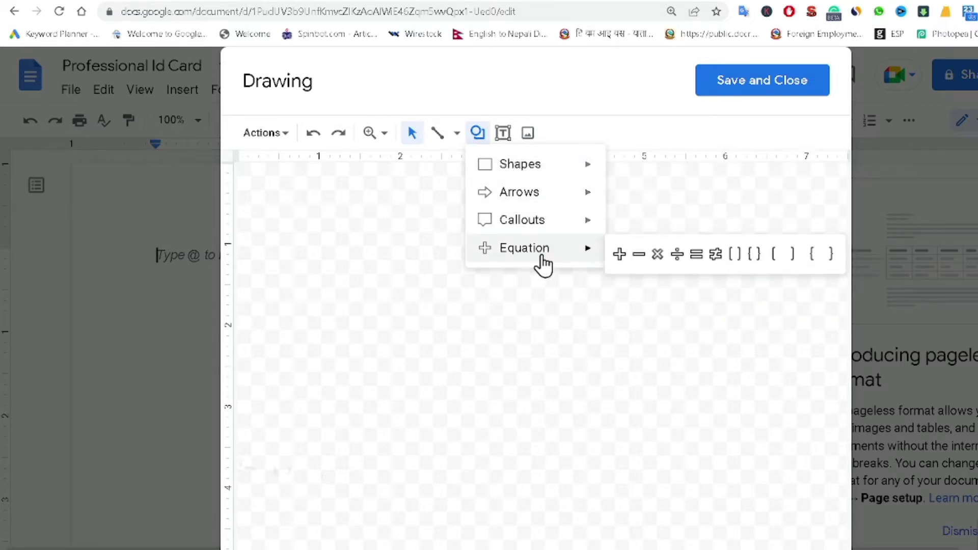
mouse_move(557, 174)
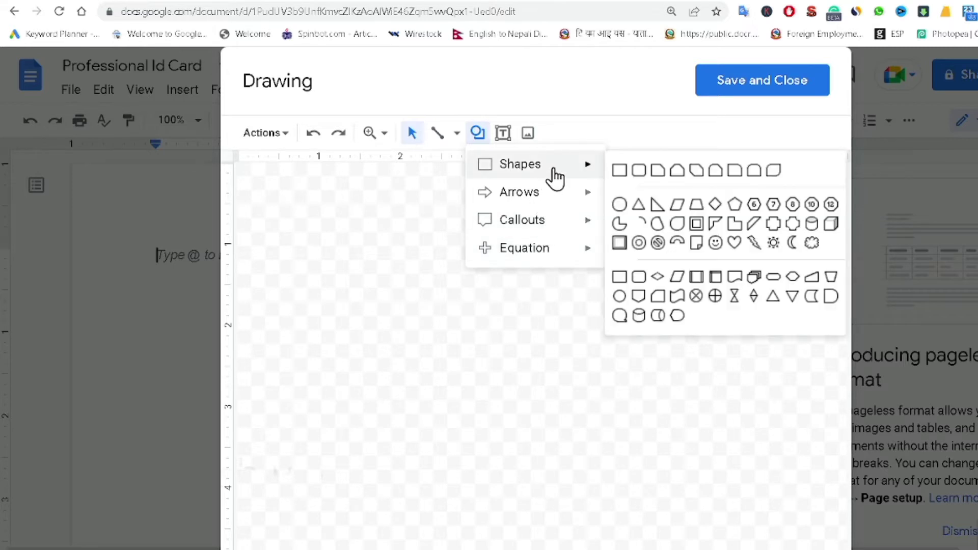
- Draw a tall rectangle as the card base and fill it yellow
left_click(626, 174)
left_click_drag(359, 214, 584, 513)
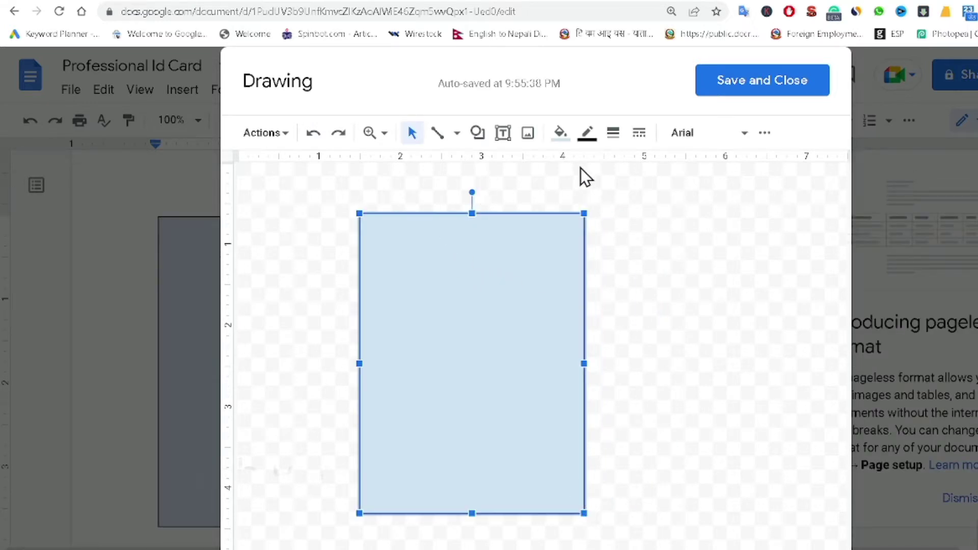
left_click(564, 139)
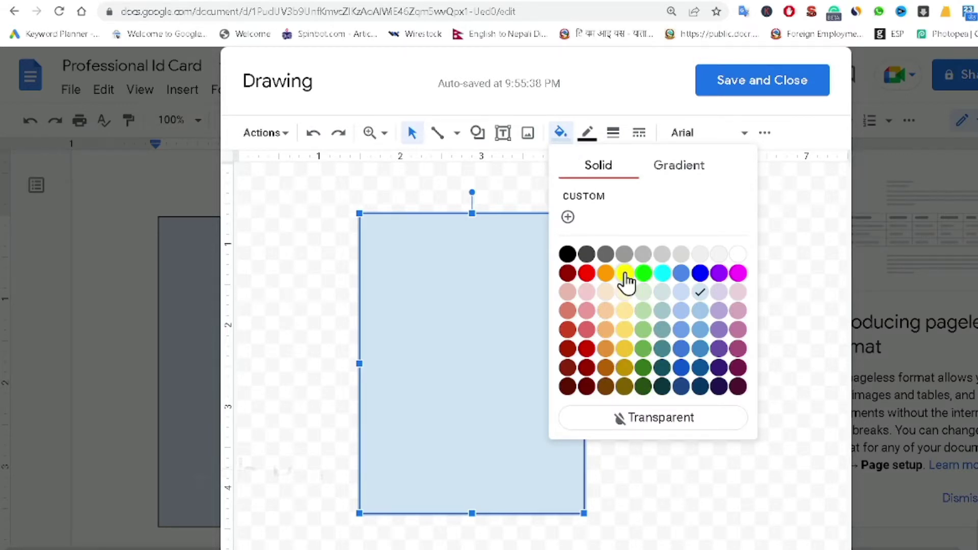
left_click(625, 276)
- Set the yellow rectangle's border color to Transparent
left_click(599, 300)
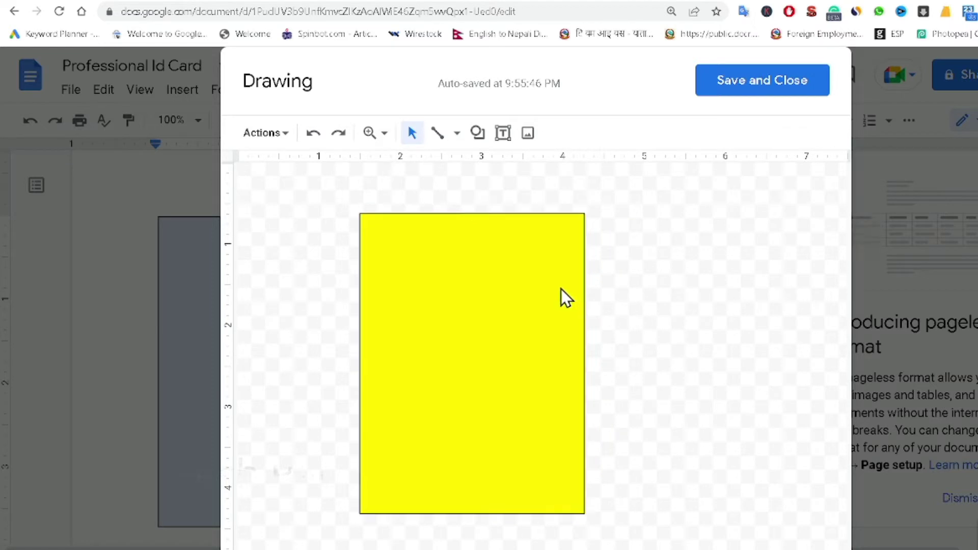
left_click(562, 288)
left_click(589, 137)
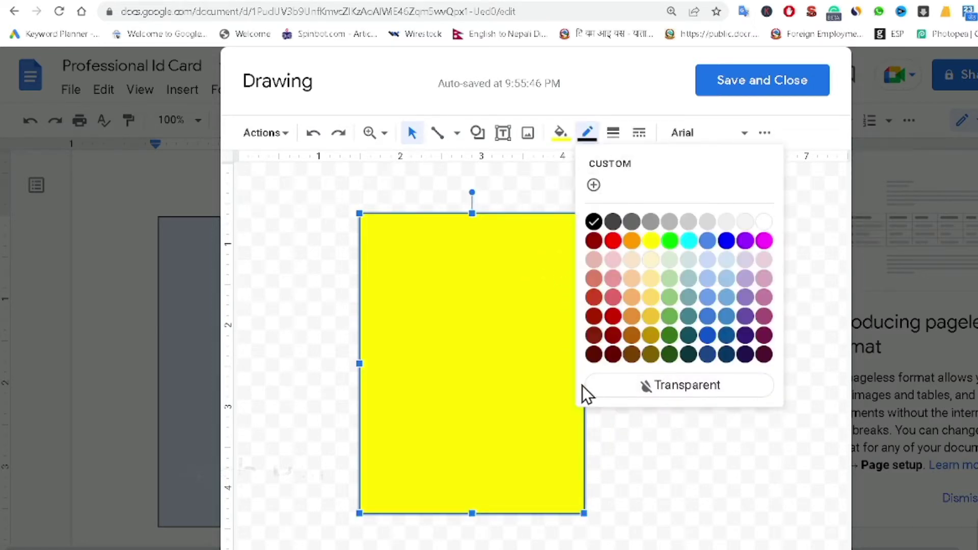
left_click(657, 391)
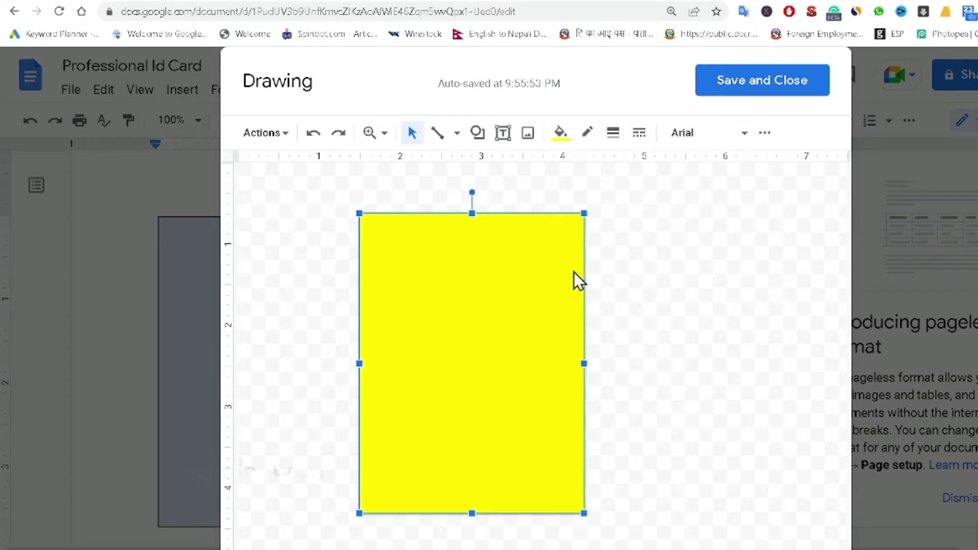
- Draw a narrow rounded rectangle over the yellow card's upper-left edge
left_click(477, 140)
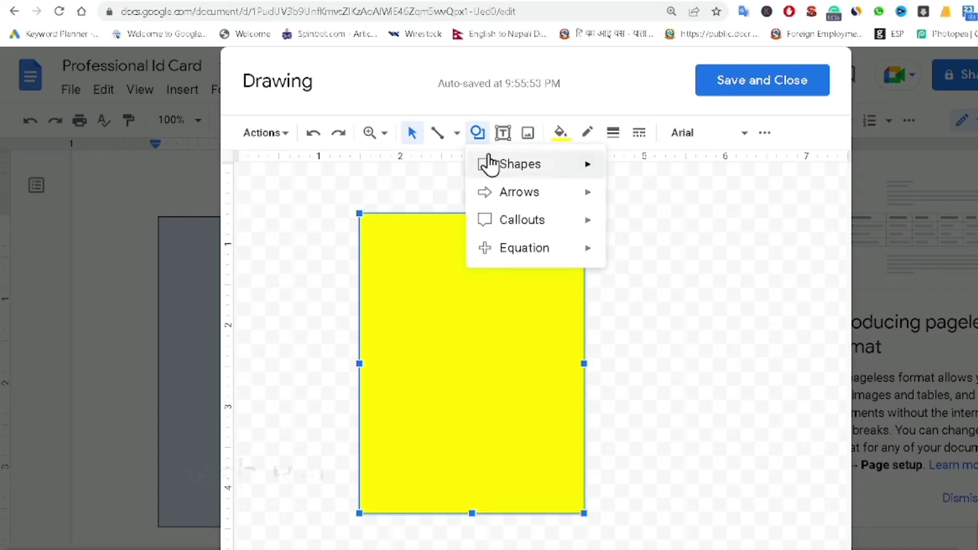
mouse_move(537, 178)
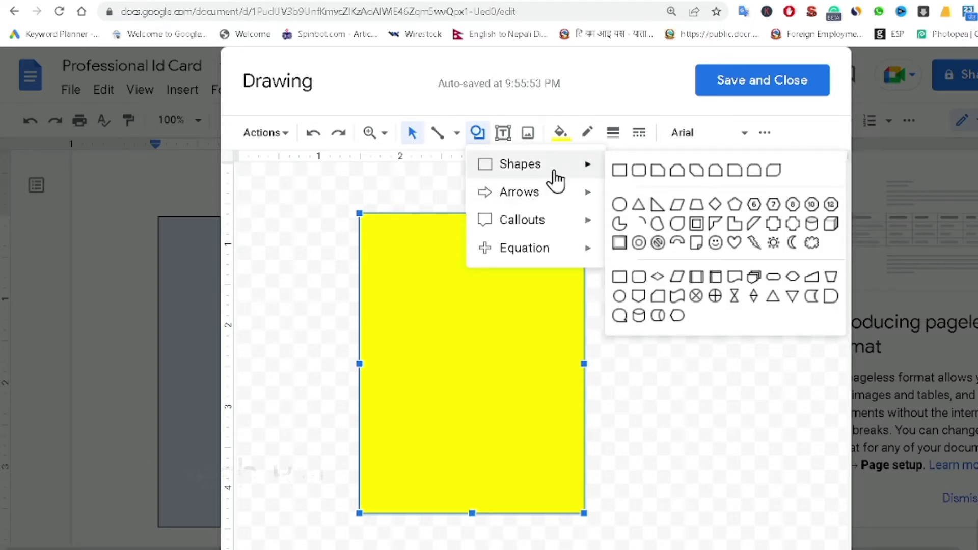
left_click(643, 174)
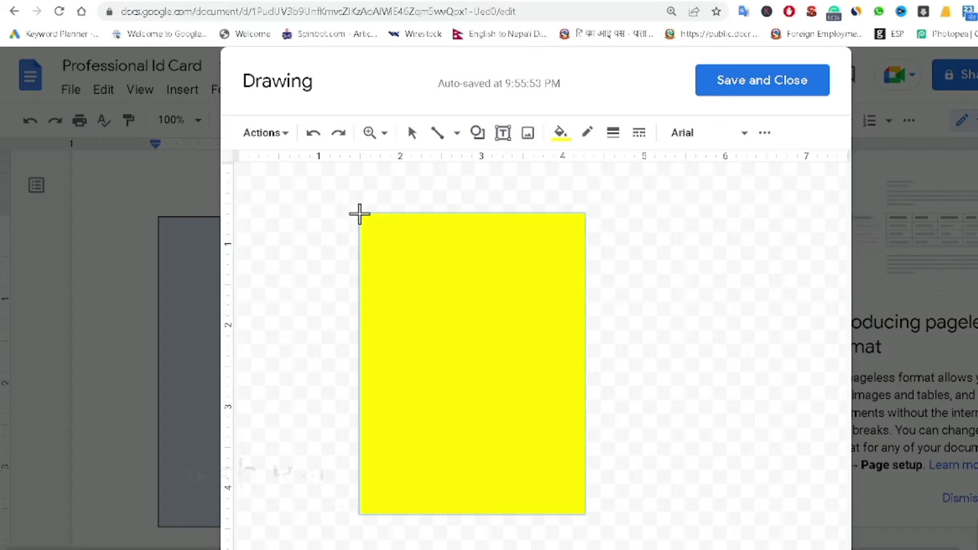
mouse_move(341, 201)
left_mouse_down()
mouse_move(376, 243)
mouse_move(388, 357)
left_mouse_up()
- Fill the rounded strip red
left_click(560, 133)
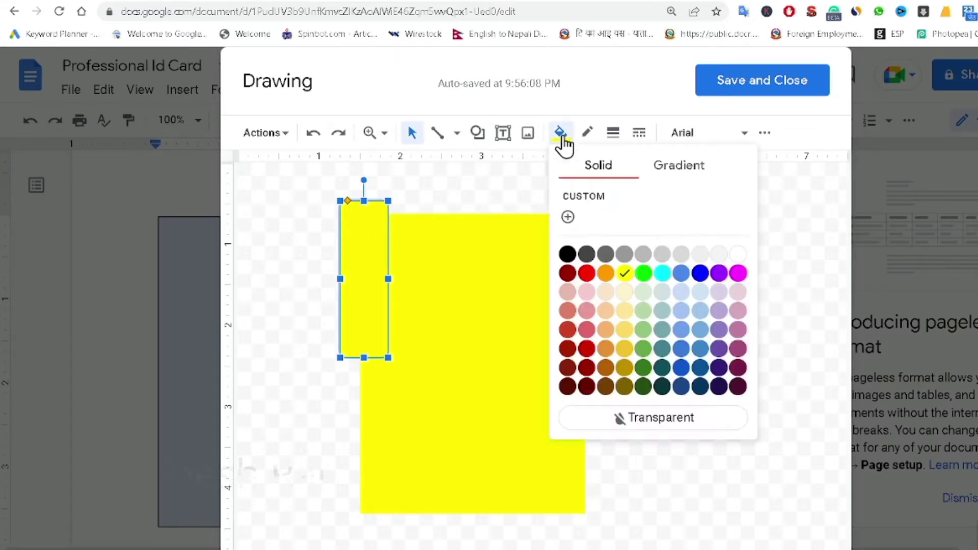
left_click(588, 274)
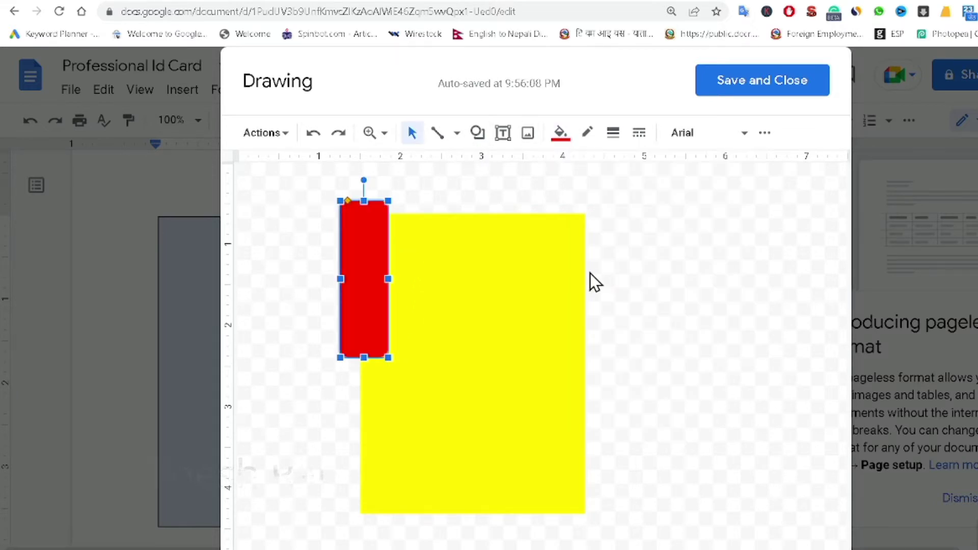
left_click(467, 245)
left_click(364, 211)
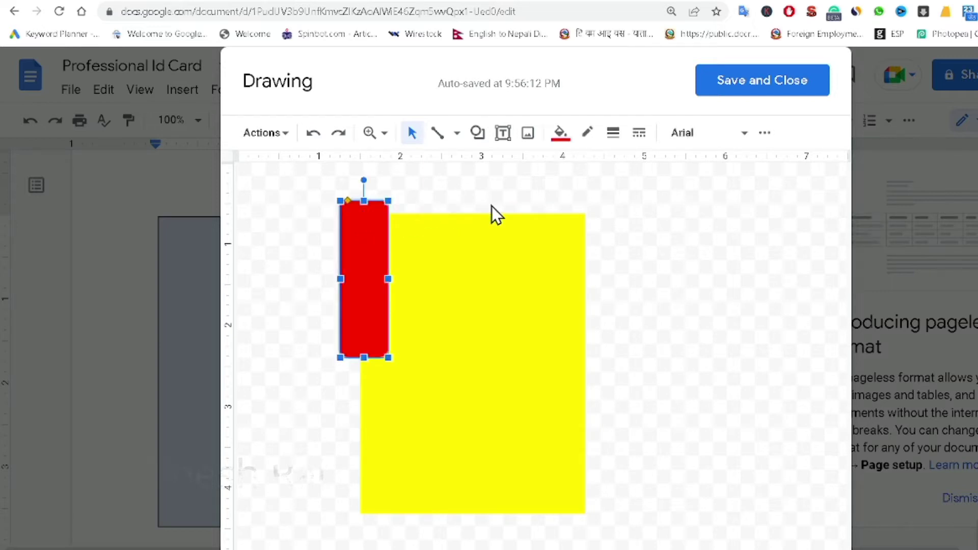
left_click(765, 134)
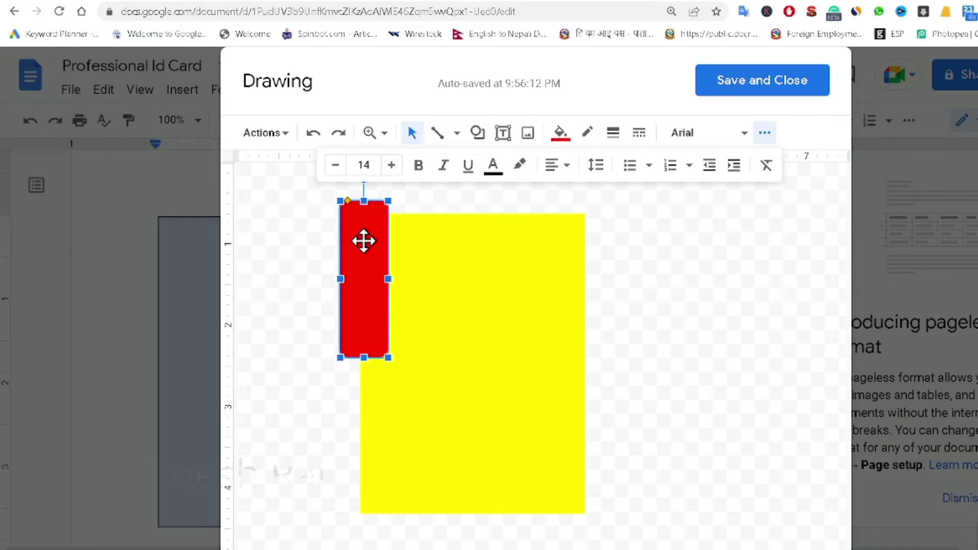
left_click(586, 250)
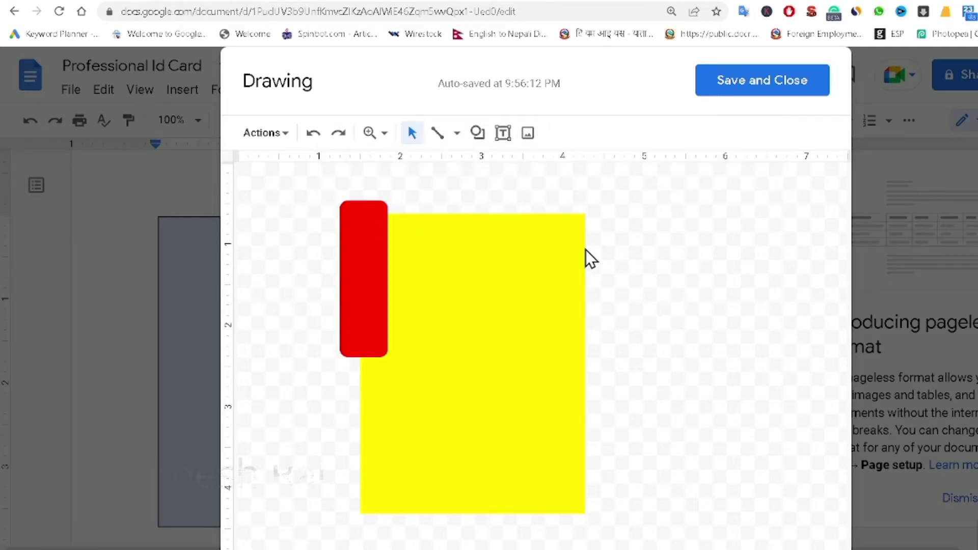
right_click(362, 242)
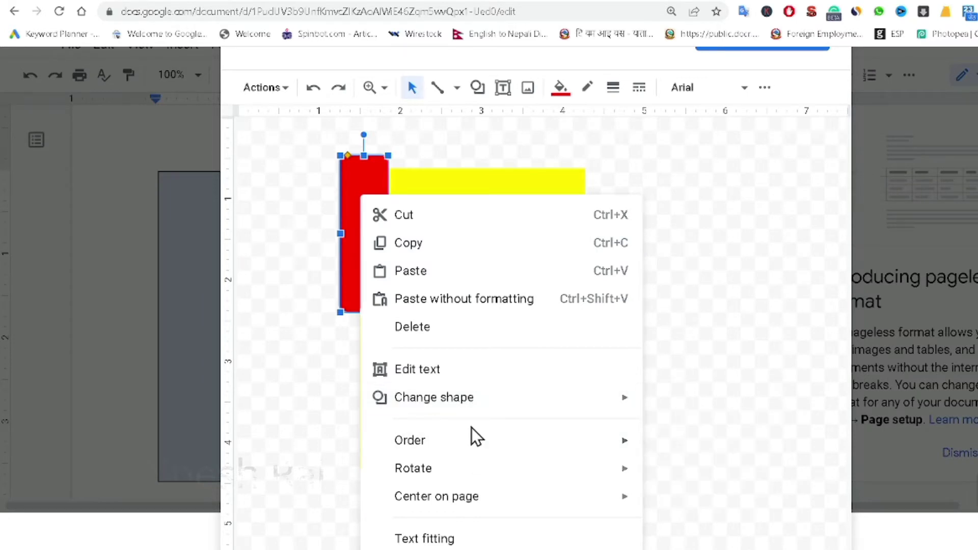
- Send the red strip to the back, behind the yellow card, then reselect the strip
mouse_move(465, 448)
left_click(737, 530)
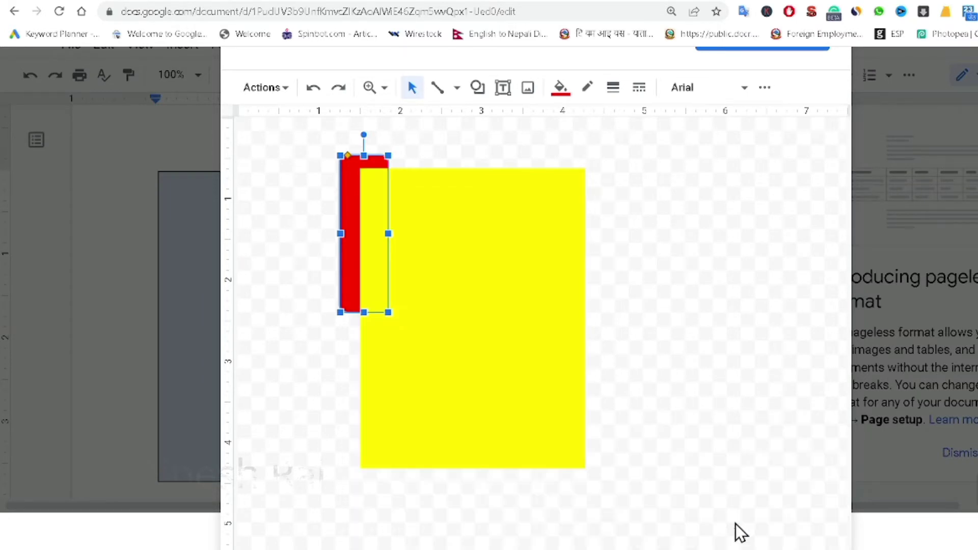
left_click(653, 253)
left_click(348, 190)
left_click(417, 205)
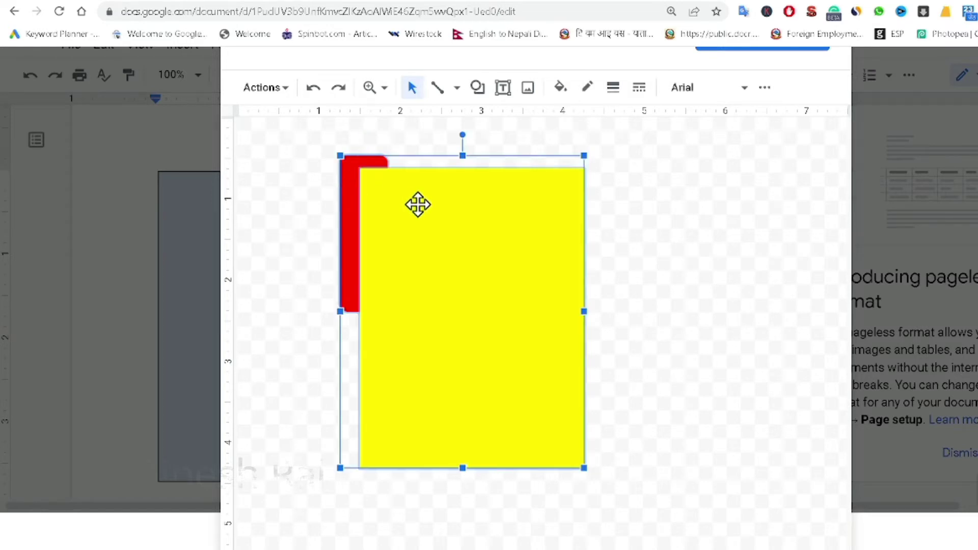
right_click(418, 205)
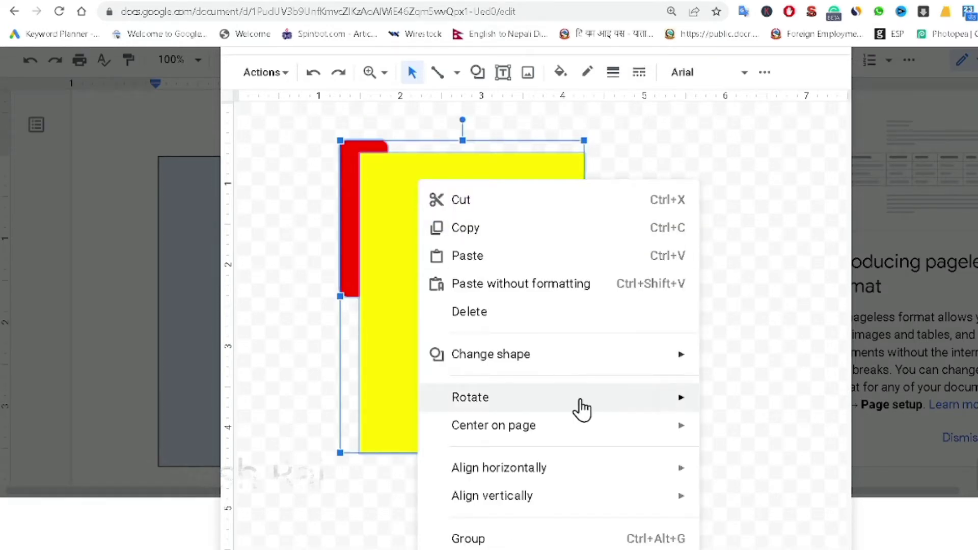
left_click(375, 245)
left_click(433, 116)
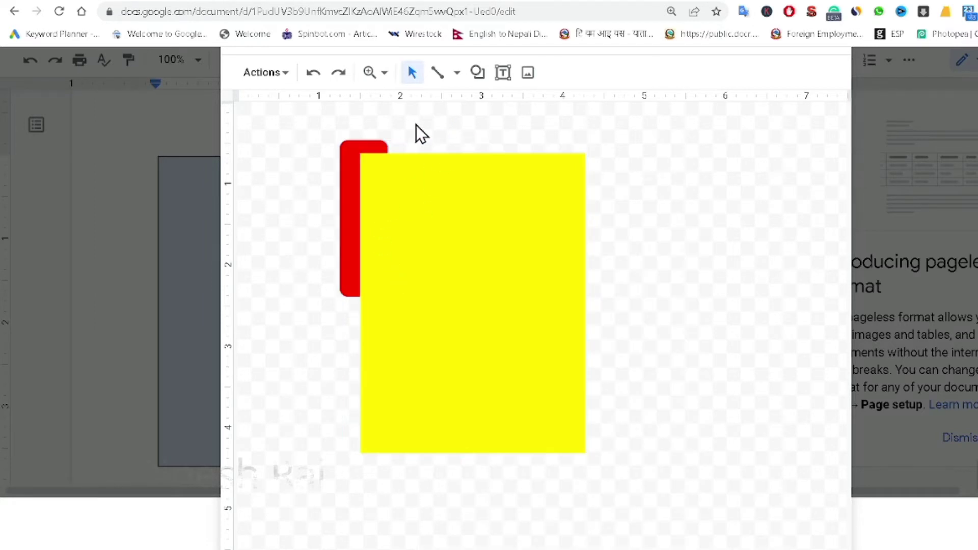
left_click(363, 144)
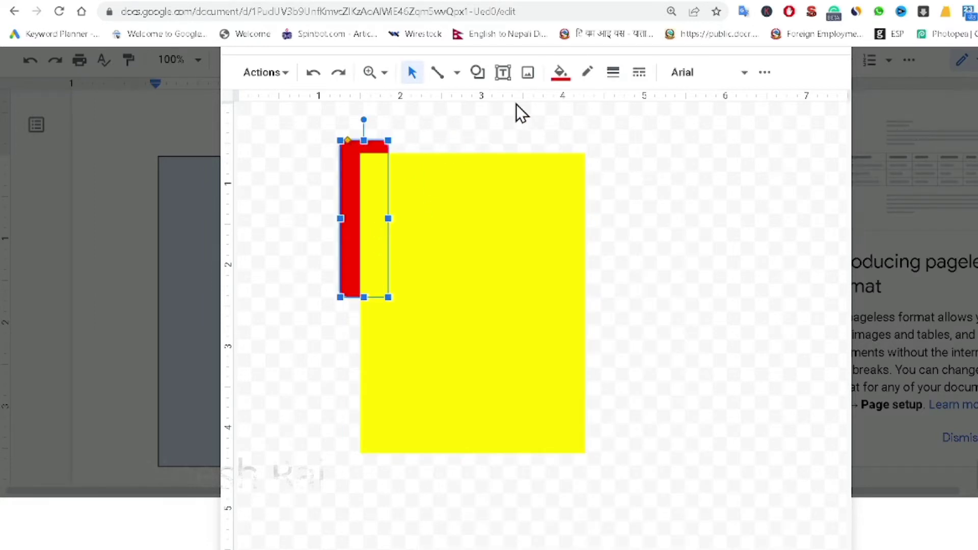
- Draw a small white rectangle with transparent border across the red strip's top
left_click(485, 75)
mouse_move(542, 125)
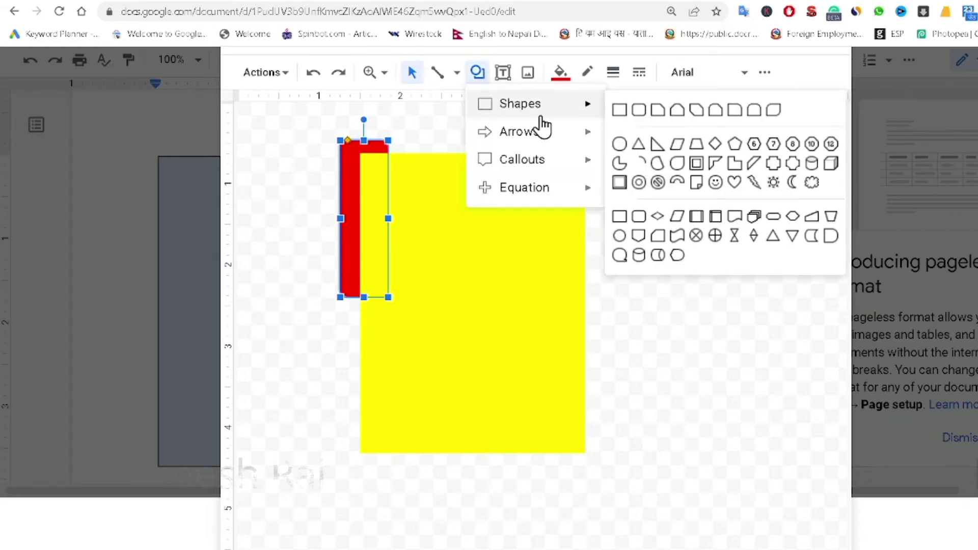
left_click(622, 116)
left_click_drag(316, 125, 410, 152)
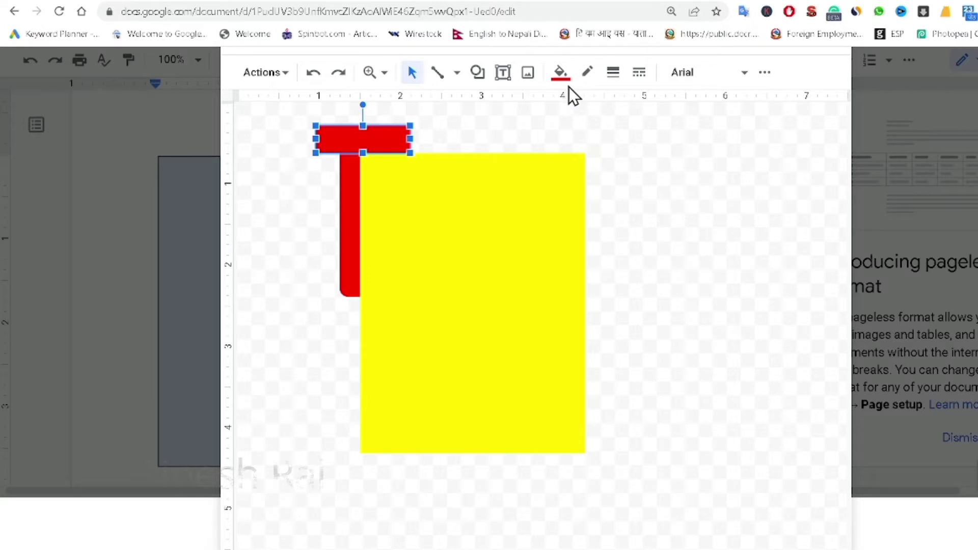
left_click(562, 74)
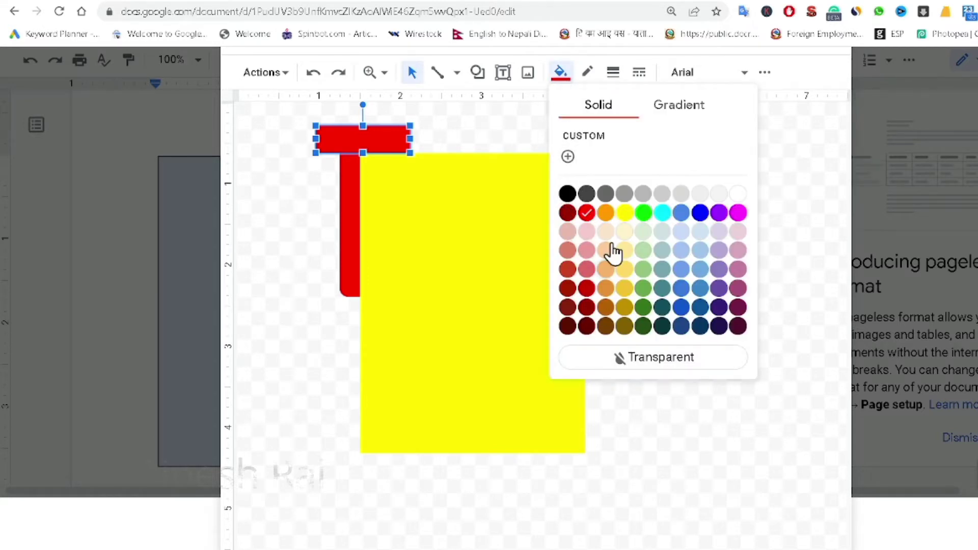
left_click(735, 194)
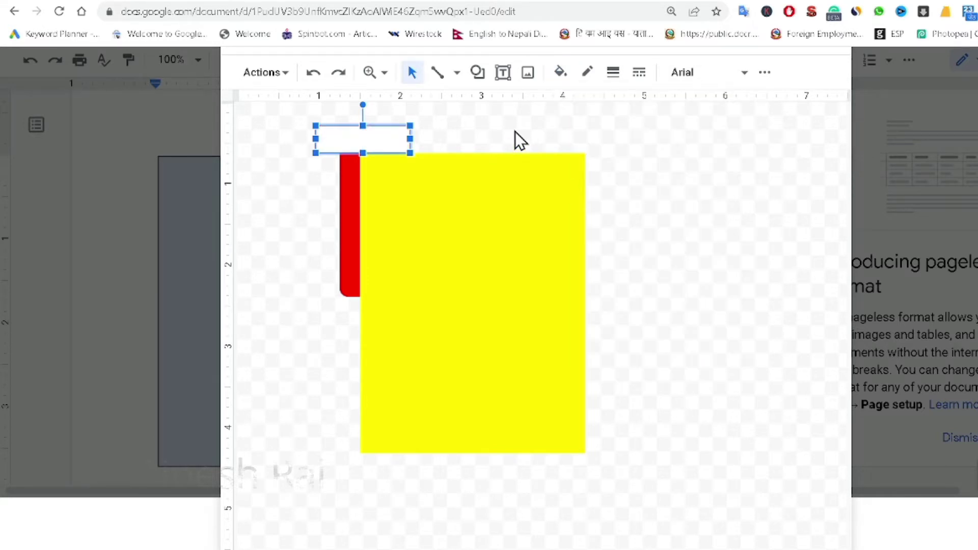
left_click(587, 73)
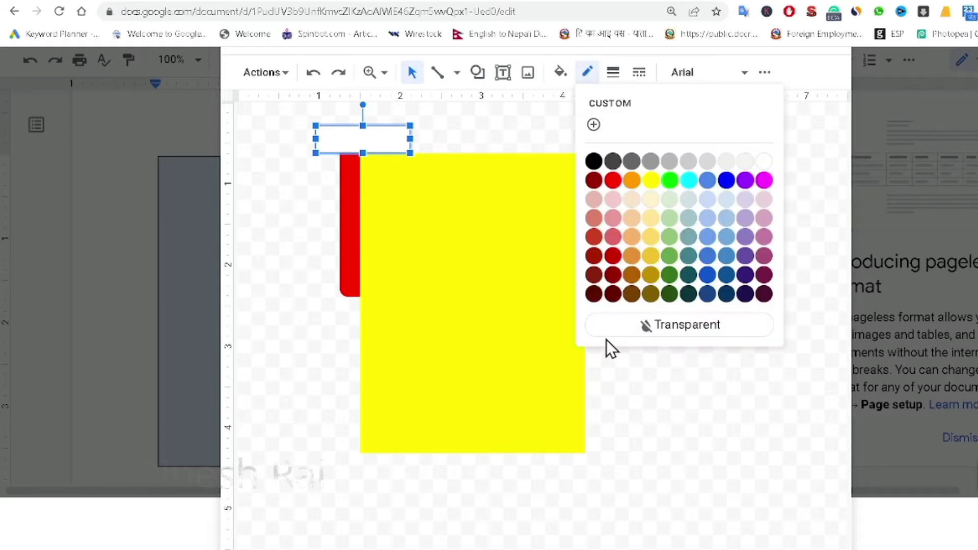
left_click(655, 326)
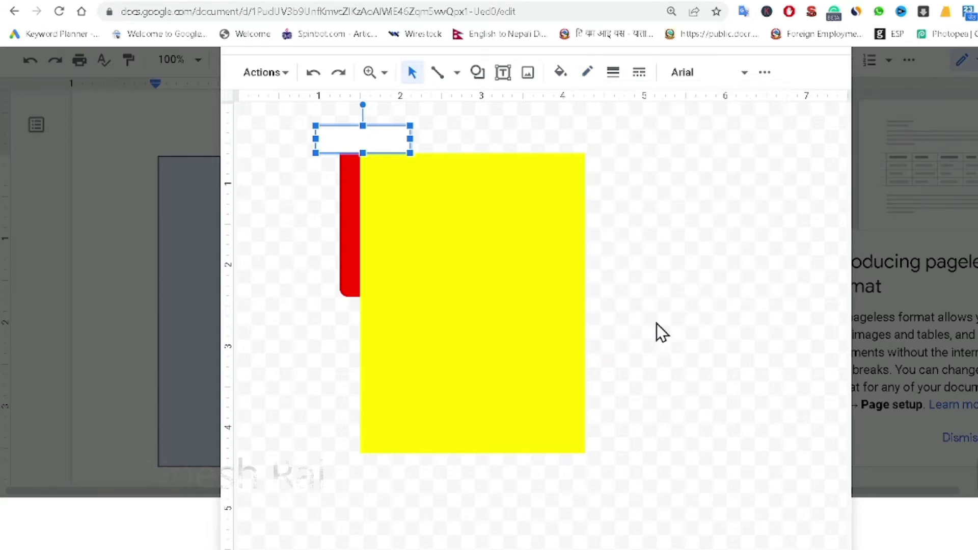
- Narrow and reposition the white box to cover the strip's rounded corner
left_click(594, 116)
left_click(386, 131)
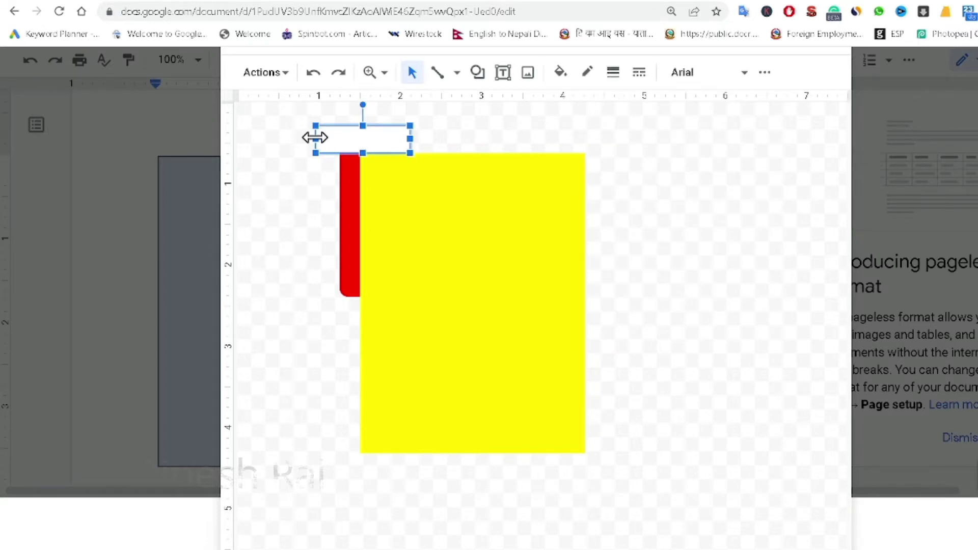
left_click_drag(315, 137, 338, 136)
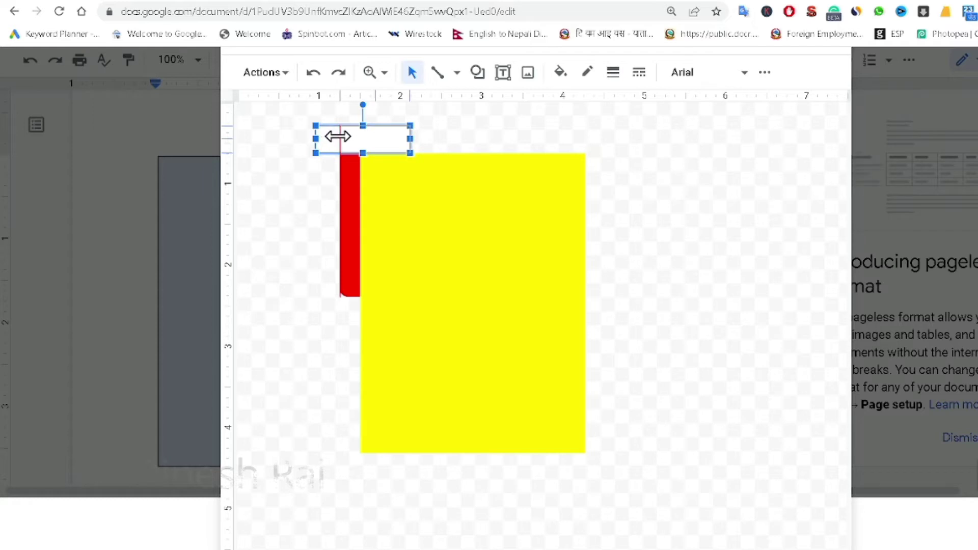
mouse_move(410, 137)
left_mouse_down()
mouse_move(356, 137)
mouse_move(400, 136)
left_mouse_up()
left_click(418, 140)
left_click(369, 146)
- Bring the red strip to the front, over the yellow card
left_click(433, 132)
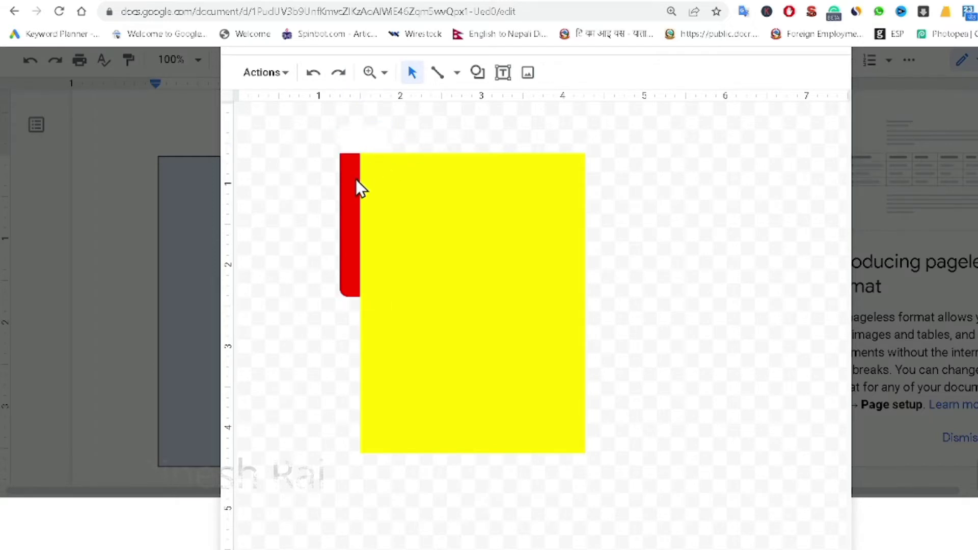
left_click(355, 180)
right_click(355, 180)
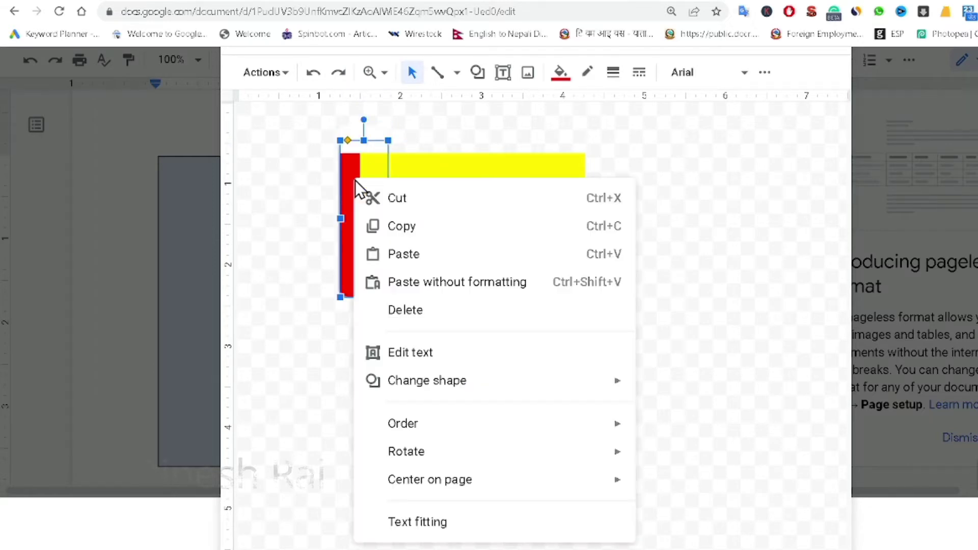
mouse_move(496, 424)
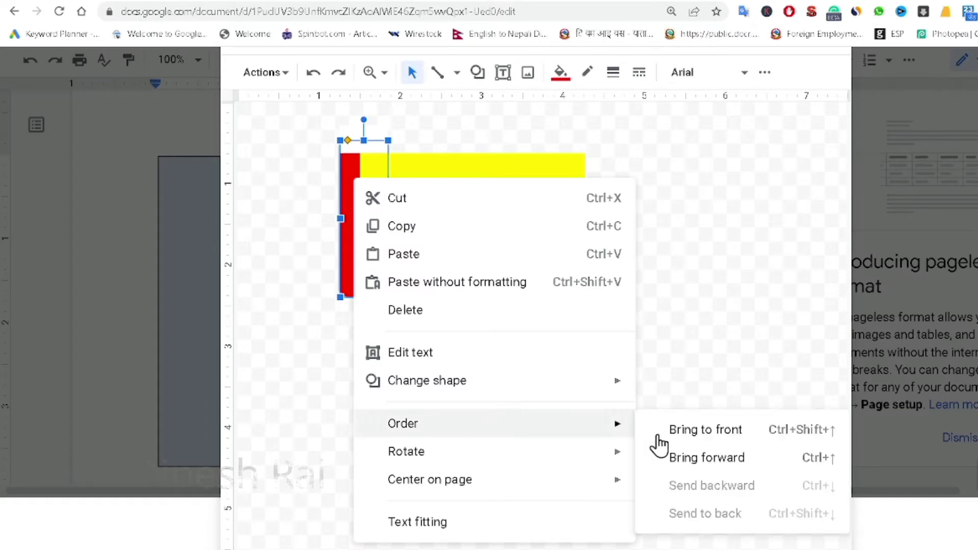
left_click(720, 432)
- Bring the small white corner mask to the front, above the red strip
left_click(479, 136)
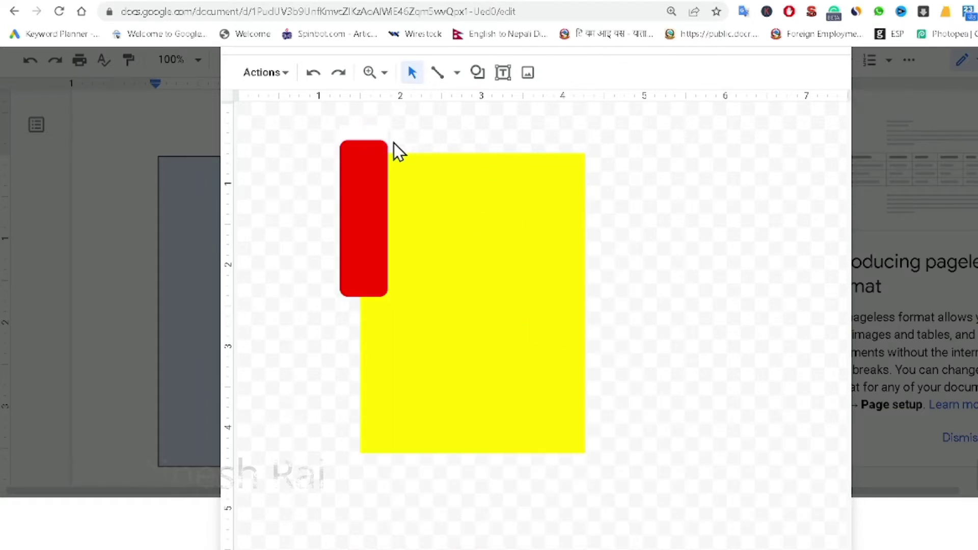
left_click(386, 136)
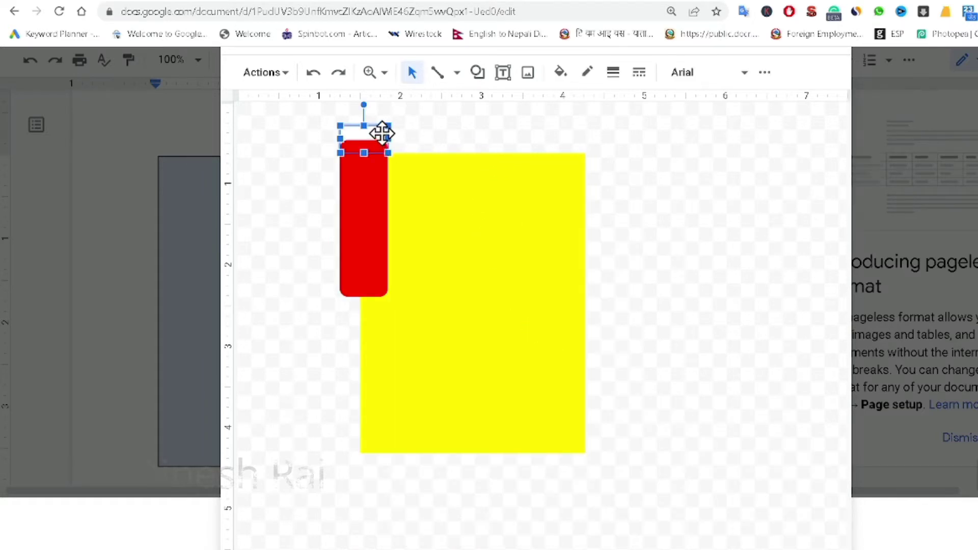
right_click(382, 133)
mouse_move(490, 385)
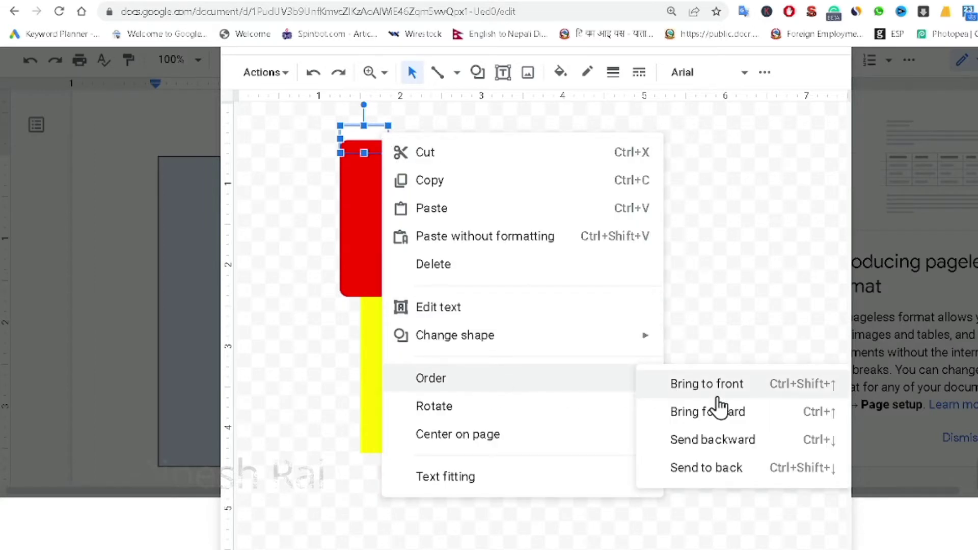
left_click(654, 393)
left_click(632, 274)
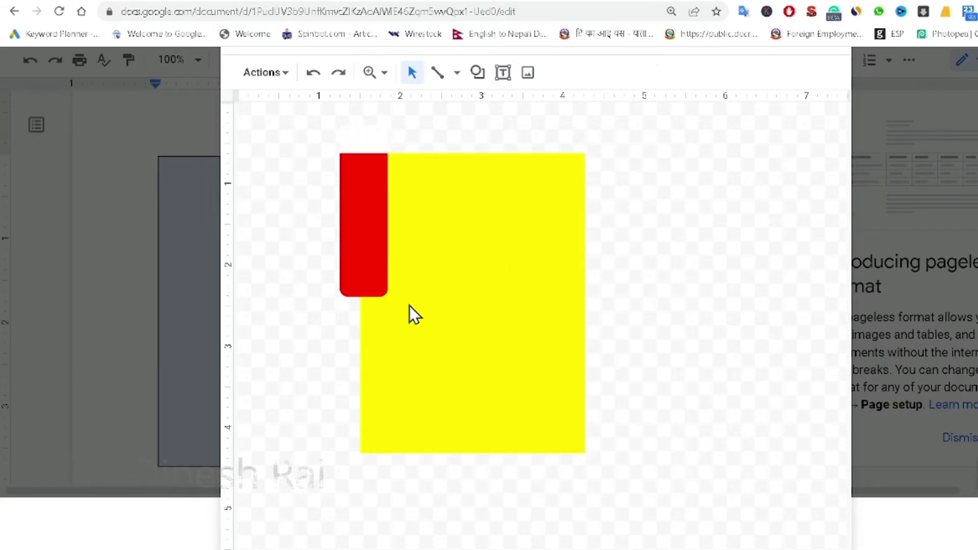
left_click(479, 74)
- Draw a tall white rectangle with transparent border over the strip's left side
mouse_move(511, 116)
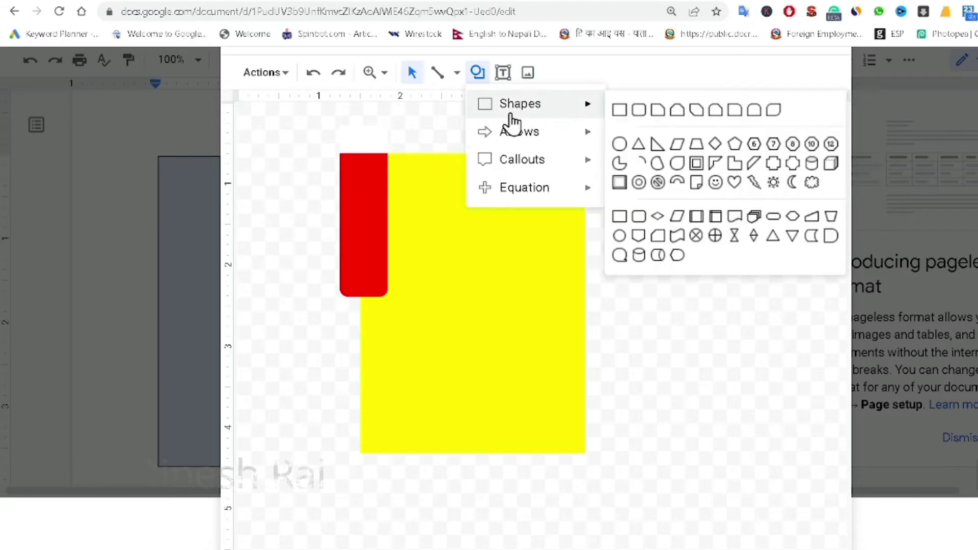
left_click(620, 110)
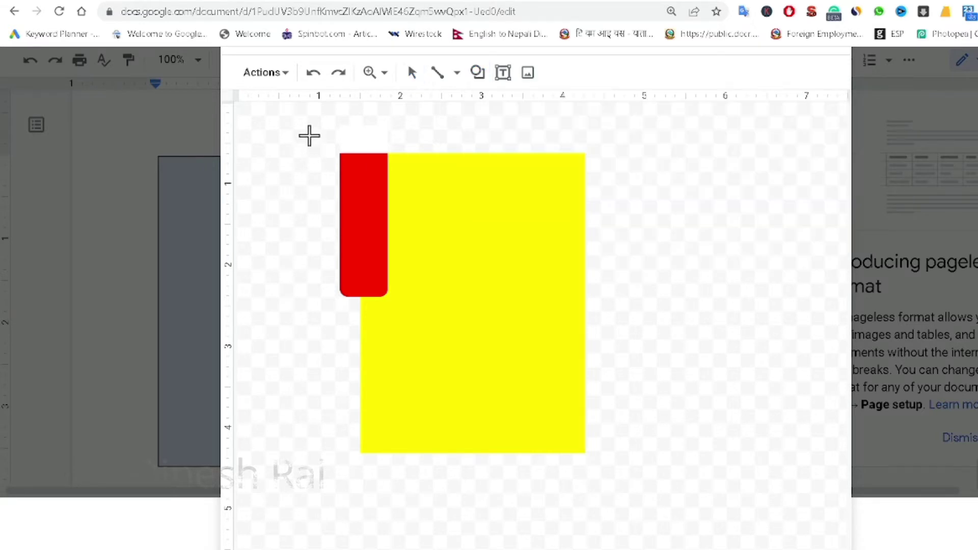
left_click_drag(311, 135, 359, 324)
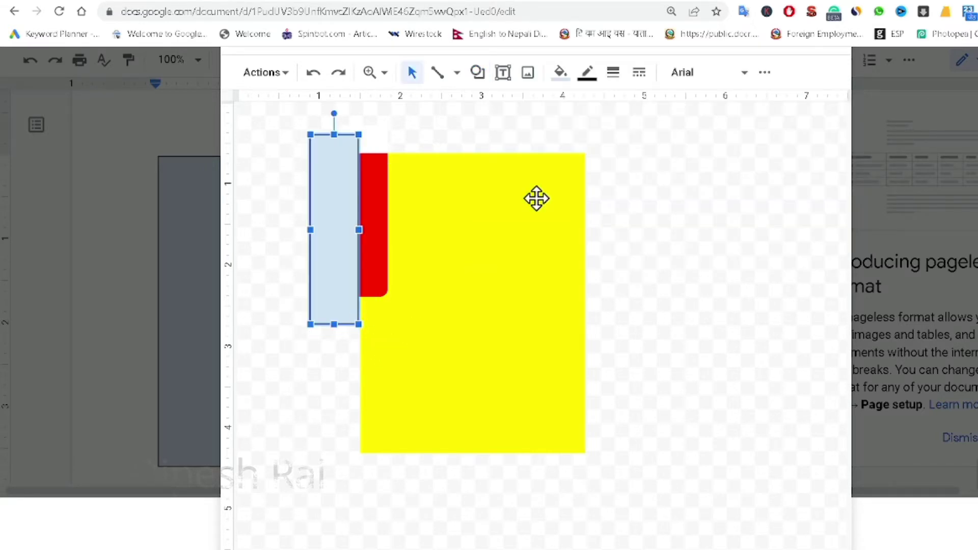
left_click(561, 74)
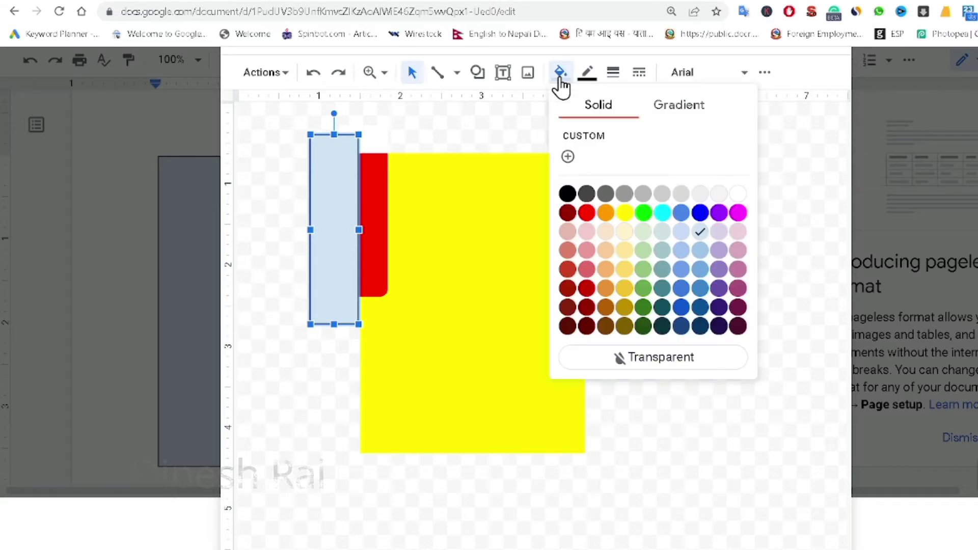
left_click(740, 194)
left_click(589, 76)
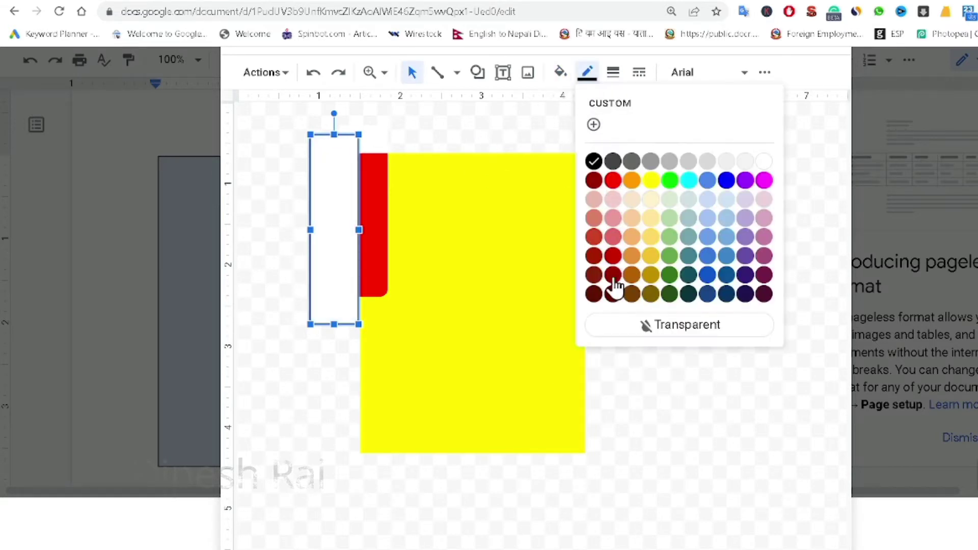
left_click(677, 330)
left_click(634, 308)
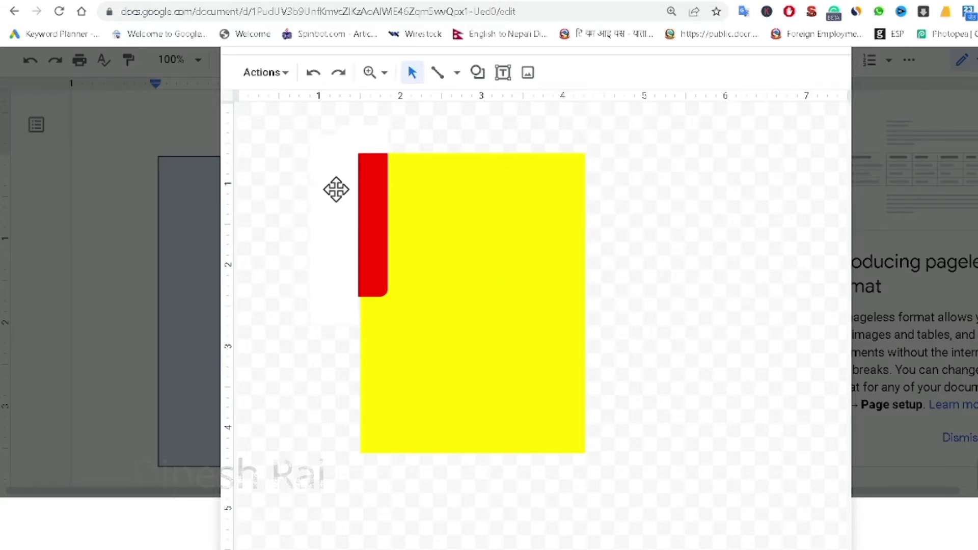
- Widen the red strip by dragging its right edge outward
left_click(386, 209)
left_click(392, 223)
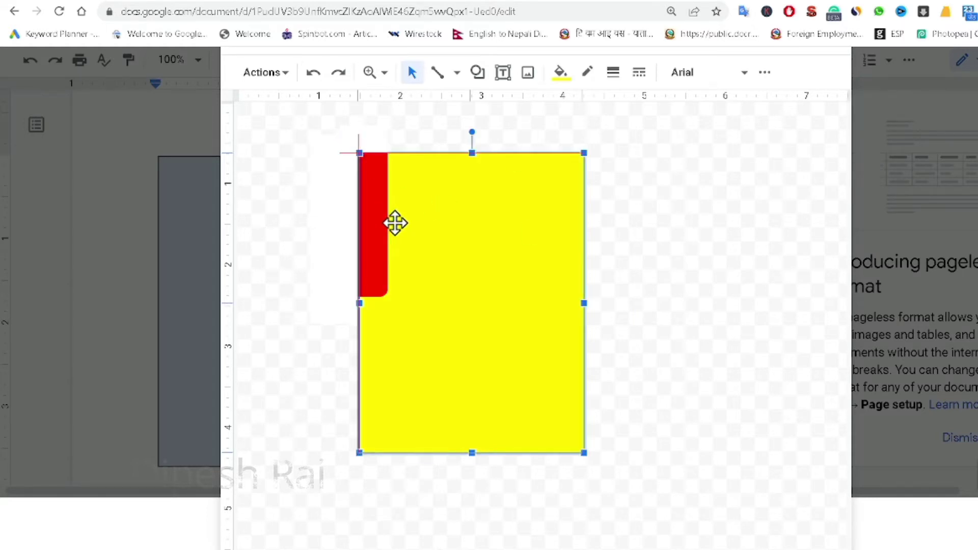
left_click(662, 245)
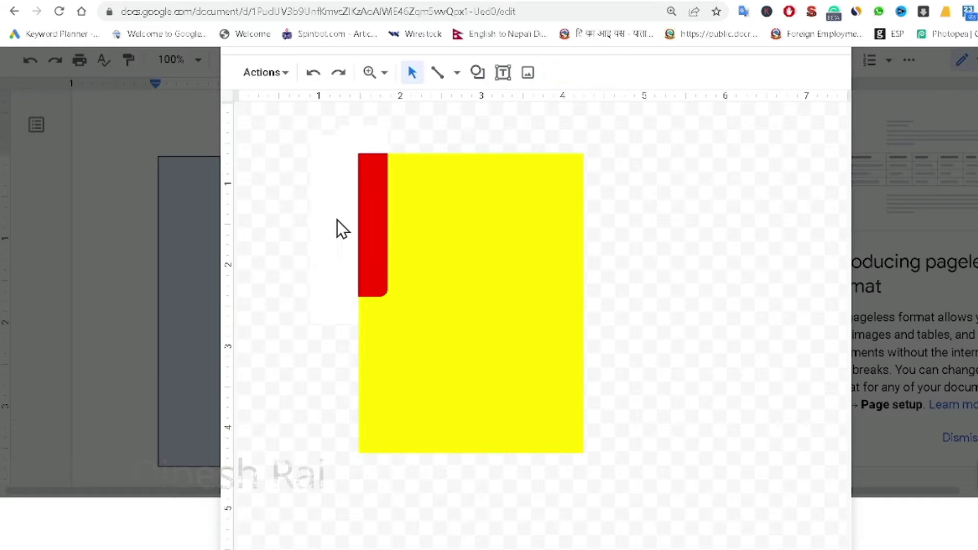
left_click(387, 224)
left_click_drag(389, 219, 413, 221)
left_click(640, 230)
left_click(376, 142)
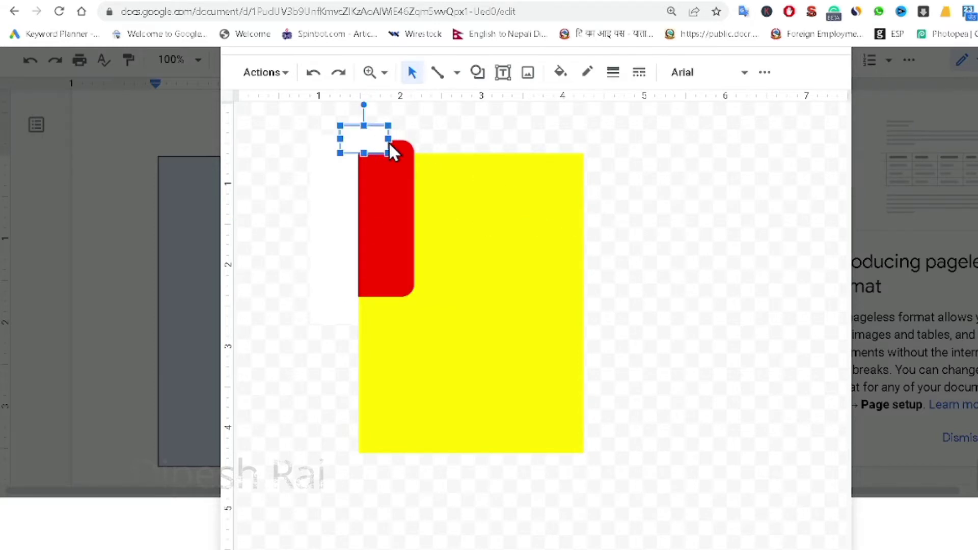
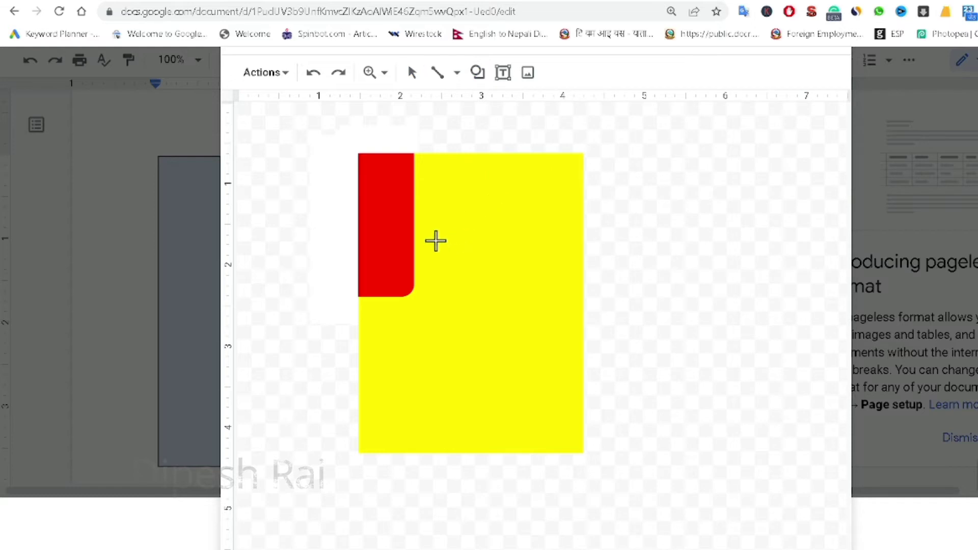
- Draw a rounded rectangle mid-card and a circle over the card's top-right corner
left_click_drag(438, 232, 518, 339)
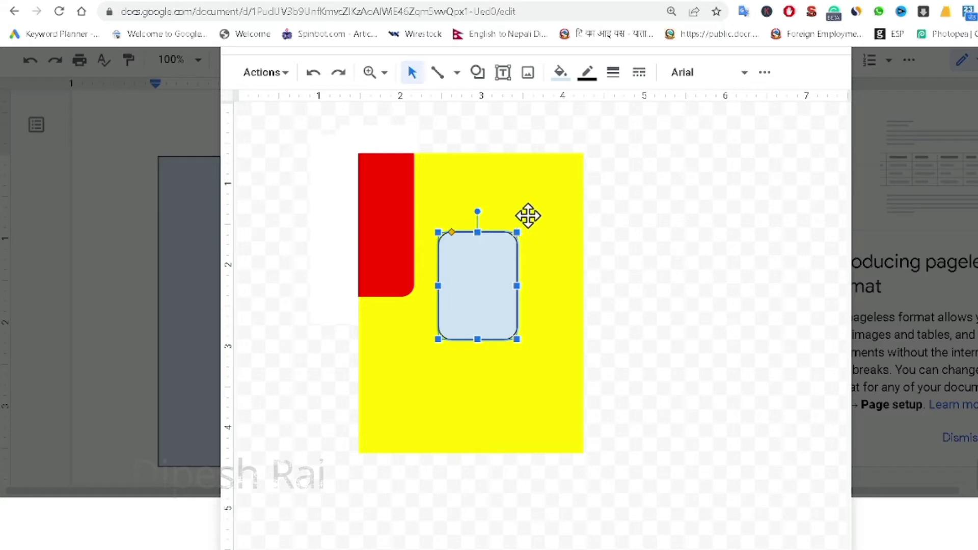
left_click(477, 74)
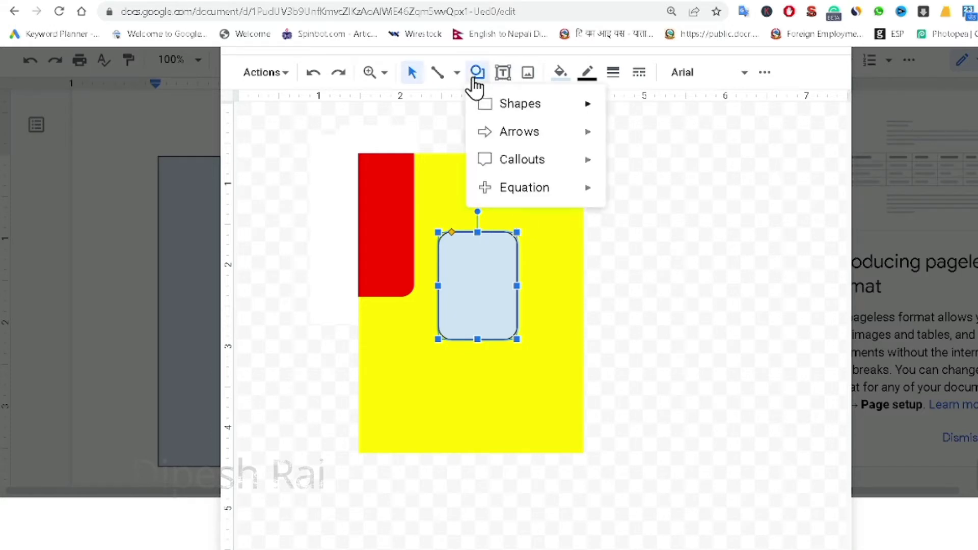
mouse_move(515, 107)
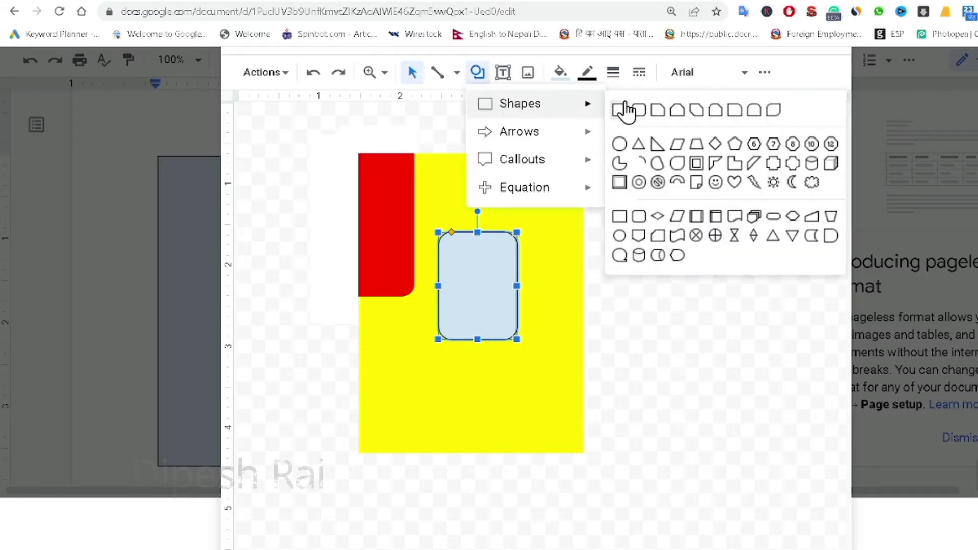
left_click(619, 163)
mouse_move(546, 132)
left_mouse_down()
mouse_move(613, 185)
mouse_move(604, 179)
left_mouse_up()
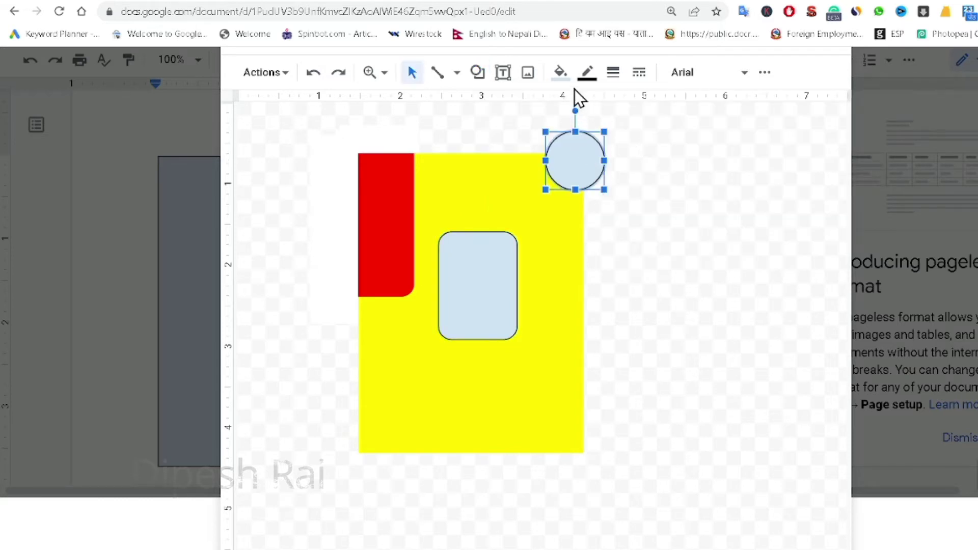
- Fill the circle red and make its border transparent
left_click(560, 72)
left_click(586, 213)
left_click(614, 185)
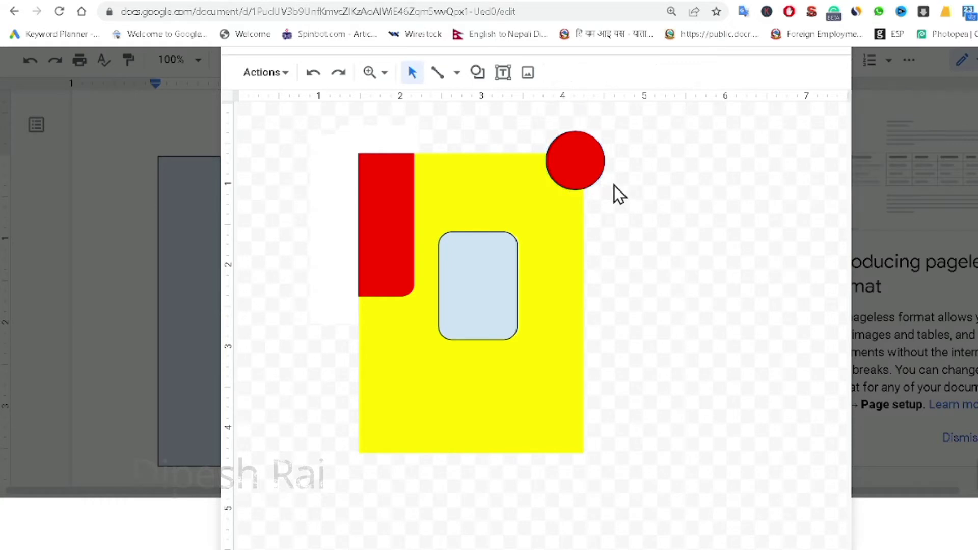
left_click(585, 162)
left_click(587, 71)
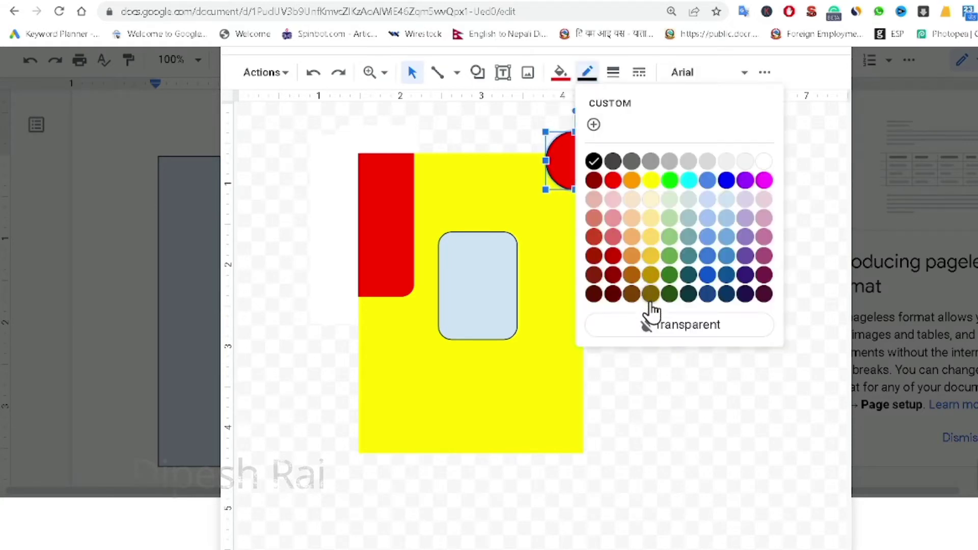
left_click(652, 326)
left_click(627, 157)
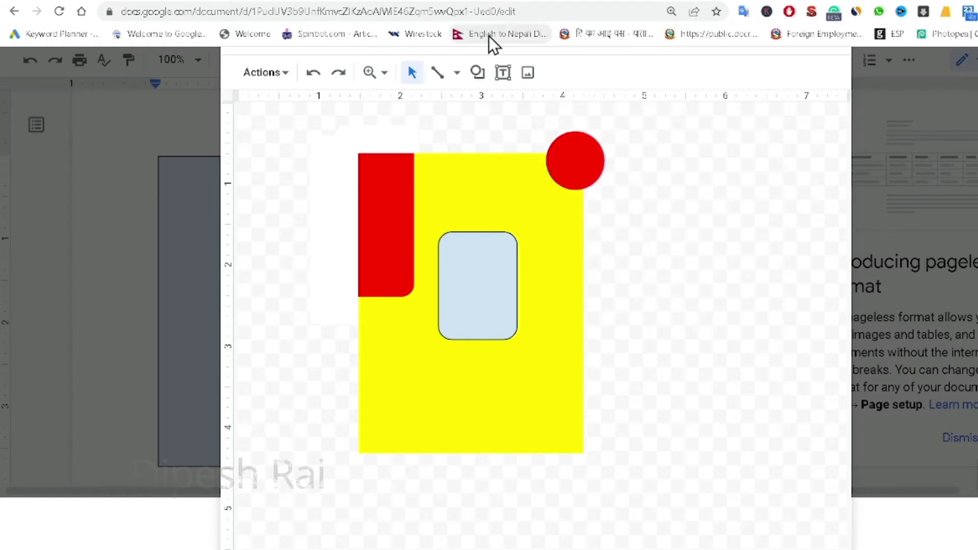
left_click(474, 65)
- Cover the circle's top overhang with a white rectangle that has a transparent border
mouse_move(520, 113)
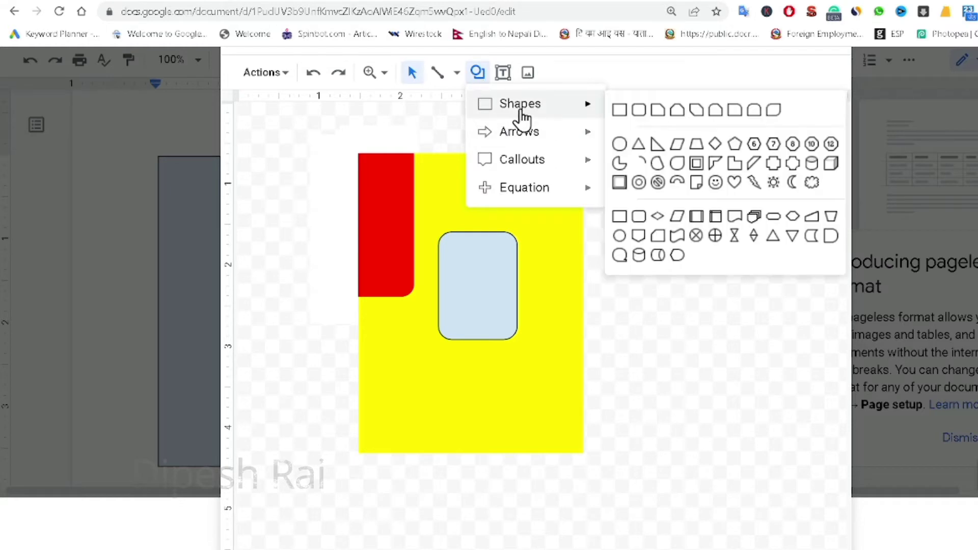
left_click(626, 112)
left_click_drag(520, 109, 634, 153)
left_click(561, 72)
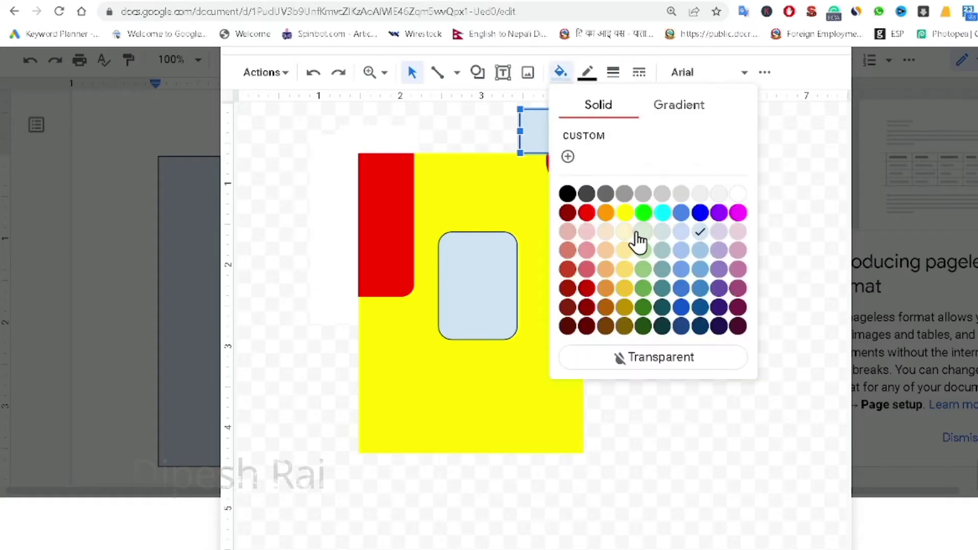
left_click(740, 197)
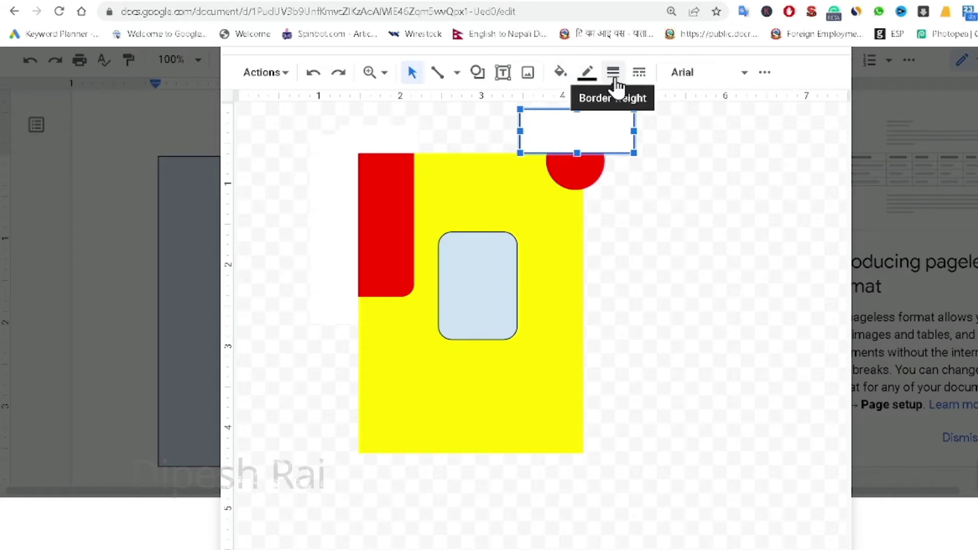
left_click(587, 73)
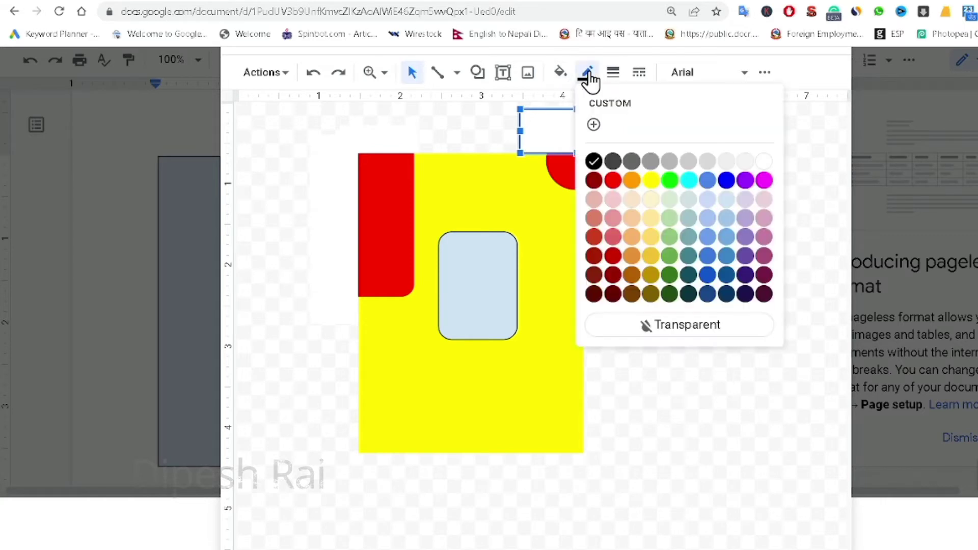
left_click(669, 329)
left_click(641, 166)
left_click(582, 130)
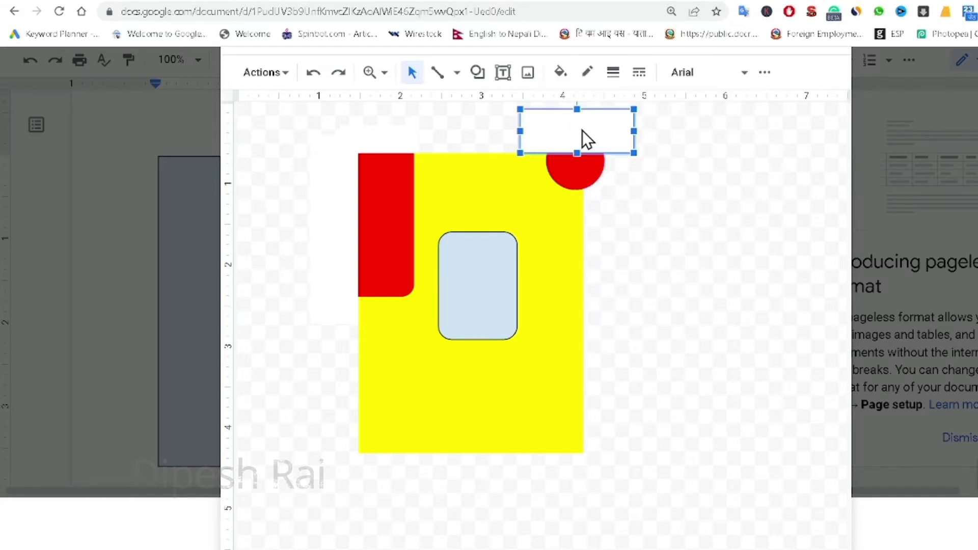
- Draw a second white rectangle hiding the circle's right-side overhang
left_click(477, 73)
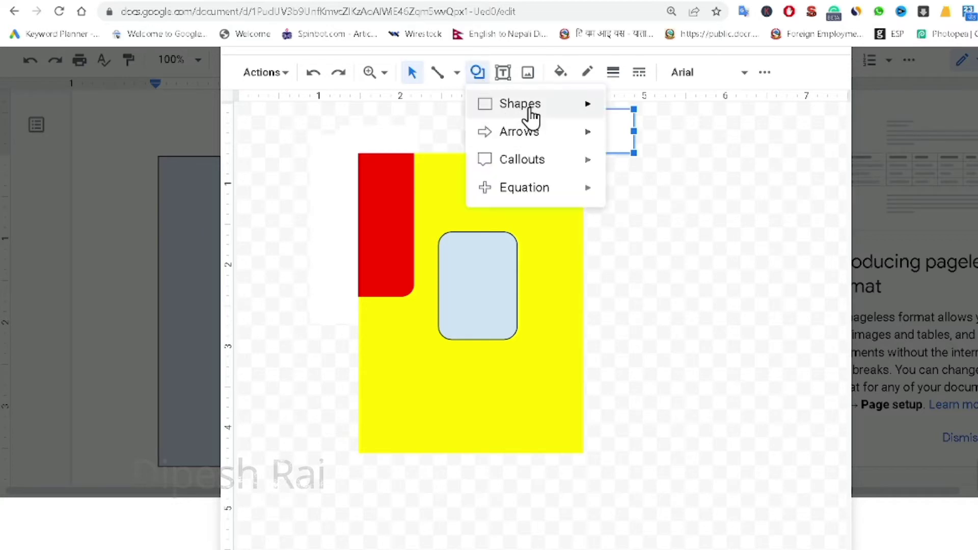
mouse_move(545, 109)
left_click(620, 109)
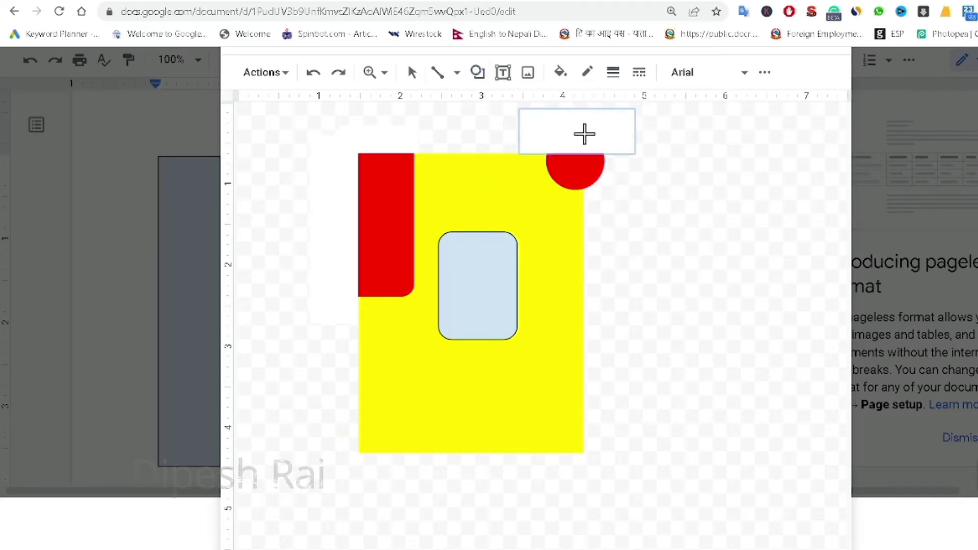
left_click_drag(581, 132, 640, 239)
left_click(676, 187)
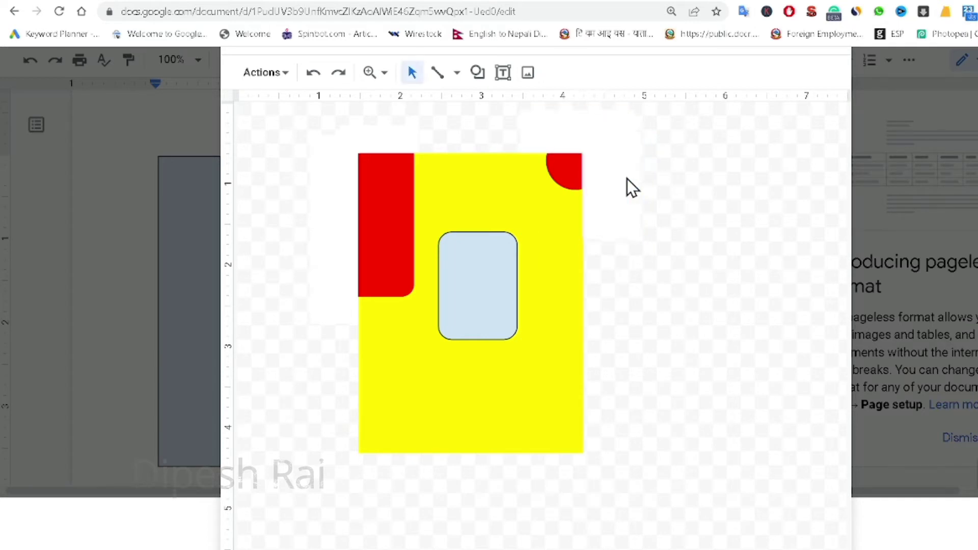
left_click(623, 178)
left_click(687, 264)
left_click(619, 198)
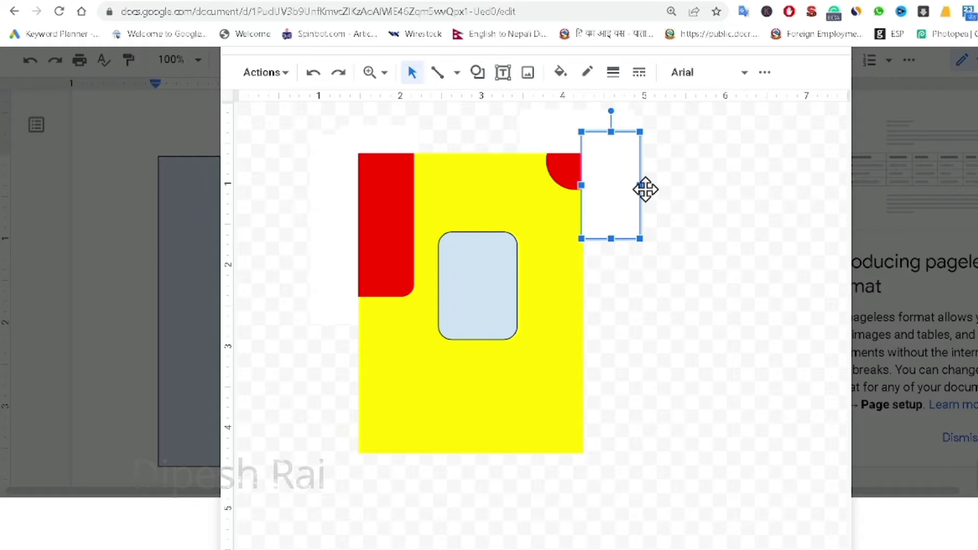
left_click(674, 209)
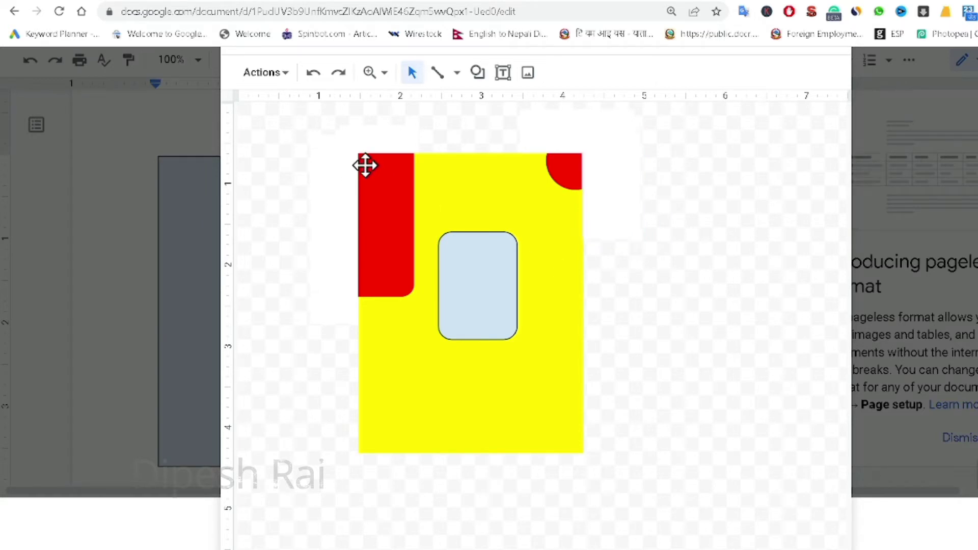
- Draw a small red rounded rectangle with transparent border at the card's bottom-right edge
left_click(479, 74)
mouse_move(551, 176)
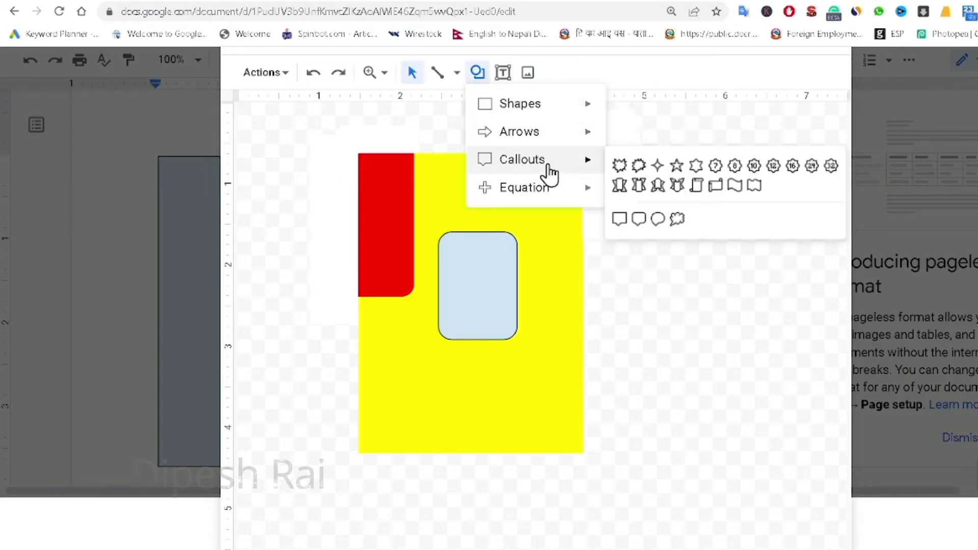
mouse_move(515, 114)
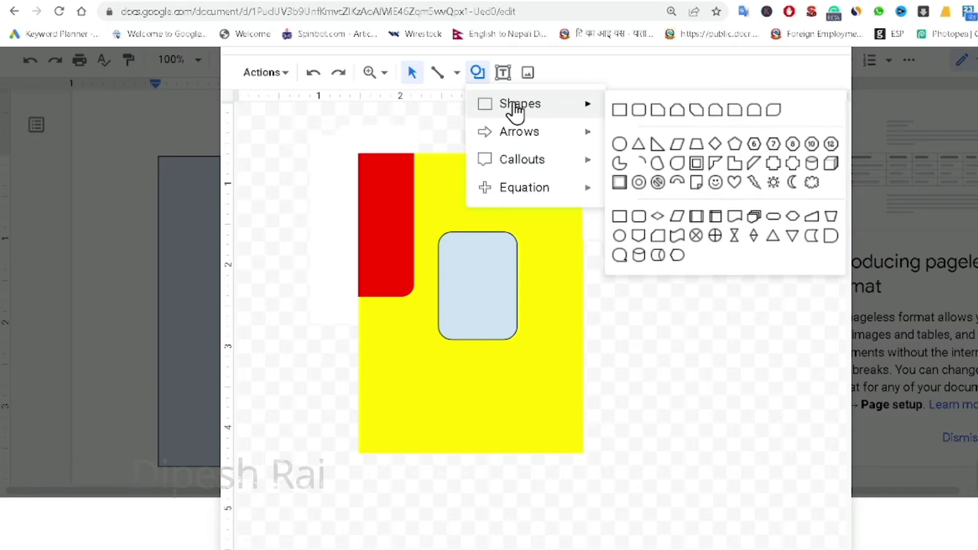
left_click(639, 109)
left_click_drag(511, 367, 562, 422)
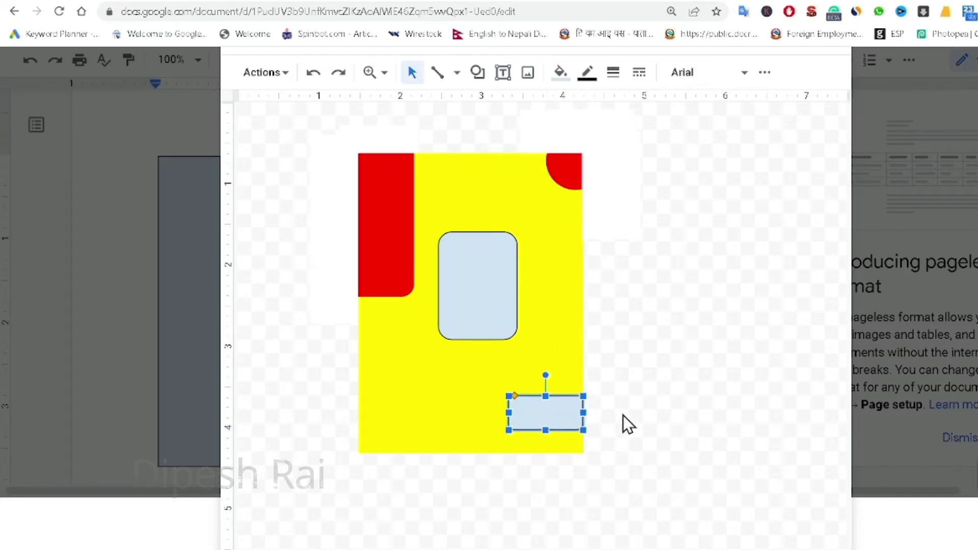
left_click(560, 72)
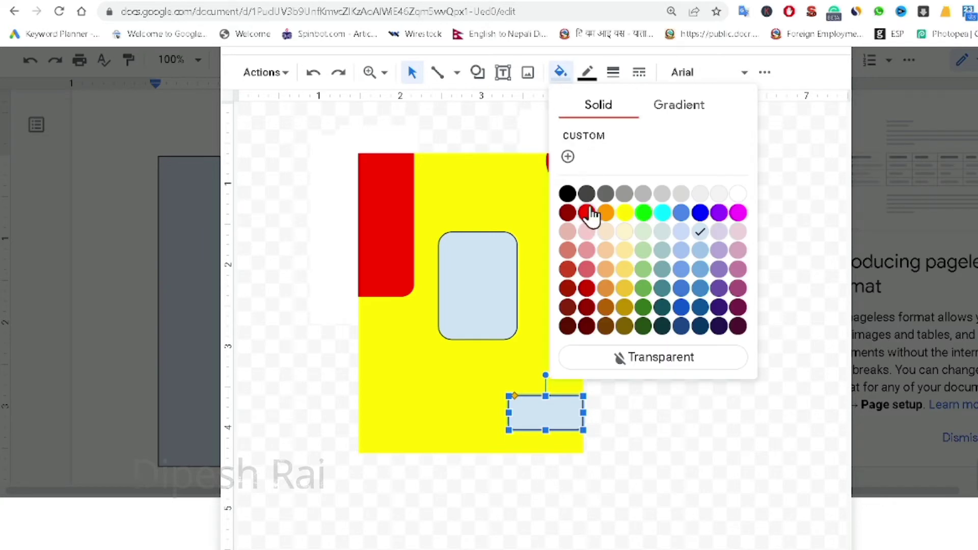
left_click(591, 214)
left_click(588, 72)
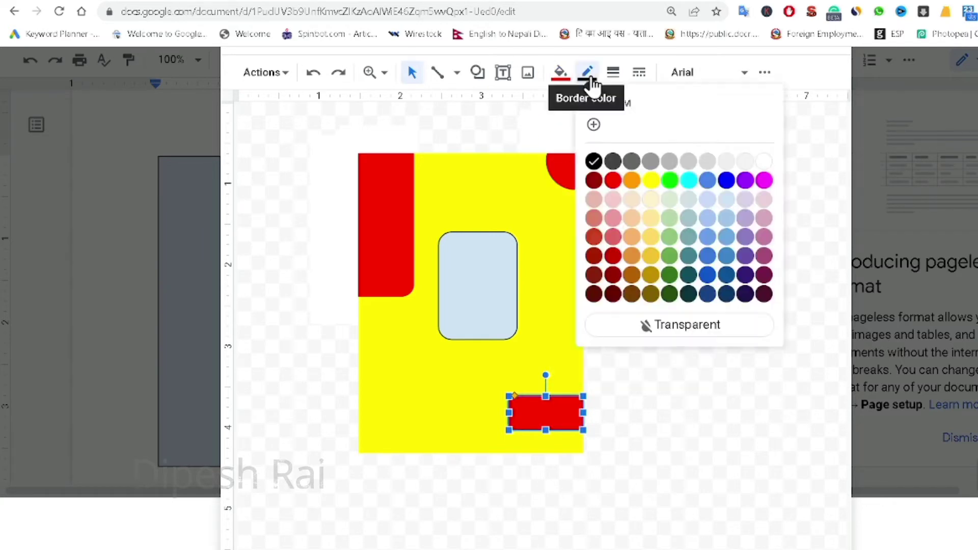
left_click(665, 325)
left_click(635, 391)
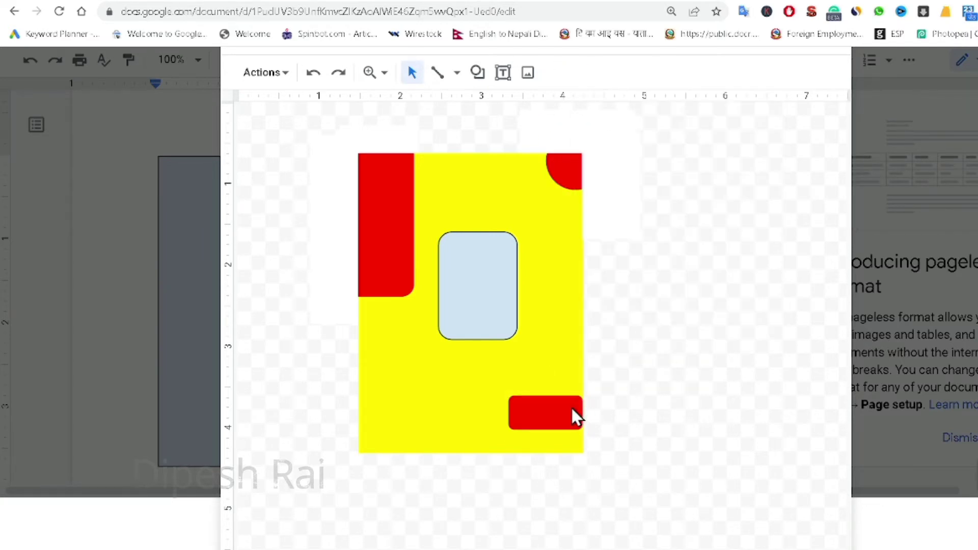
left_click(572, 409)
left_click(477, 72)
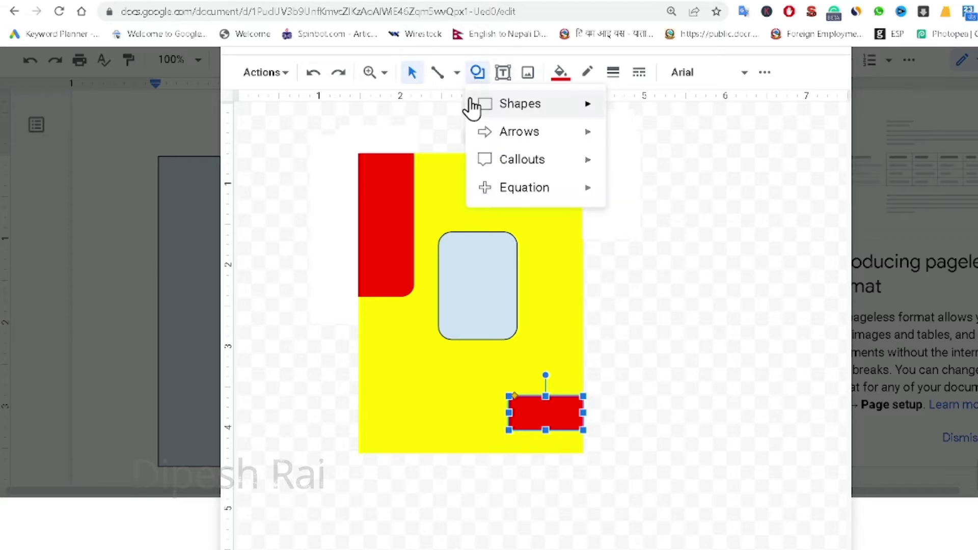
- Add a small rectangle squaring off the lower red bar's right end at the card edge
mouse_move(489, 104)
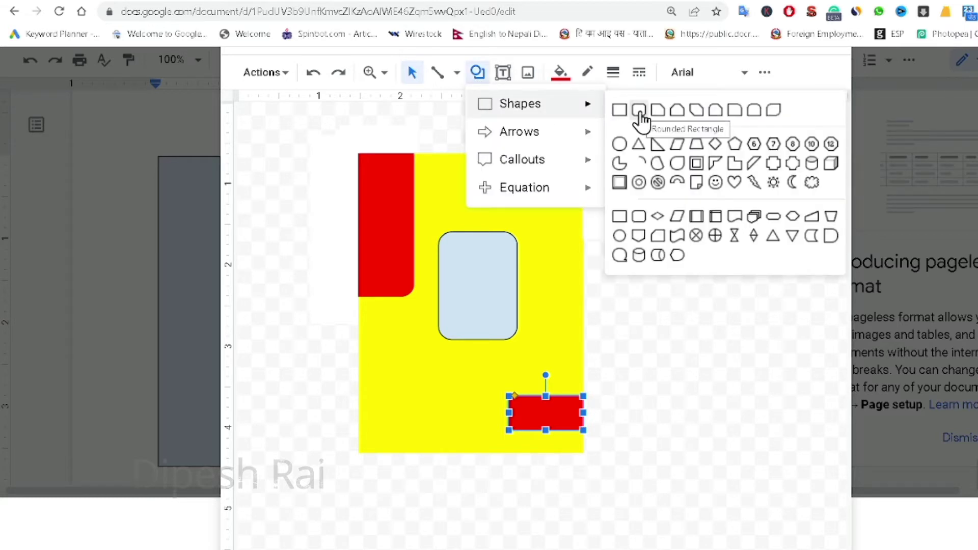
left_click(636, 114)
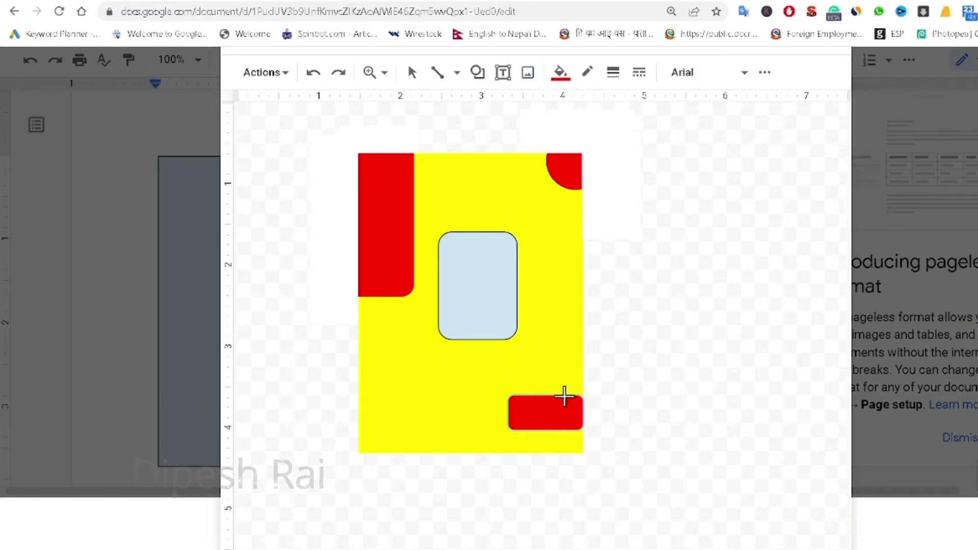
left_click_drag(564, 396, 584, 430)
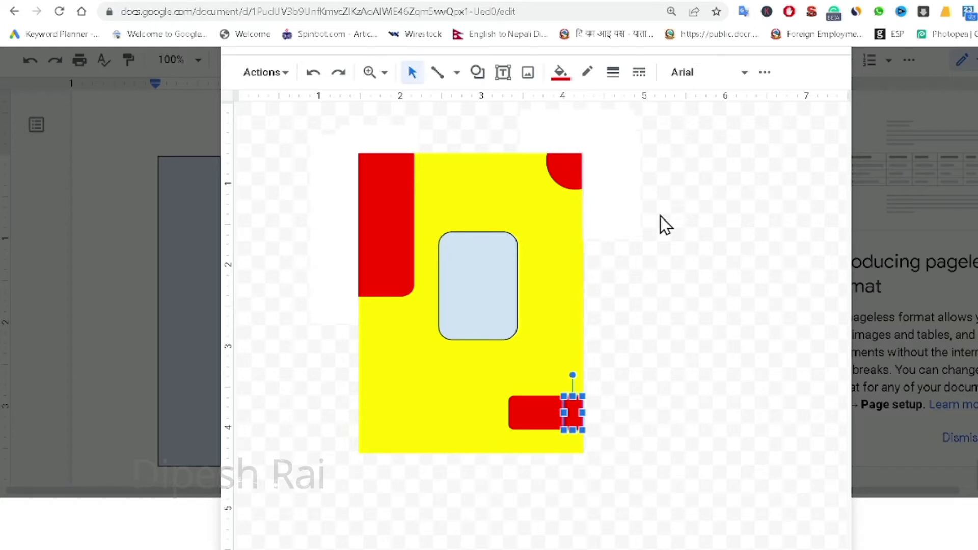
left_click(694, 308)
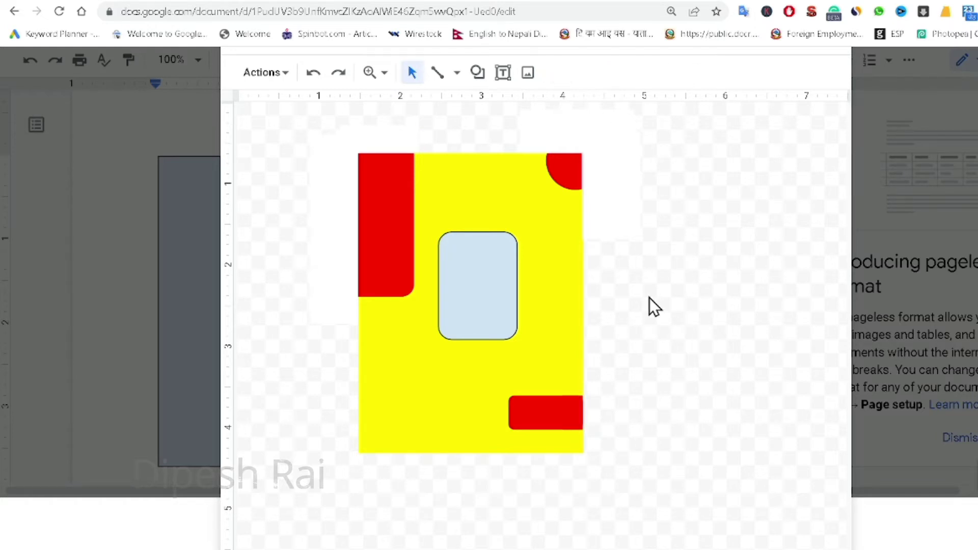
left_click(467, 270)
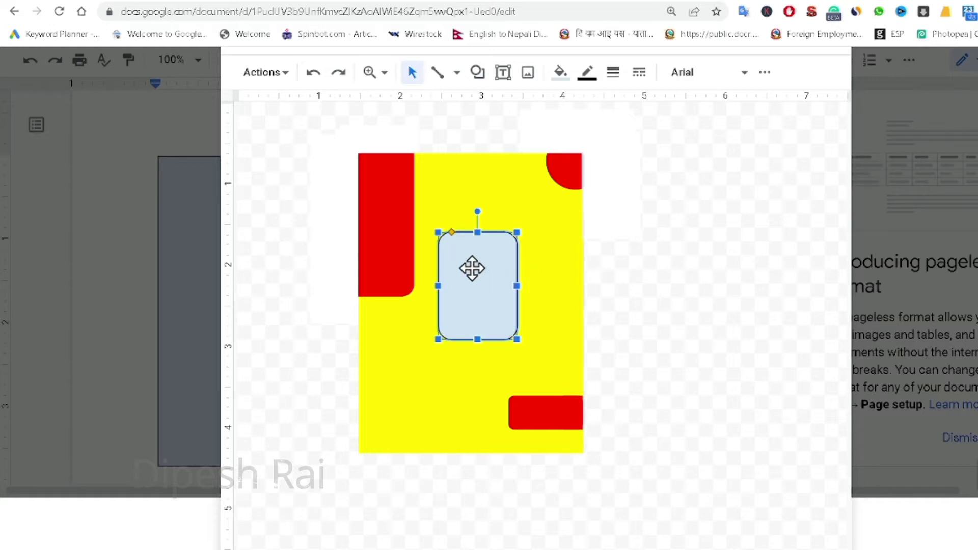
- Nudge the light-blue photo frame slightly to the right
mouse_move(472, 269)
left_mouse_down()
mouse_move(485, 277)
mouse_move(481, 269)
left_mouse_up()
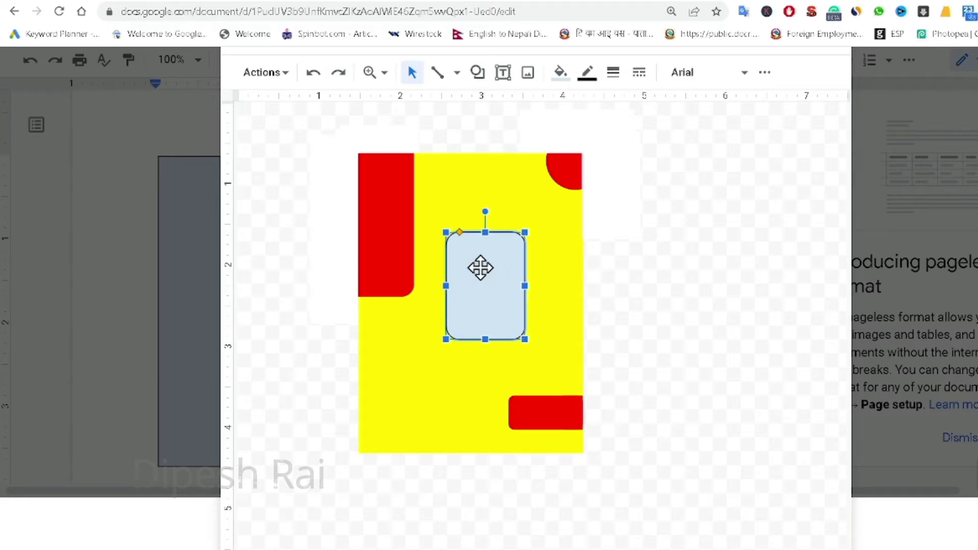
right_click(506, 262)
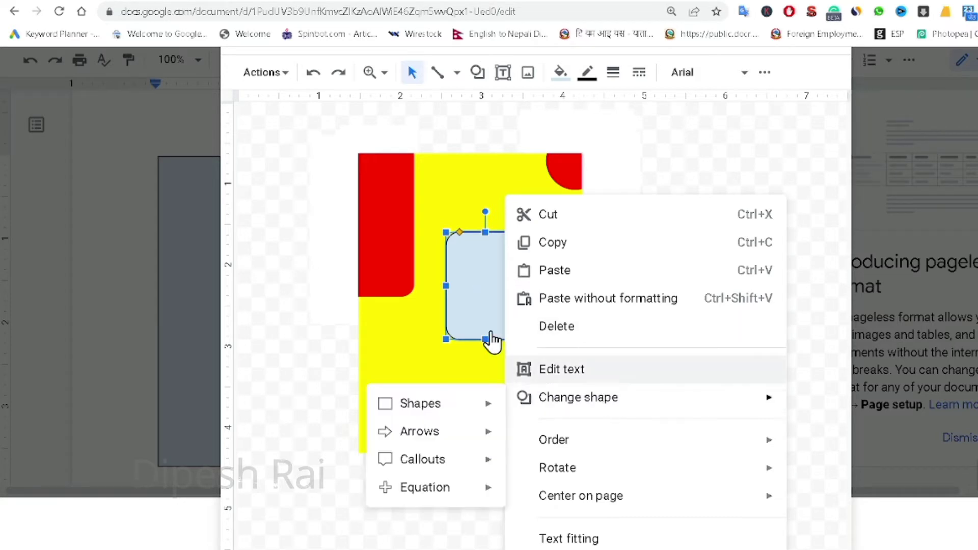
left_click(527, 191)
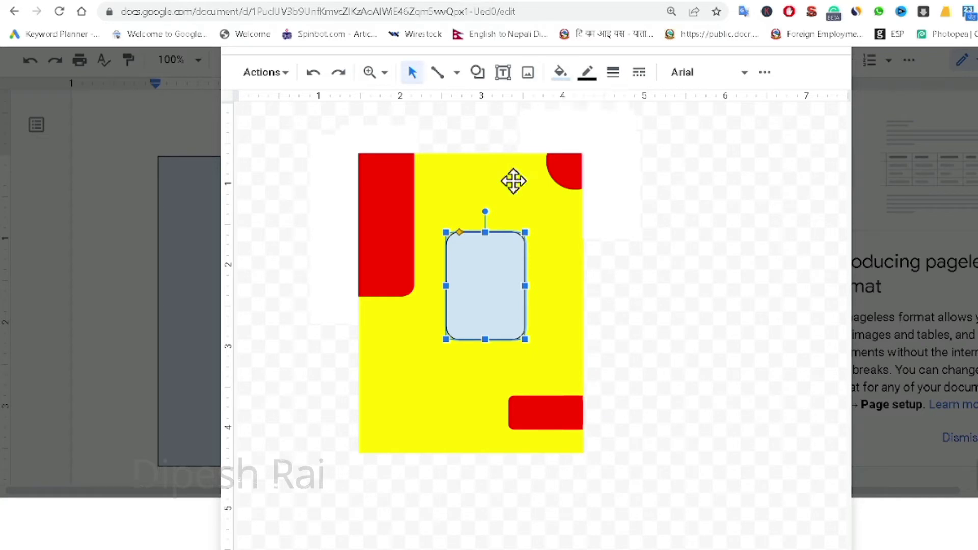
- Try custom colour and gradient fills, cancel both, and bring up Insert image
left_click(561, 74)
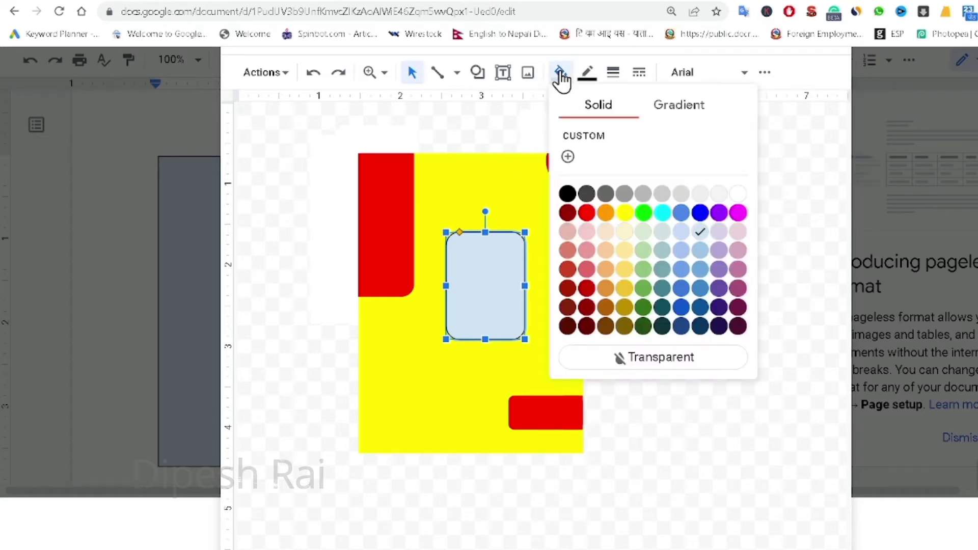
left_click(595, 143)
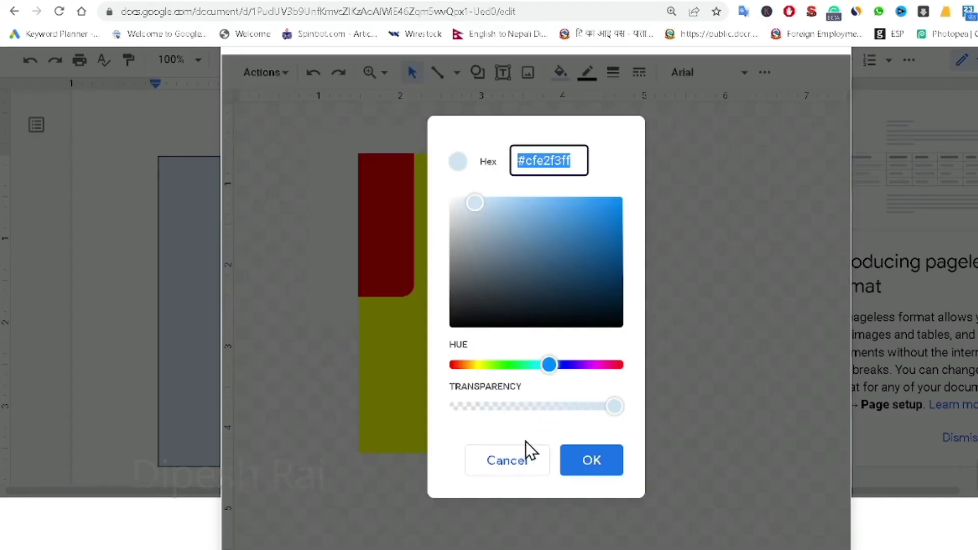
left_click(513, 461)
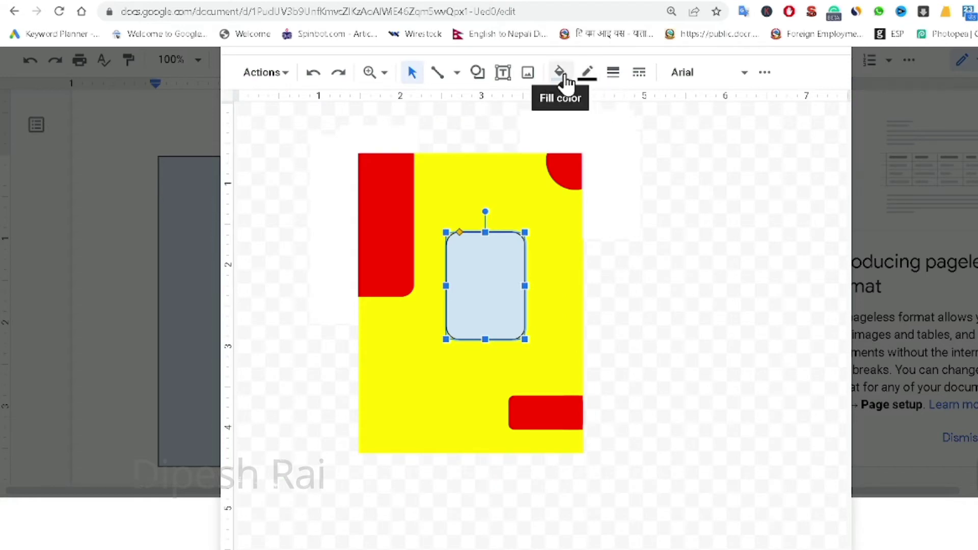
left_click(565, 75)
left_click(679, 107)
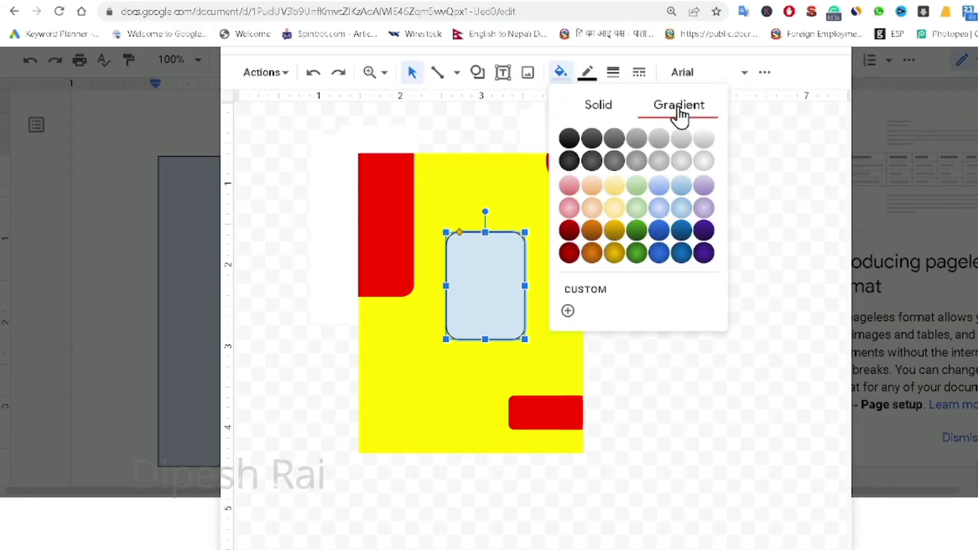
left_click(571, 294)
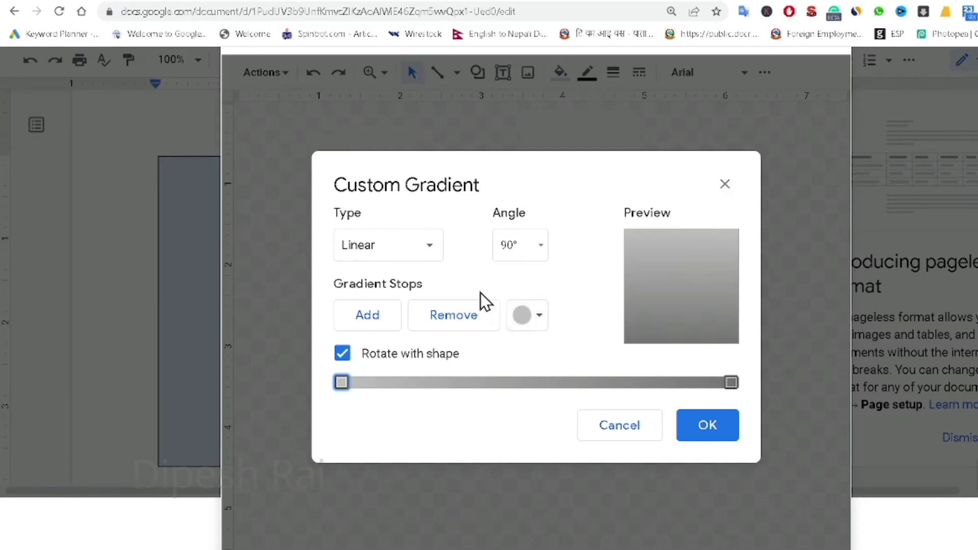
left_click(724, 184)
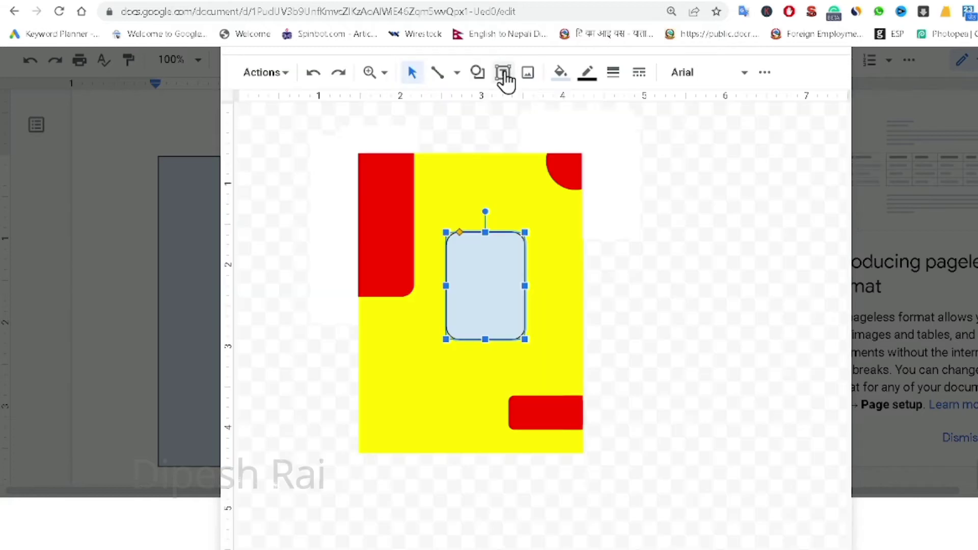
left_click(528, 76)
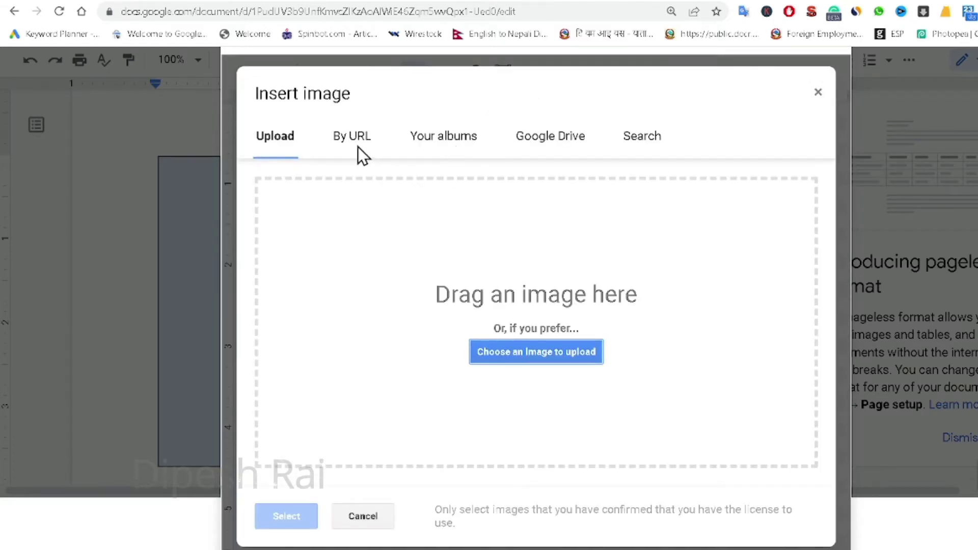
- Switch Insert image to By URL and load pixabay.com in a new tab
left_click(352, 143)
key("ctrl+t")
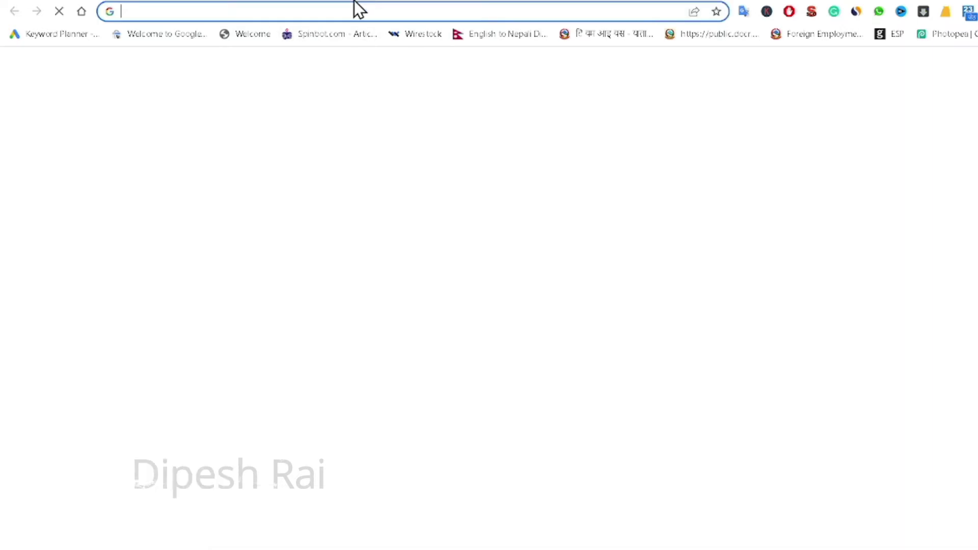
type("pixabay.c")
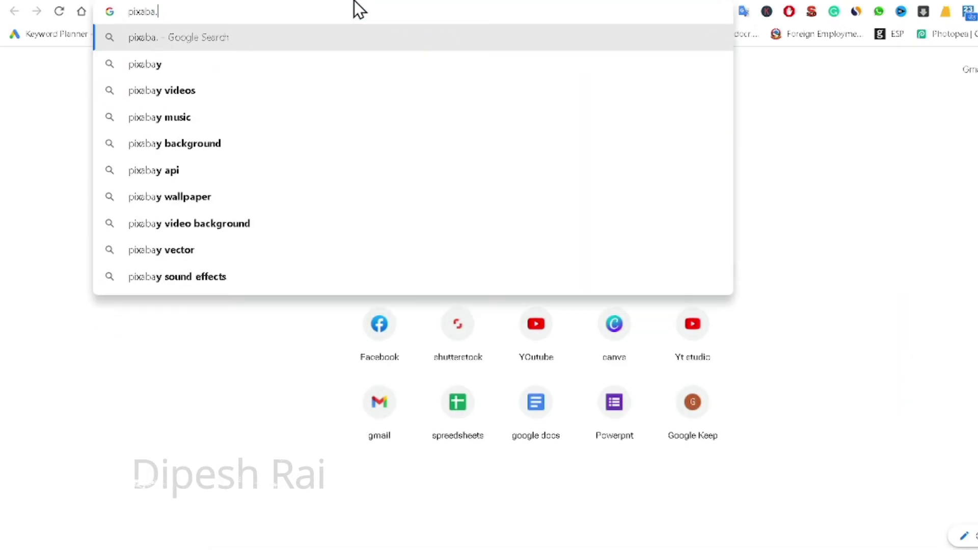
type("om")
key("Return")
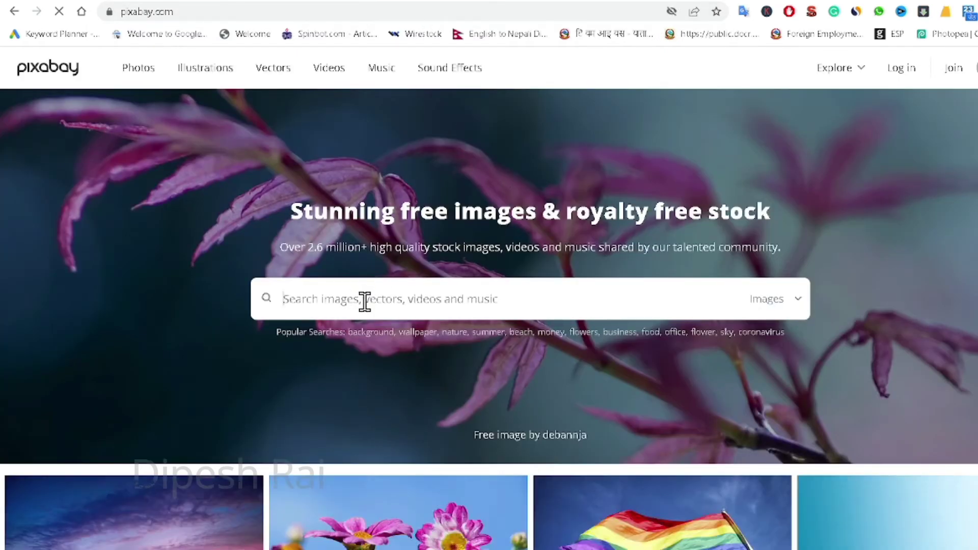
- Search Pixabay for 'professional photo'
left_click(469, 303)
type("professional photo")
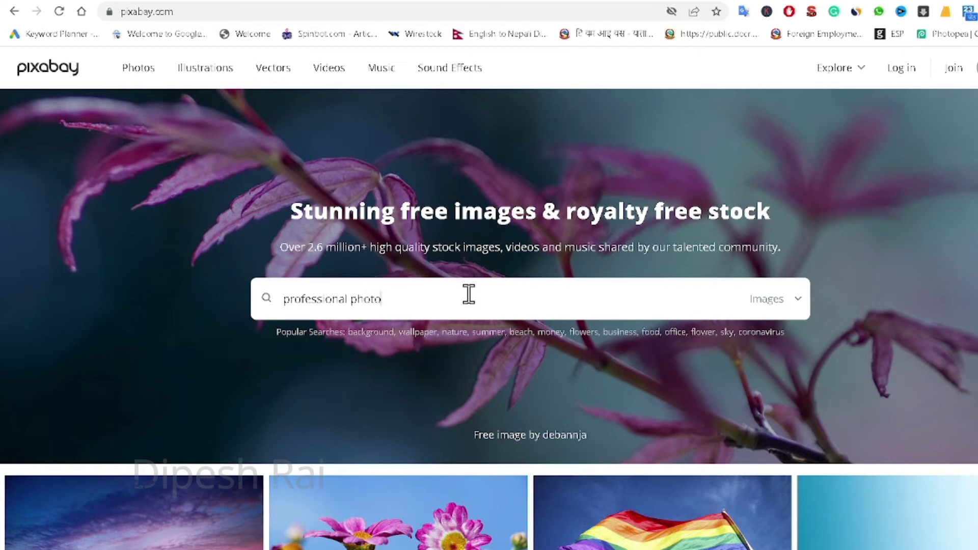
key("Return")
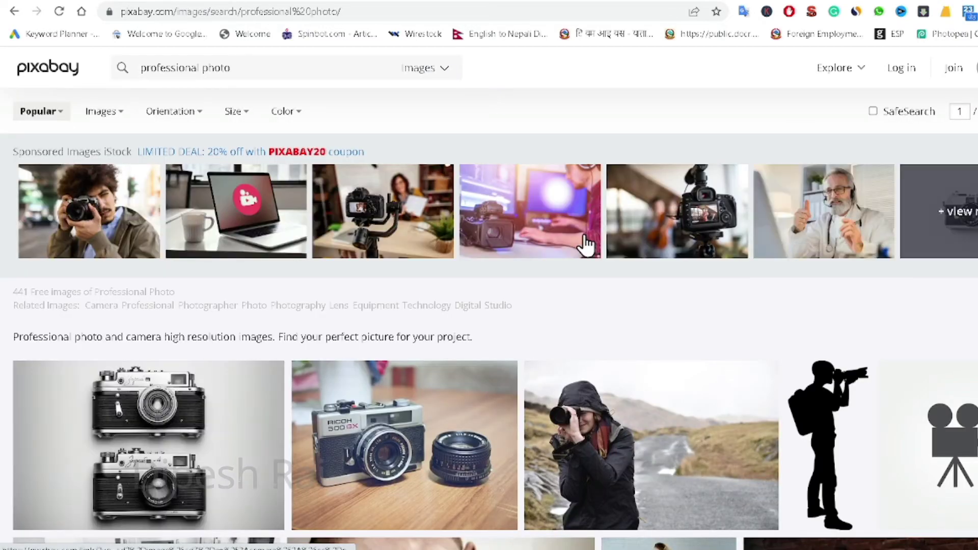
- Open the red-haired woman portrait's page and copy its web address back to Docs
scroll(585, 244, "down", 10)
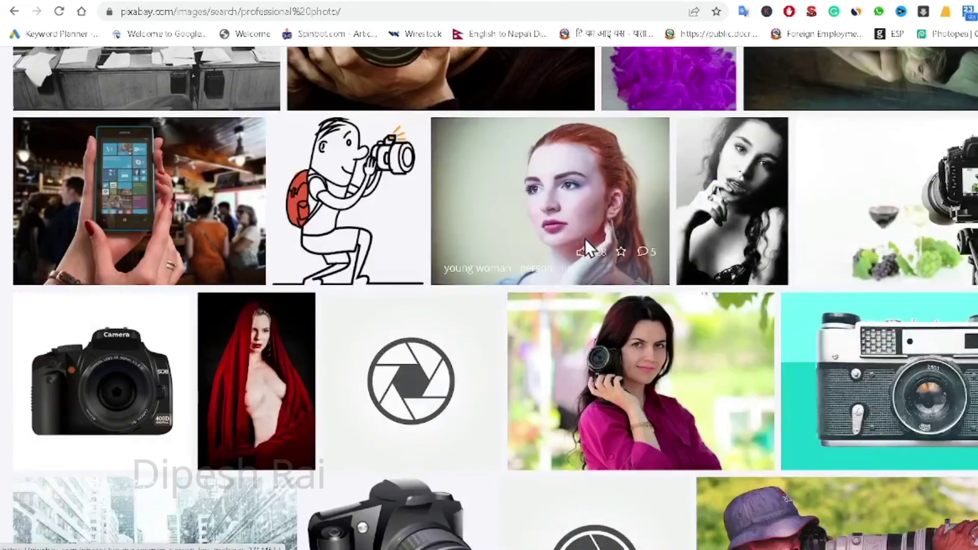
scroll(597, 277, "up", 3)
scroll(538, 256, "down", 4)
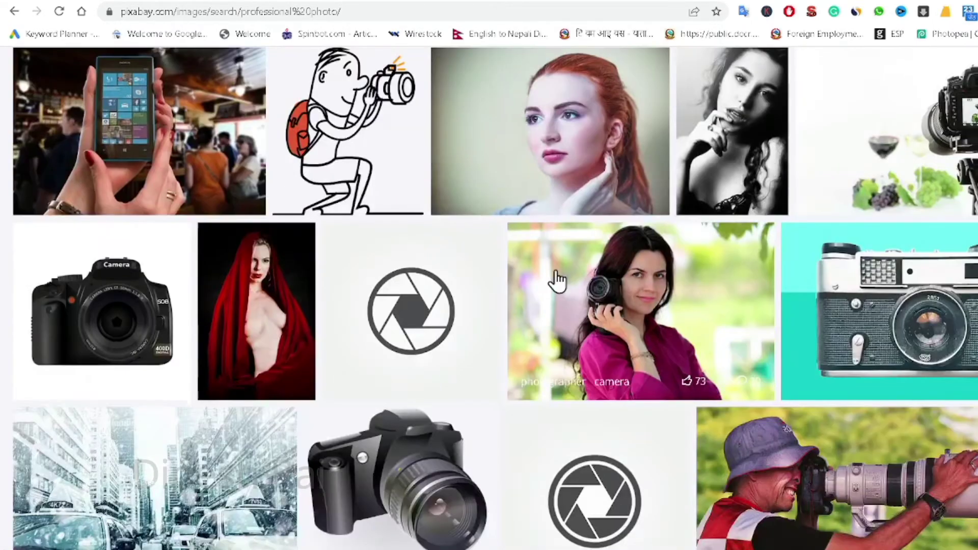
scroll(557, 282, "down", 3)
scroll(557, 280, "up", 6)
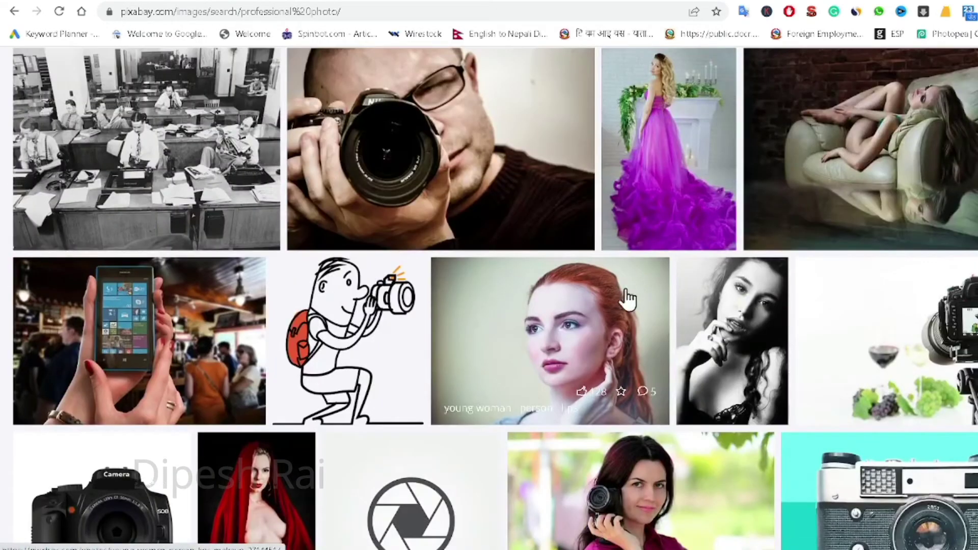
left_click(553, 326)
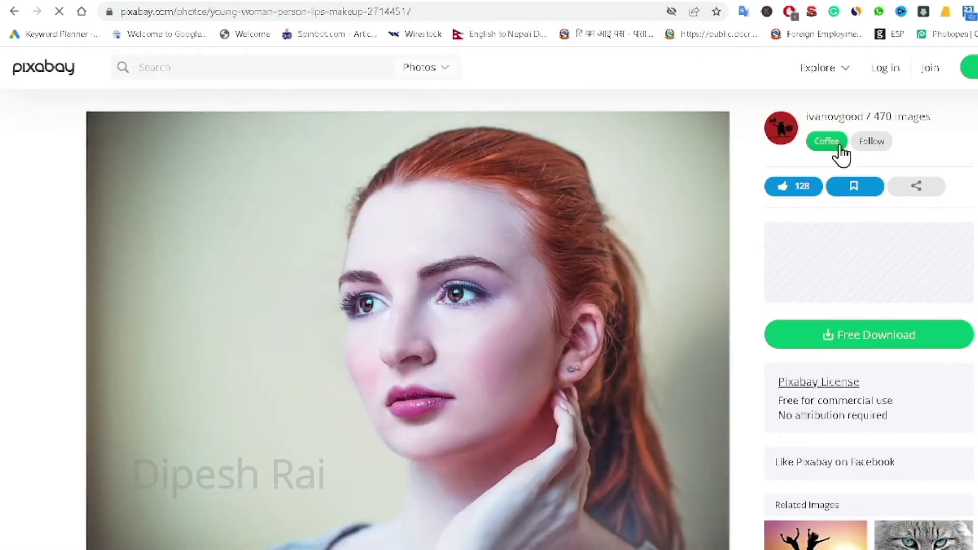
scroll(626, 278, "down", 1)
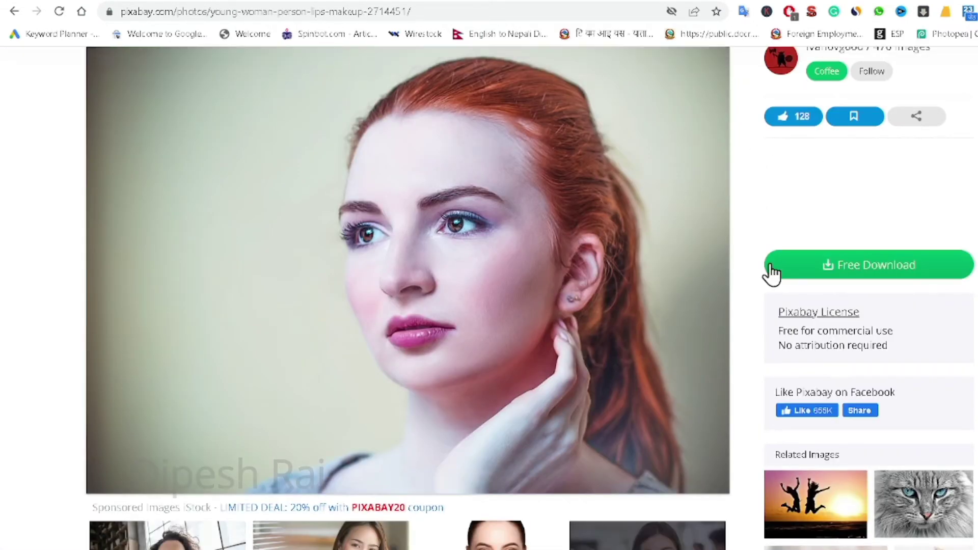
scroll(683, 283, "up", 1)
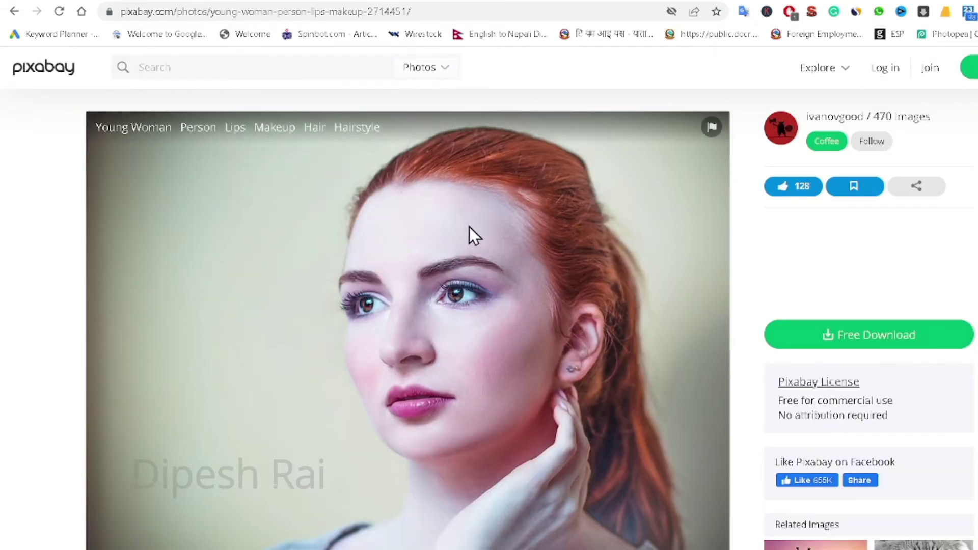
left_click(346, 12)
key("ctrl+c")
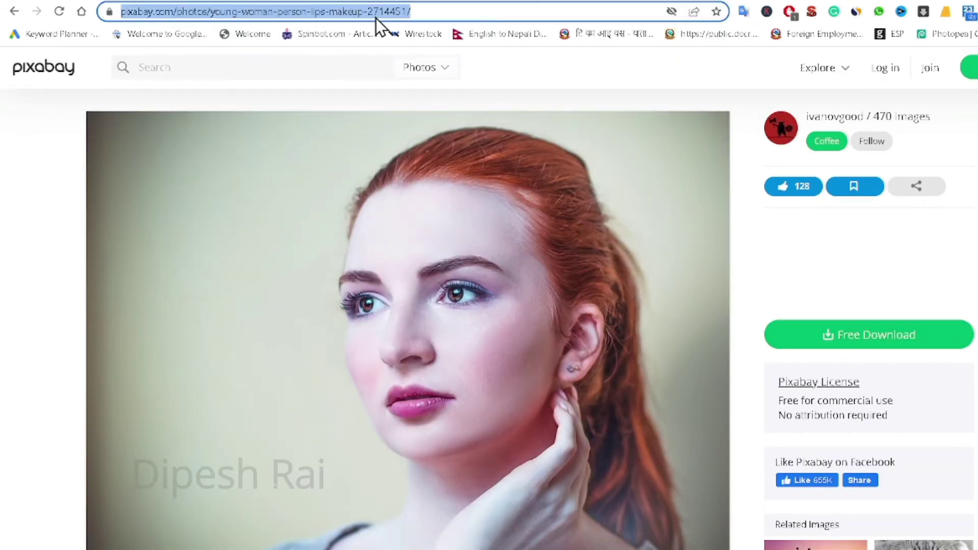
key("ctrl+Tab")
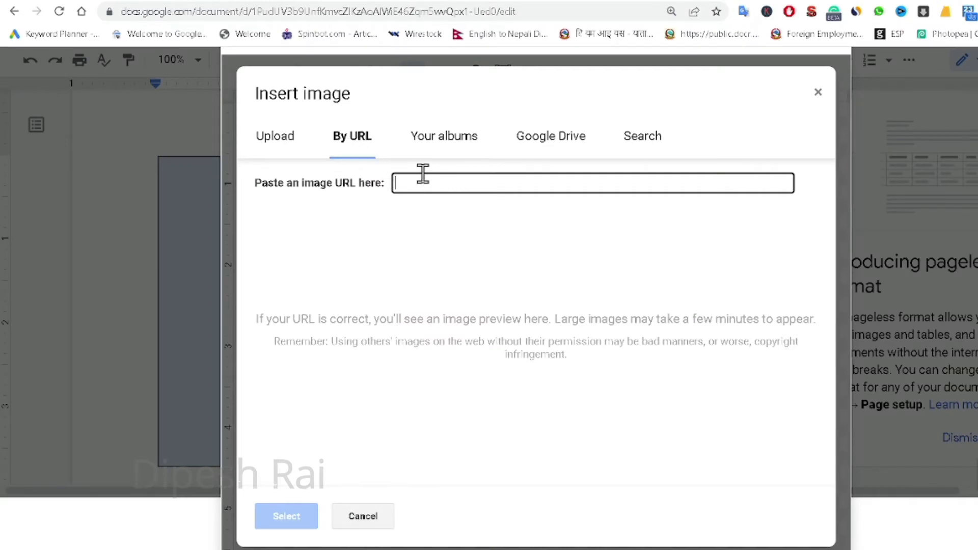
- Paste the copied photo page address into the By URL field
left_click(428, 175)
key("ctrl+v")
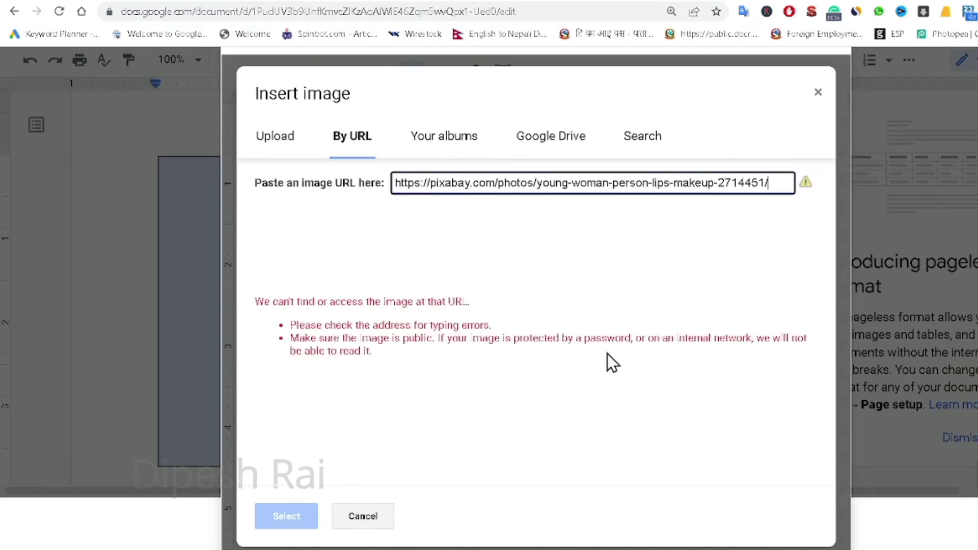
left_click_drag(775, 182, 145, 180)
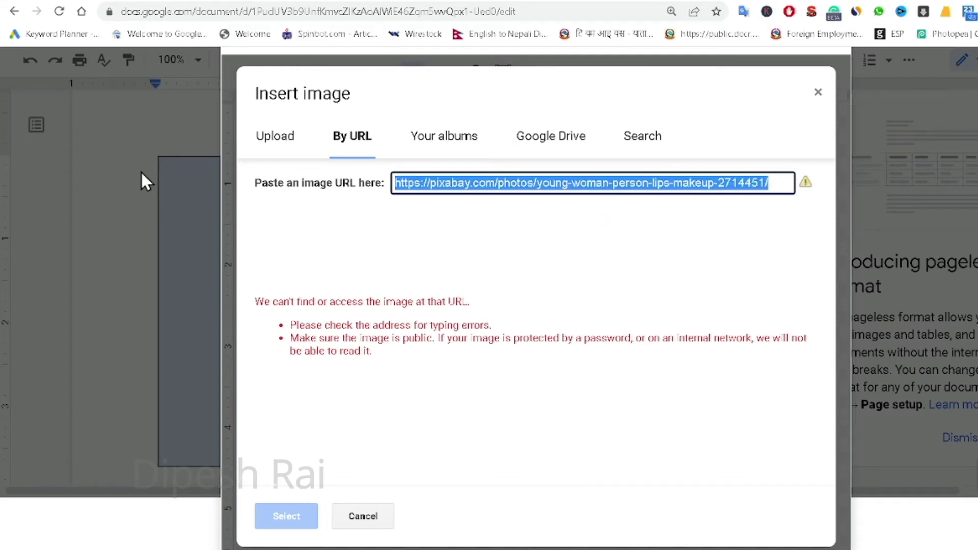
- Copy the portrait's image address, paste it as the URL, insert, and dismiss the retrieval error
key("ctrl+shift+Tab")
right_click(462, 297)
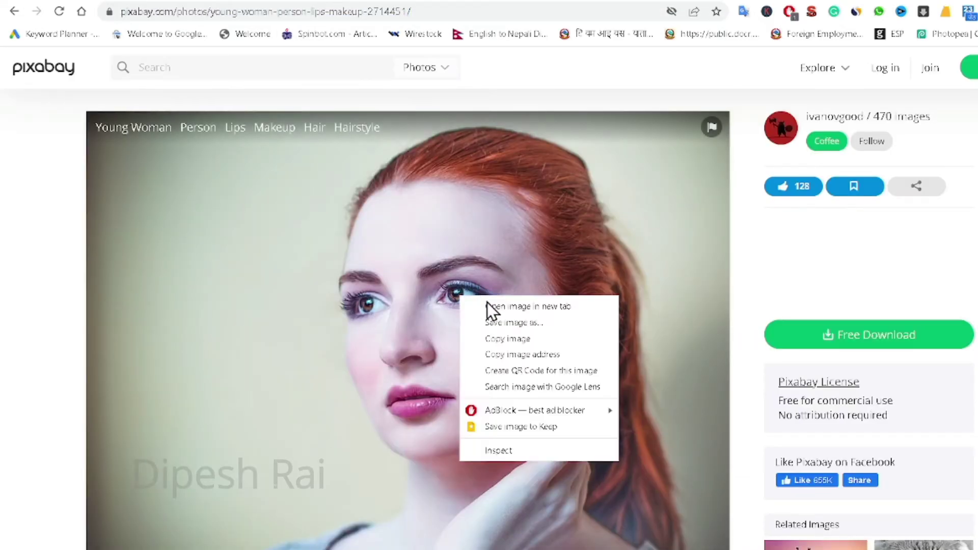
left_click(521, 357)
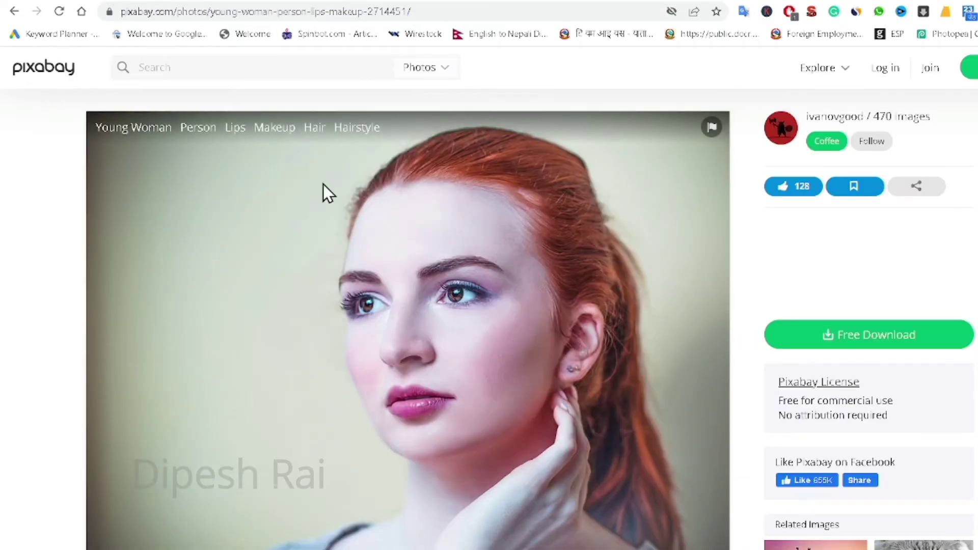
key("ctrl+Tab")
type("https://cdn.pixabay.com/photo/2017/09/04/15/43/girl-2714451_960_720.jpg")
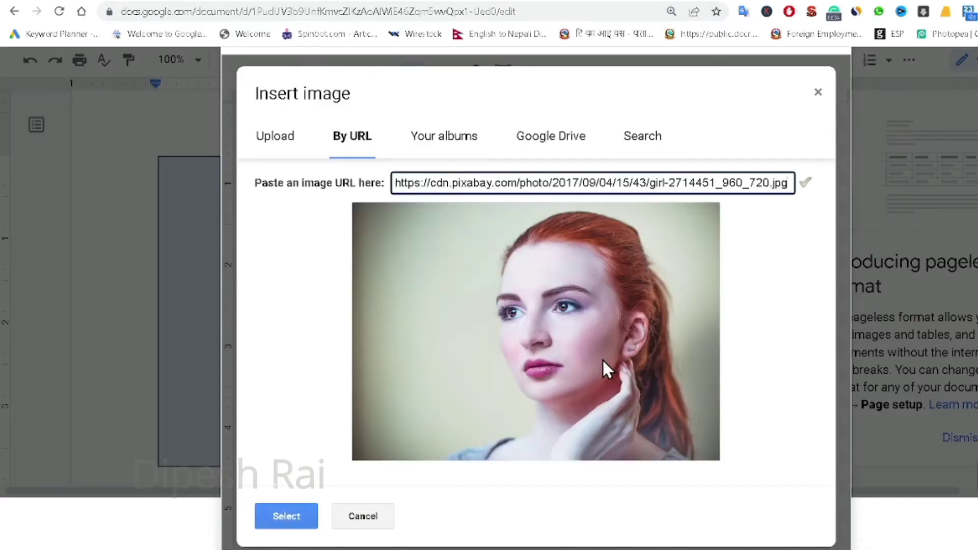
left_click(307, 514)
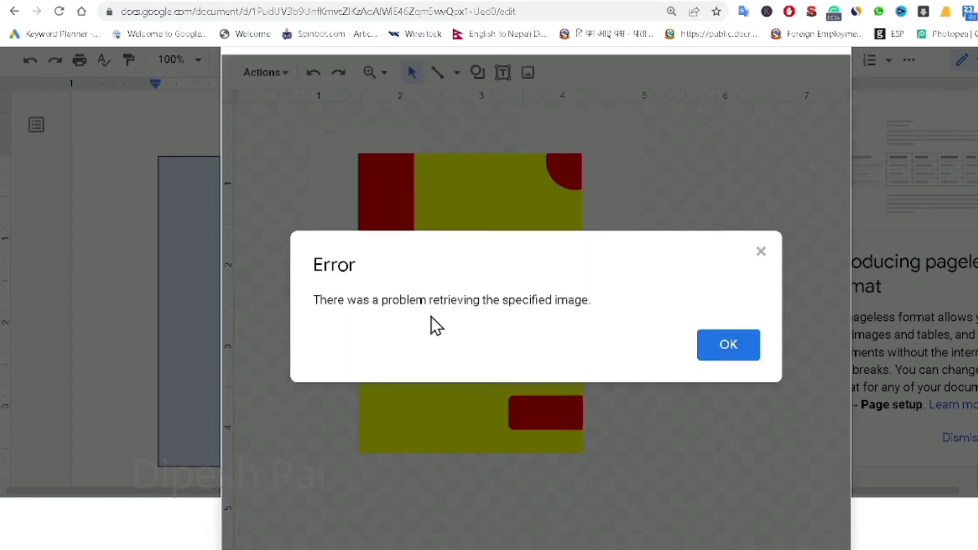
left_click(731, 346)
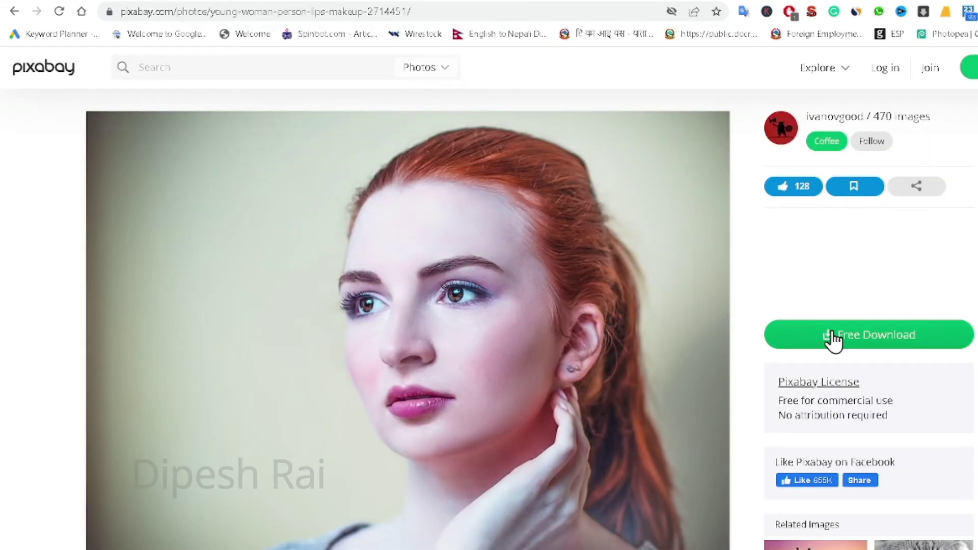
- Download the red-haired portrait at 1920×1350, passing the reCAPTCHA check
left_click(831, 336)
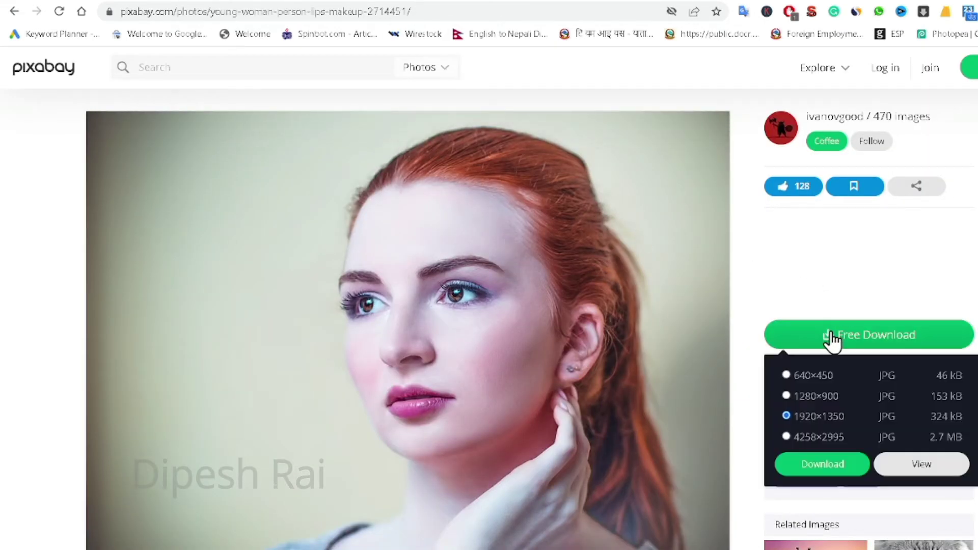
left_click(804, 463)
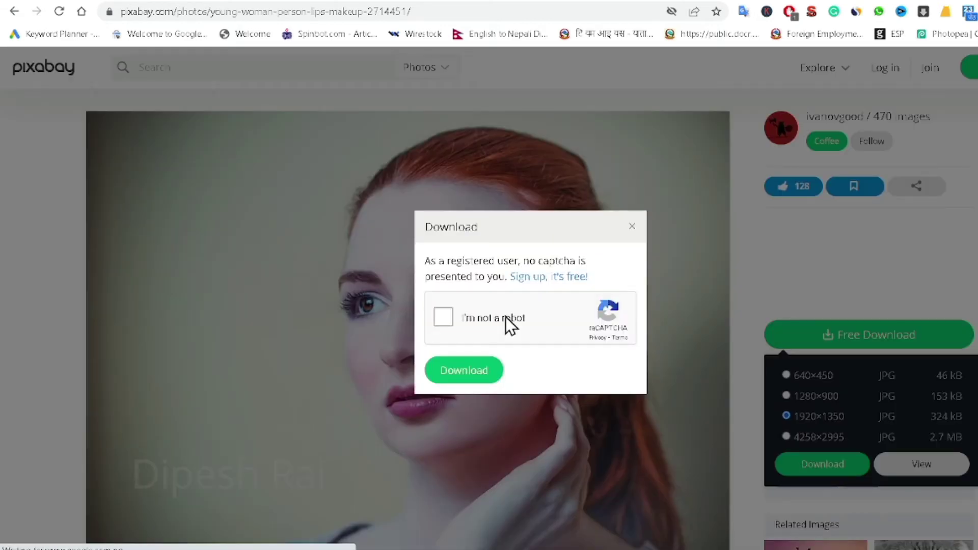
left_click(505, 317)
left_click(481, 381)
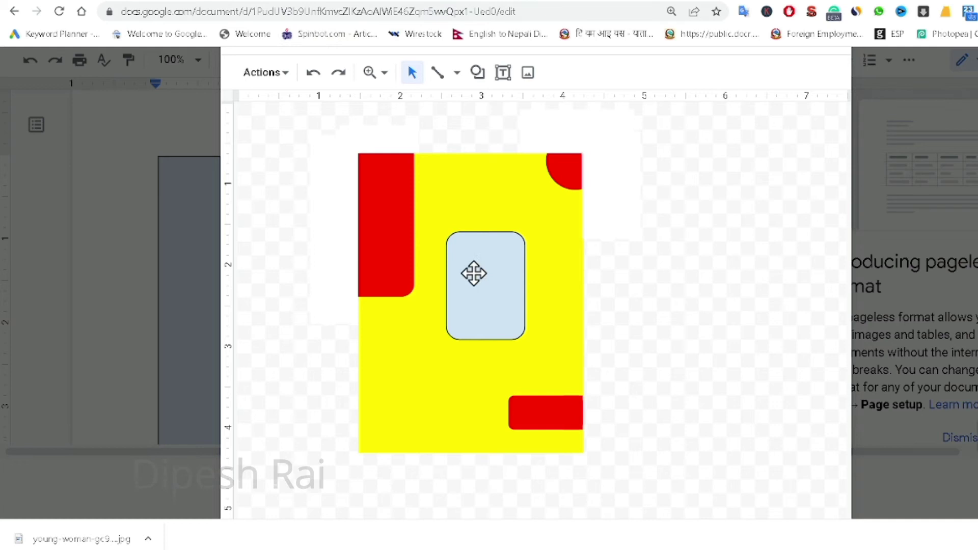
- Upload the downloaded portrait file into the drawing via Image > Upload
left_click(474, 273)
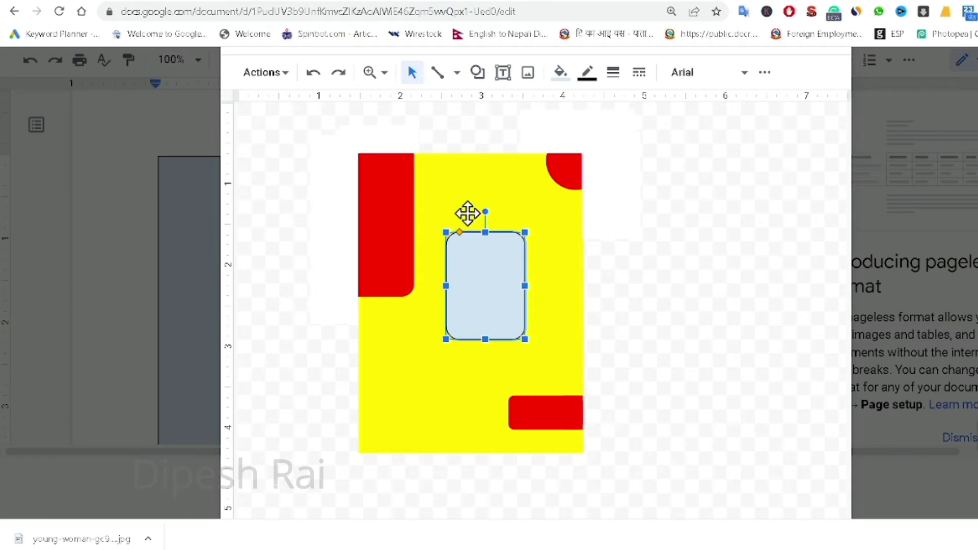
left_click(528, 76)
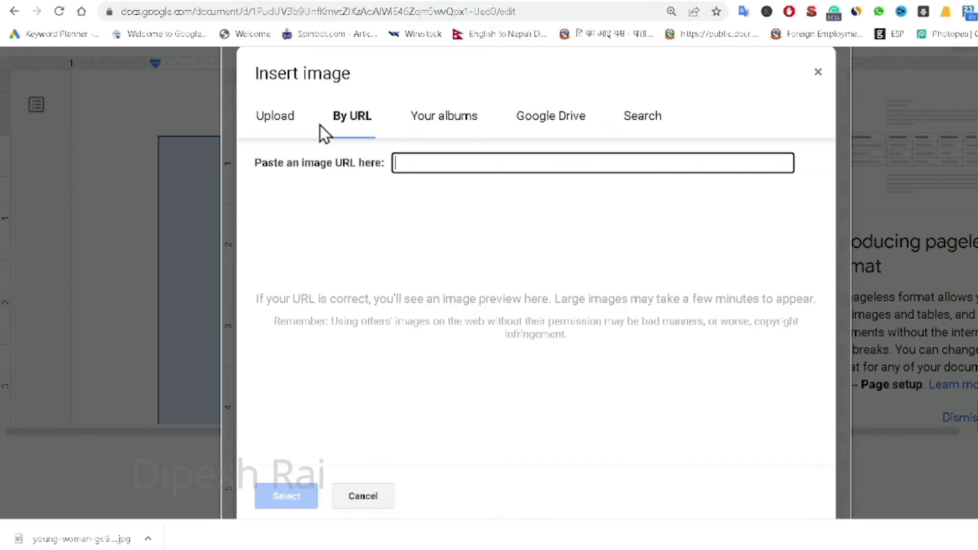
left_click(277, 118)
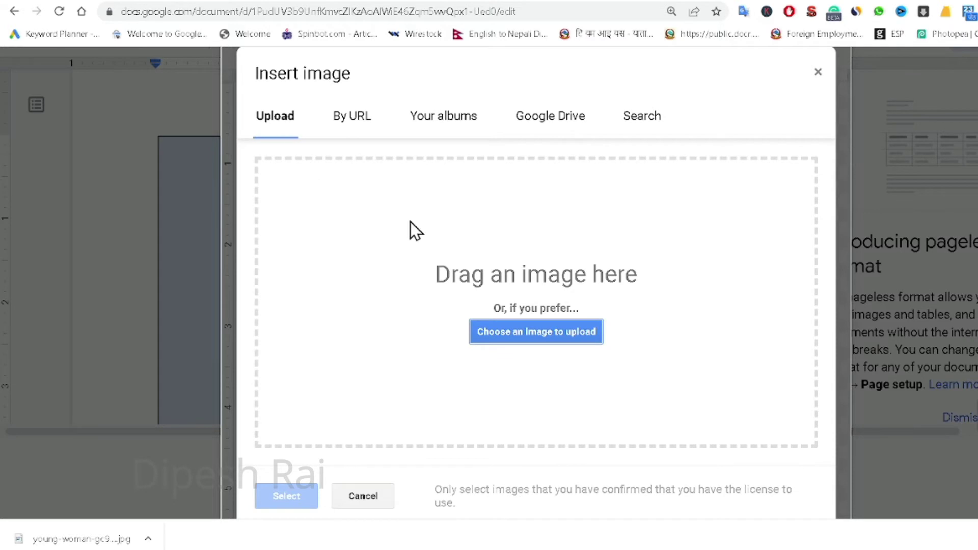
left_click(543, 336)
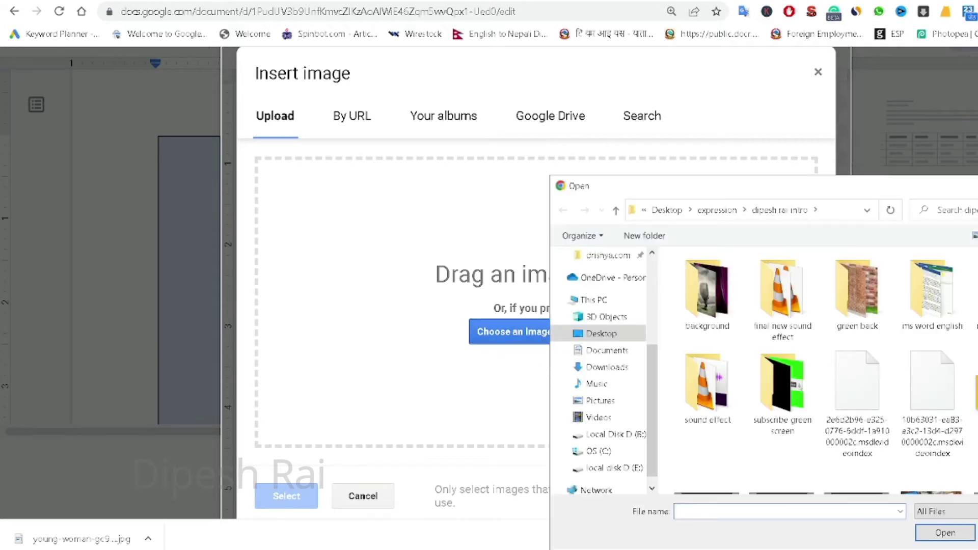
key("Escape")
left_click_drag(82, 539, 530, 339)
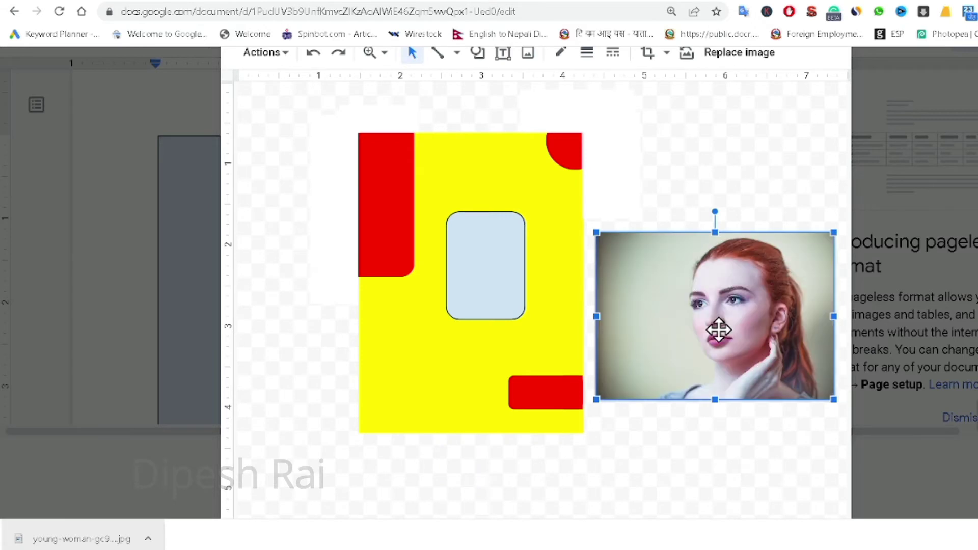
- Move and shrink the photo over the light-blue frame, then delete it
left_click_drag(718, 331, 562, 310)
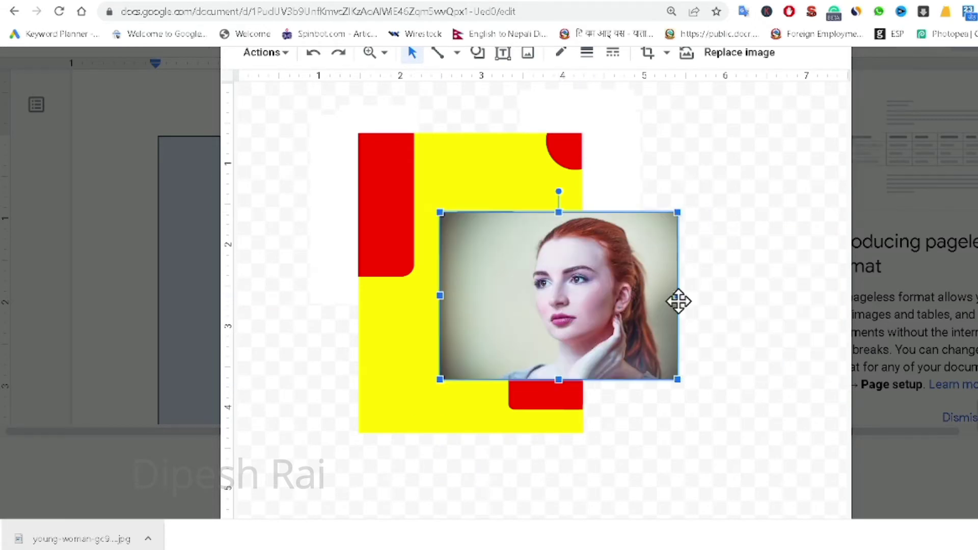
left_click_drag(679, 211, 496, 246)
left_click(658, 289)
left_click(484, 265)
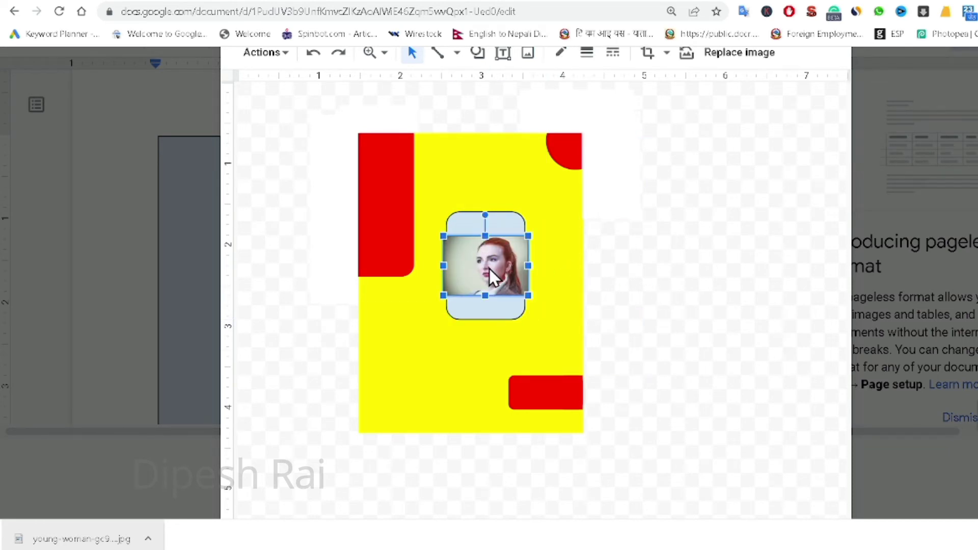
key("Delete")
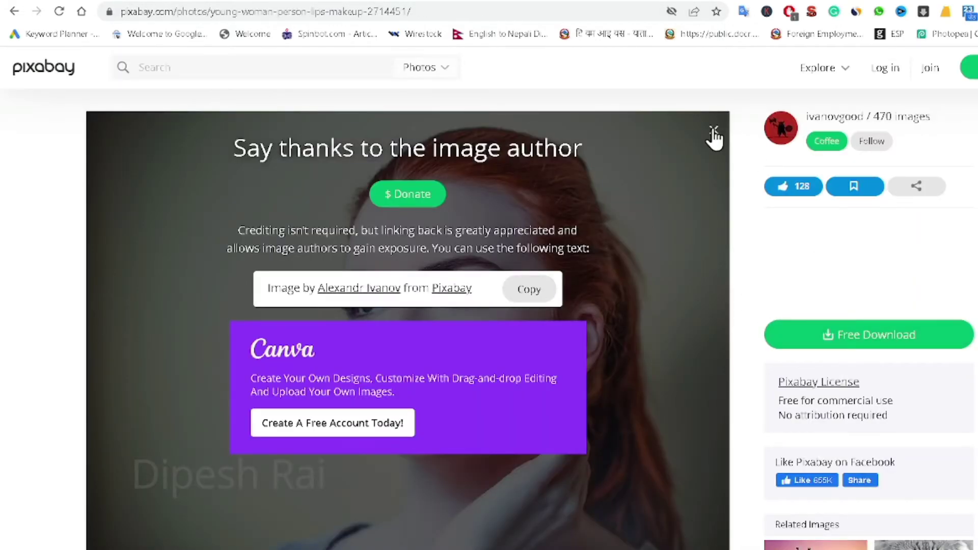
- Close the thank-the-author popup and go to pexels.com
left_click(714, 130)
scroll(615, 258, "down", 6)
scroll(461, 256, "up", 6)
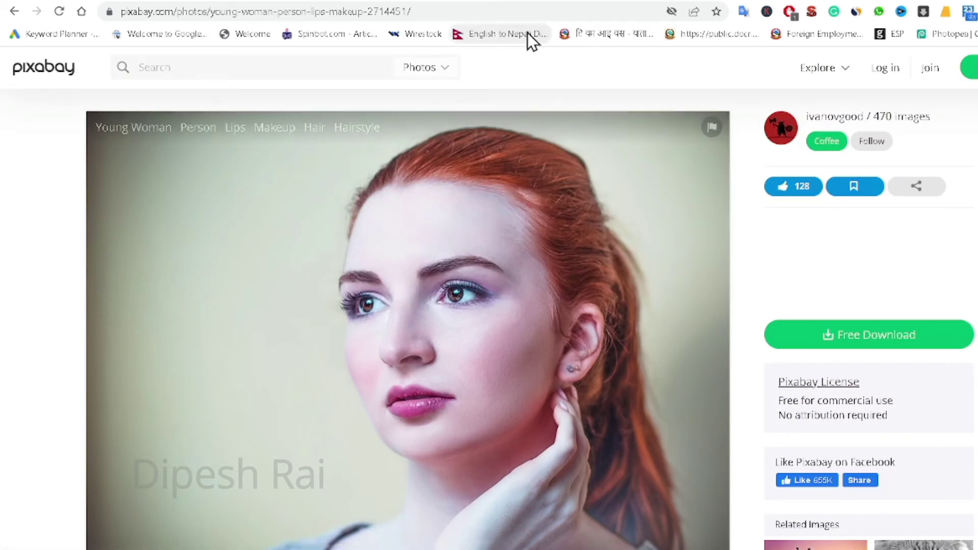
left_click(473, 11)
type("pe")
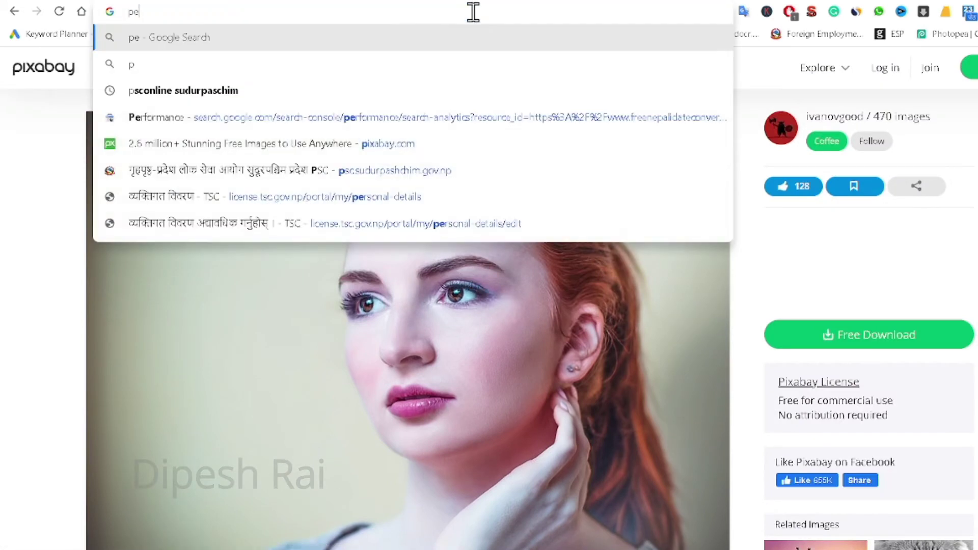
type("xels.com")
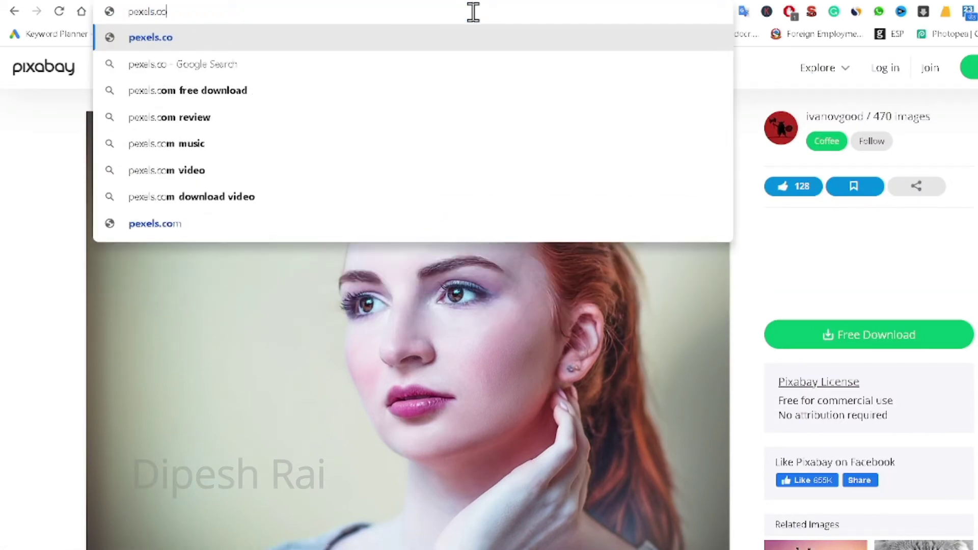
key("Return")
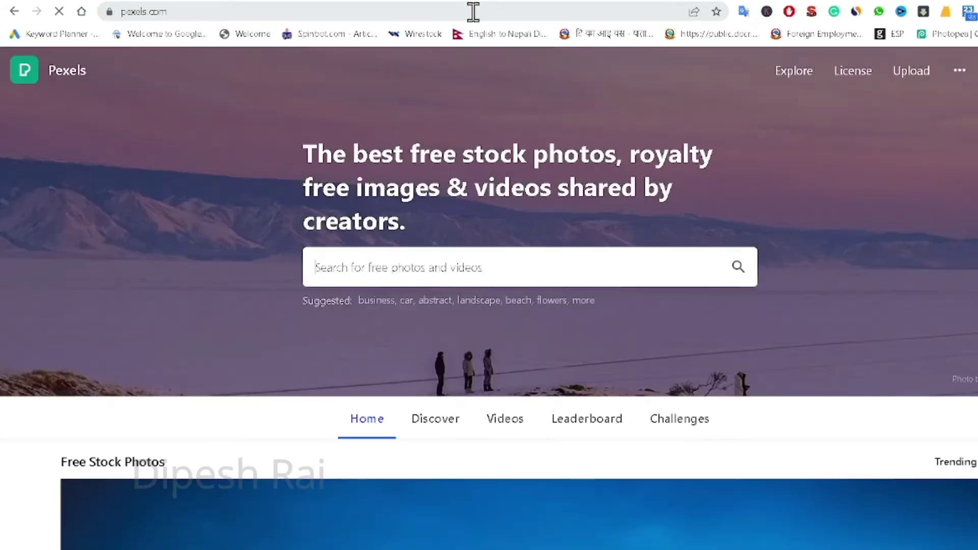
- Search Pexels for 'girls photo' and browse the results for the brown-hat portrait
left_click(440, 268)
type("girl")
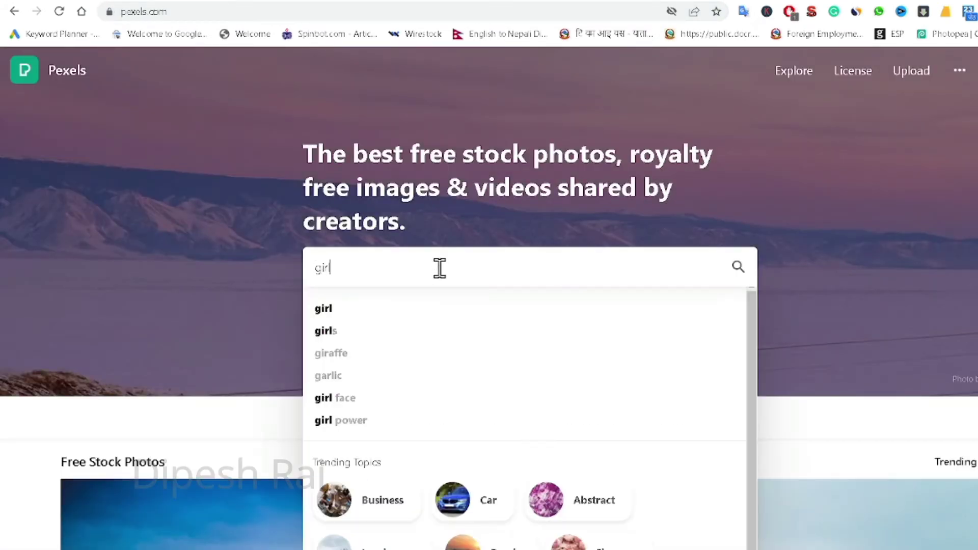
type("s photo")
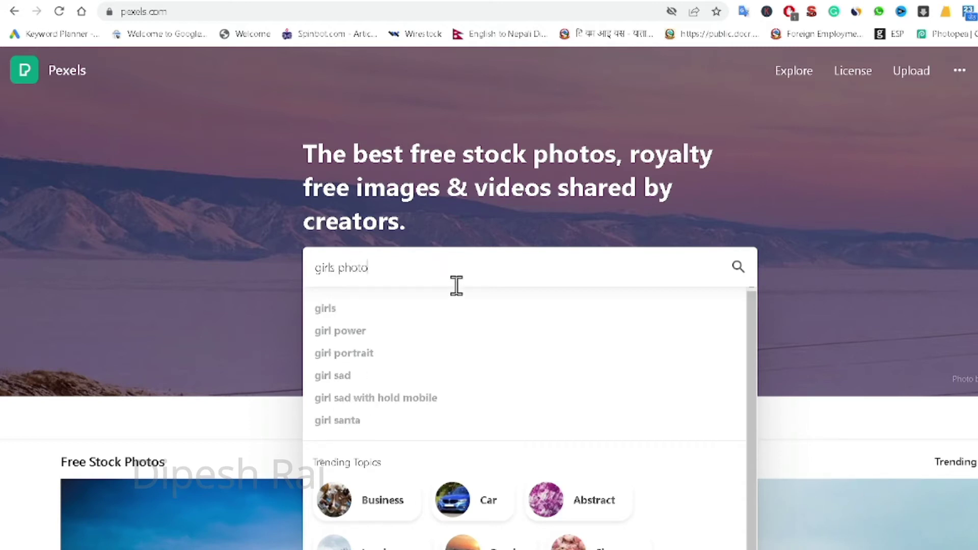
key("Return")
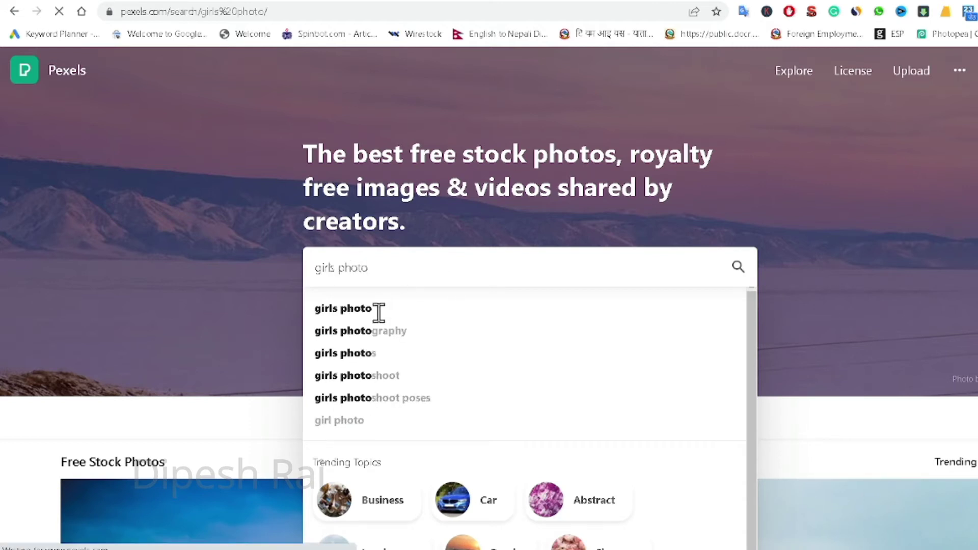
scroll(531, 300, "down", 10)
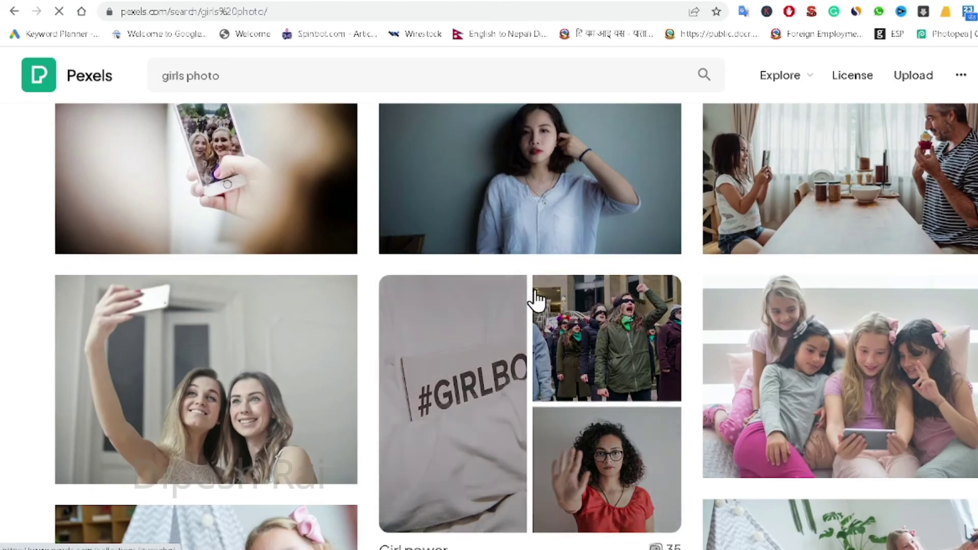
scroll(537, 300, "up", 4)
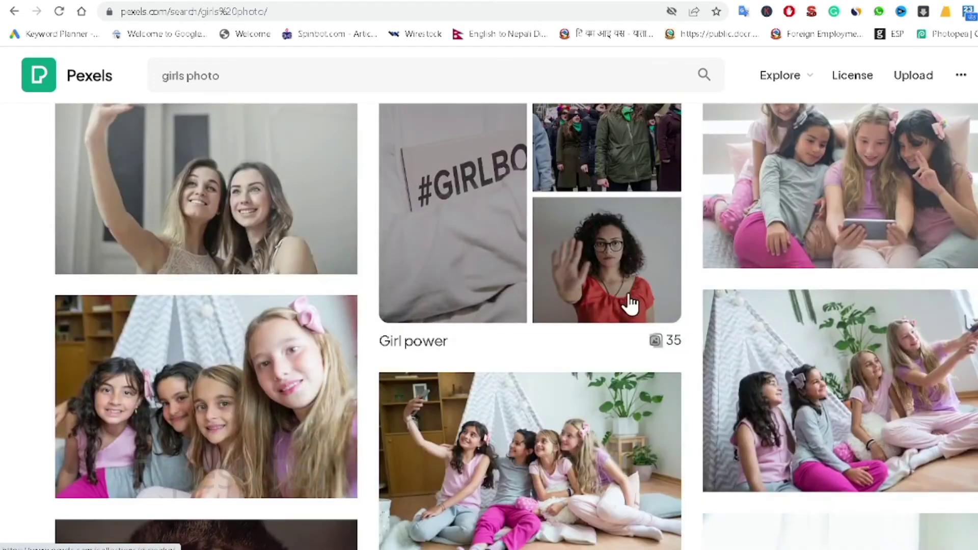
scroll(627, 312, "down", 14)
scroll(627, 312, "down", 11)
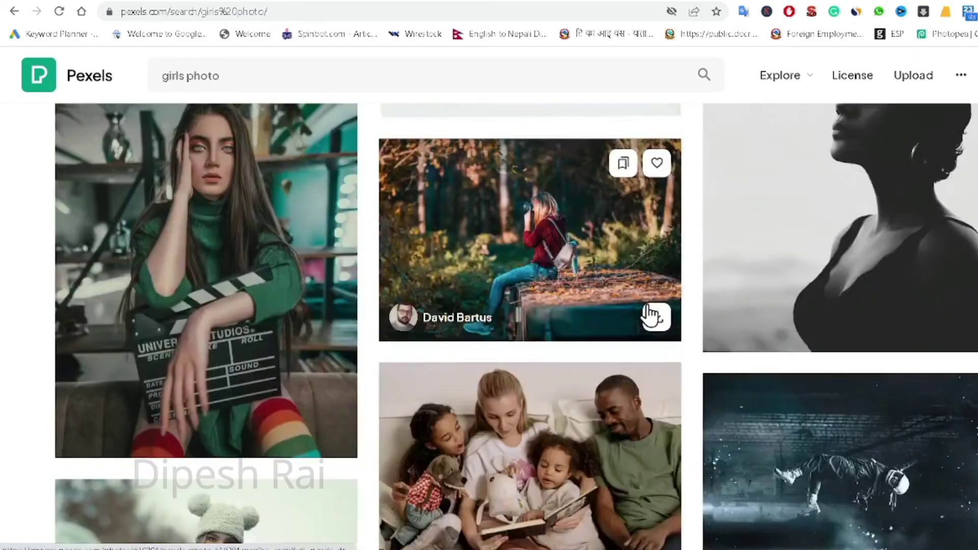
scroll(521, 324, "down", 3)
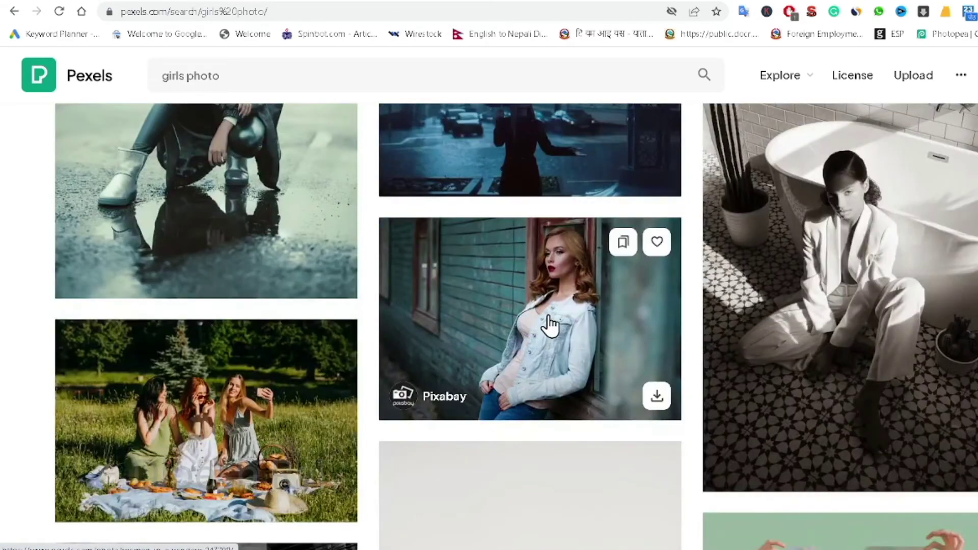
scroll(540, 326, "down", 6)
scroll(530, 334, "down", 8)
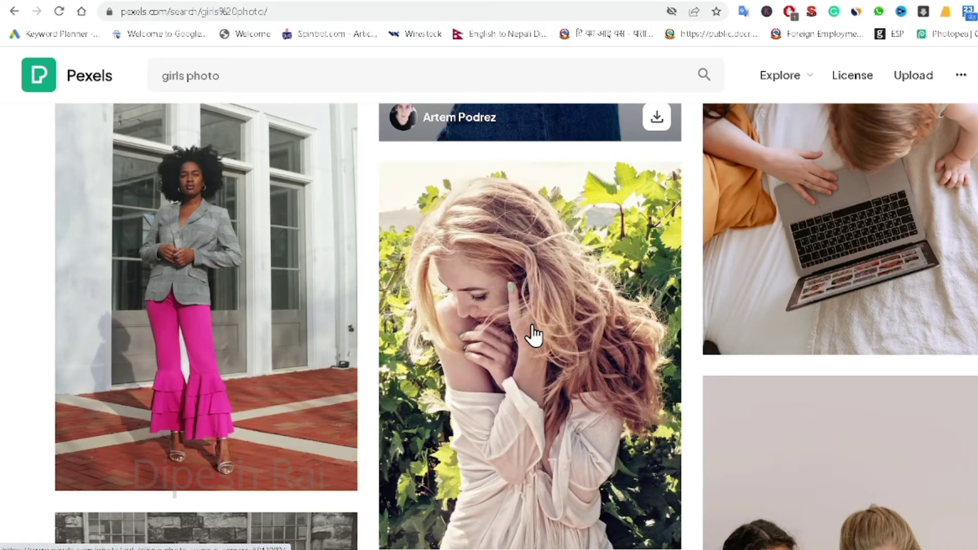
scroll(534, 335, "down", 8)
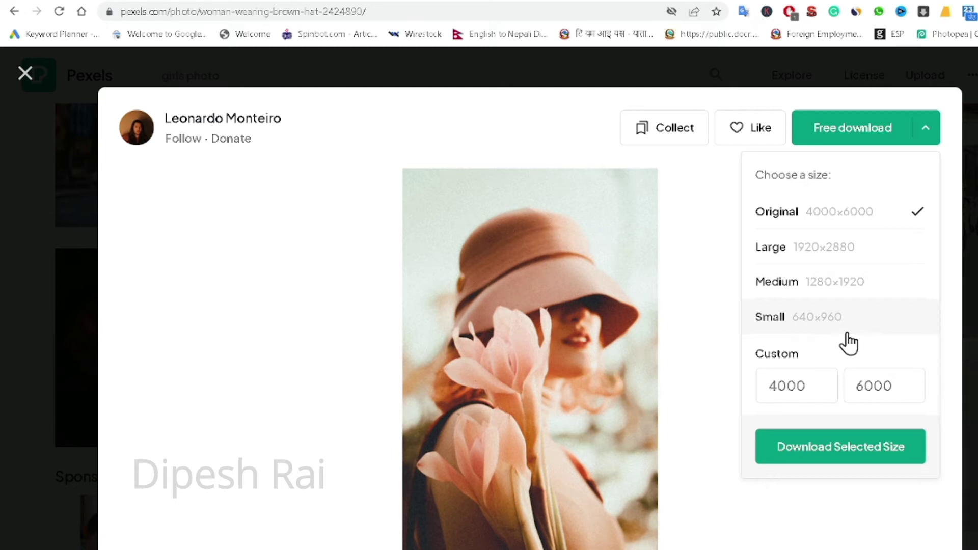
left_click(847, 332)
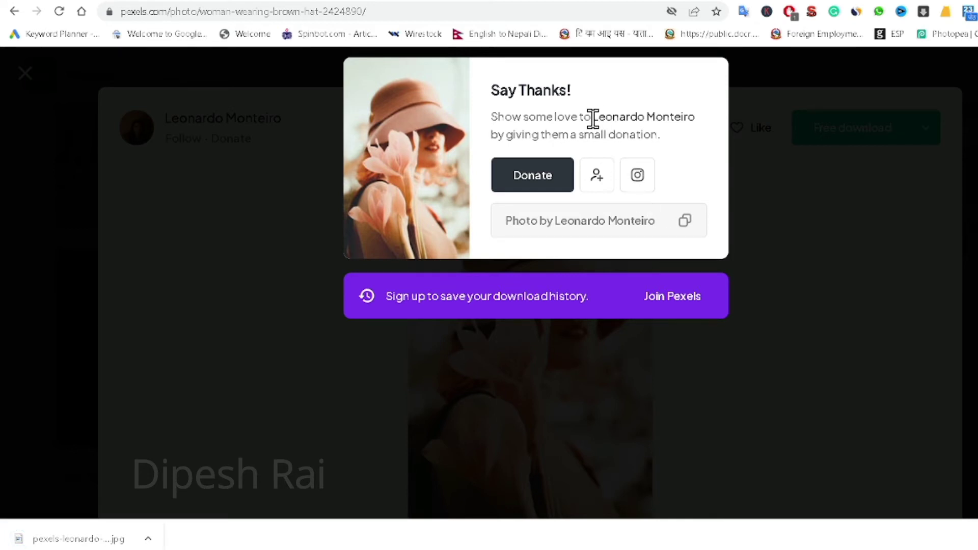
left_click_drag(593, 119, 683, 119)
left_click(631, 150)
- Upload the downloaded brown-hat photo into the Docs drawing
left_click(282, 2)
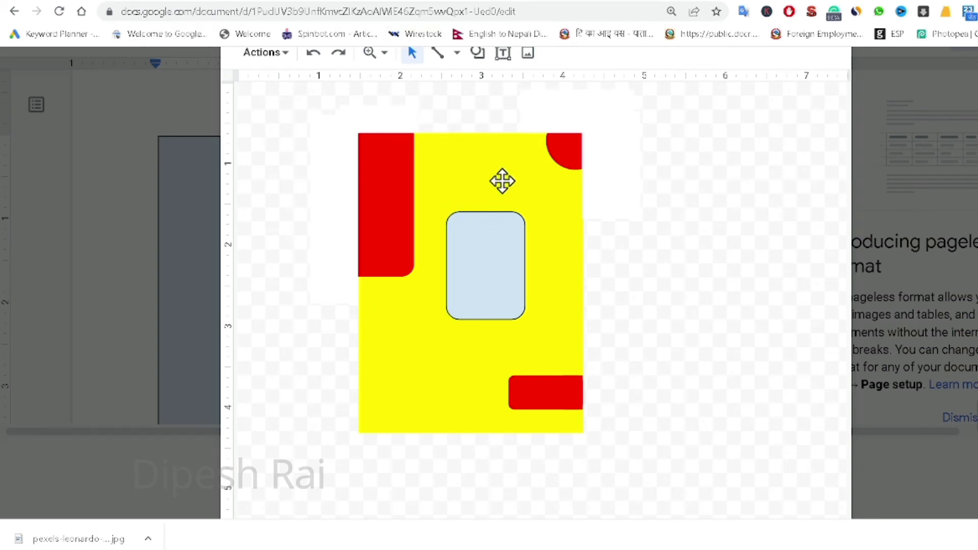
left_click(528, 53)
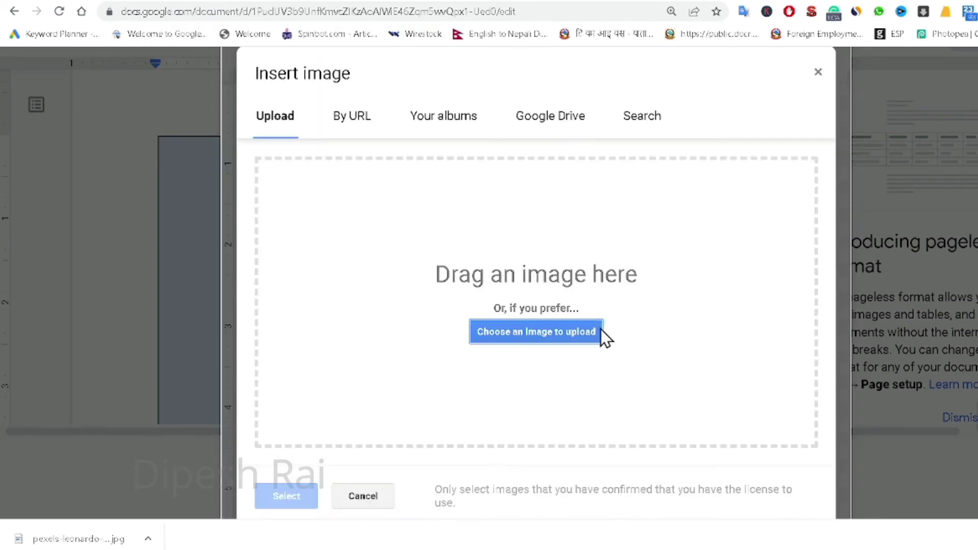
left_click_drag(18, 535, 494, 329)
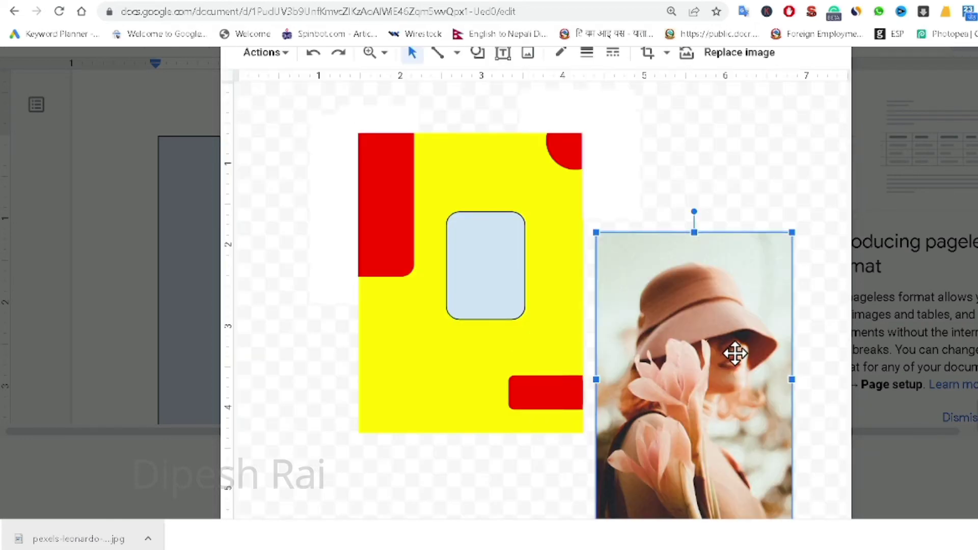
- Shrink the photo and fit it over the light-blue rounded frame on the card
left_click_drag(721, 356, 700, 285)
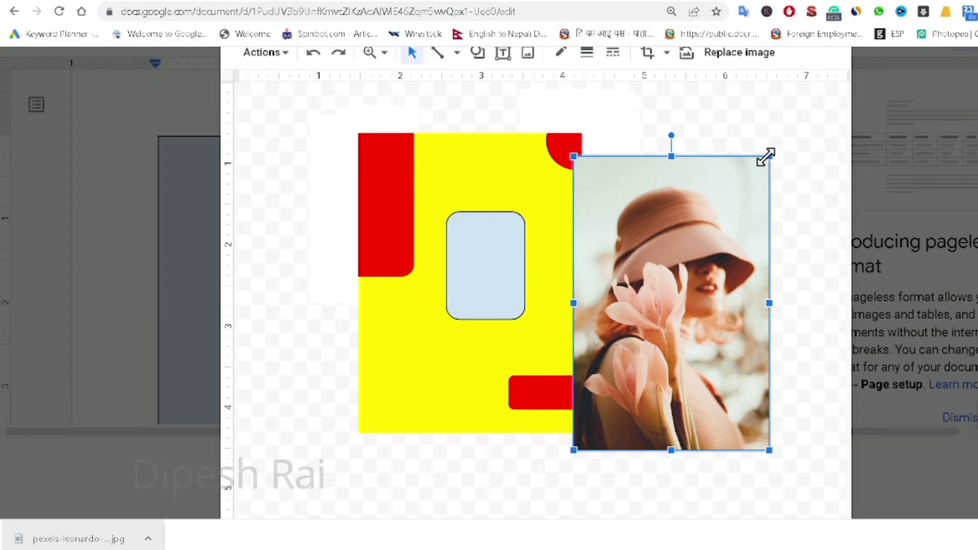
left_click_drag(767, 155, 621, 380)
left_click_drag(607, 418, 488, 270)
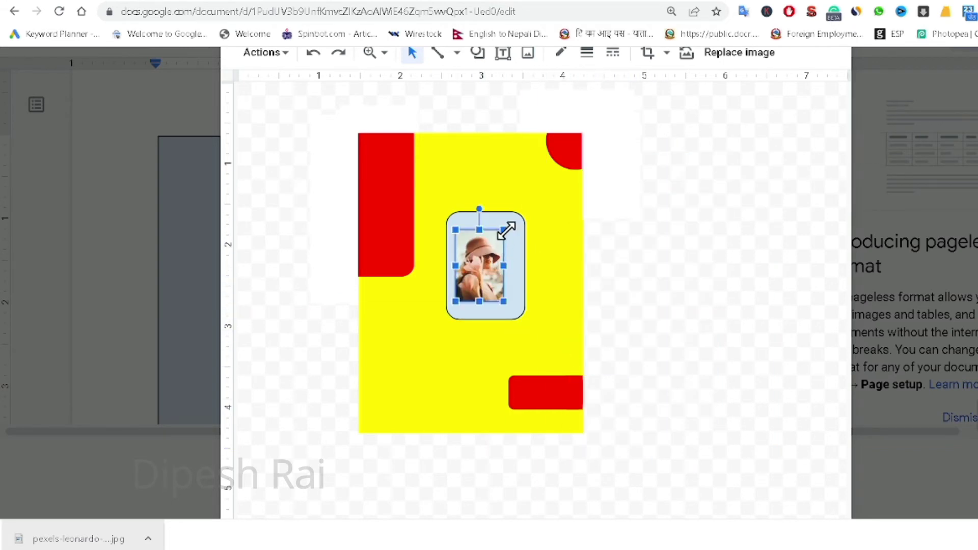
left_click_drag(504, 230, 494, 250)
left_click_drag(524, 209, 504, 231)
- Set the portrait's border weight to 4px and its border colour to red
left_click(660, 251)
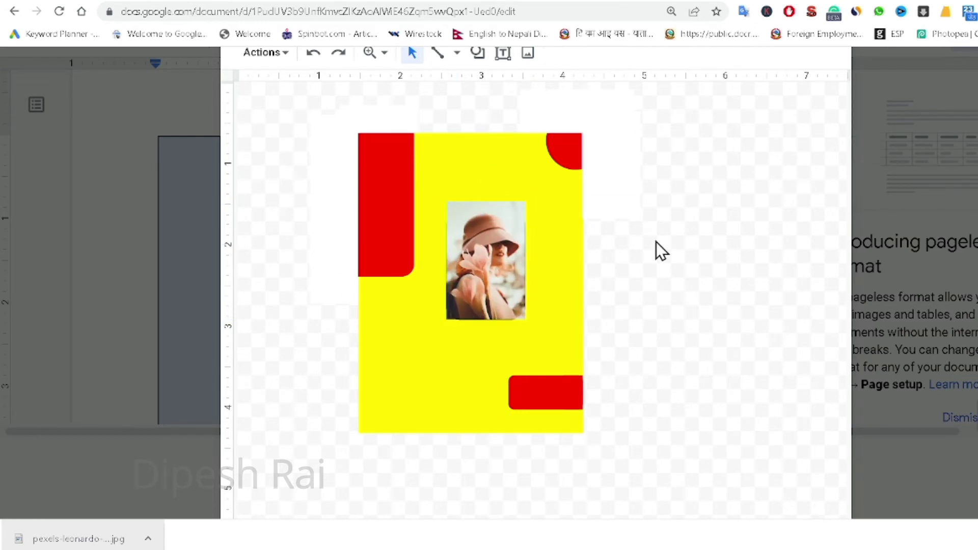
left_click(517, 262)
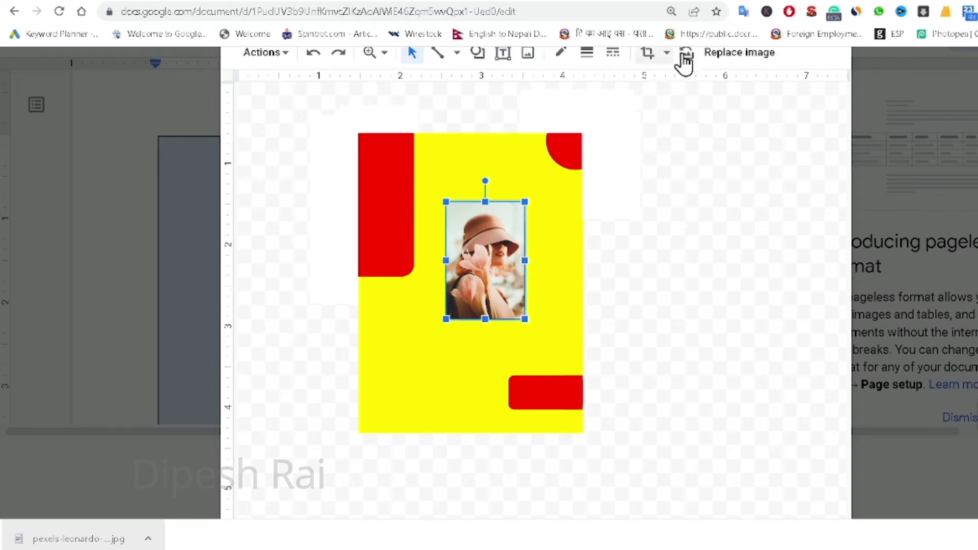
left_click(587, 52)
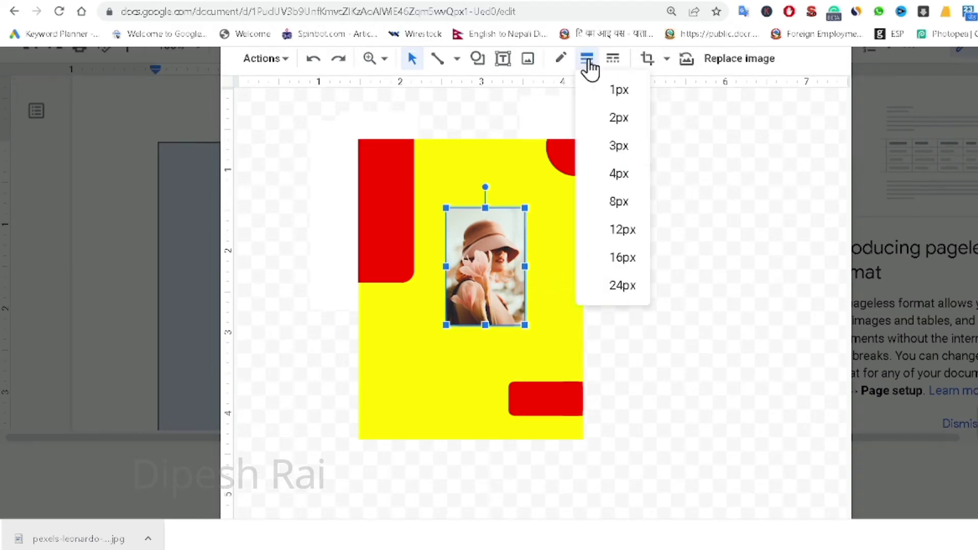
left_click(619, 173)
left_click(561, 58)
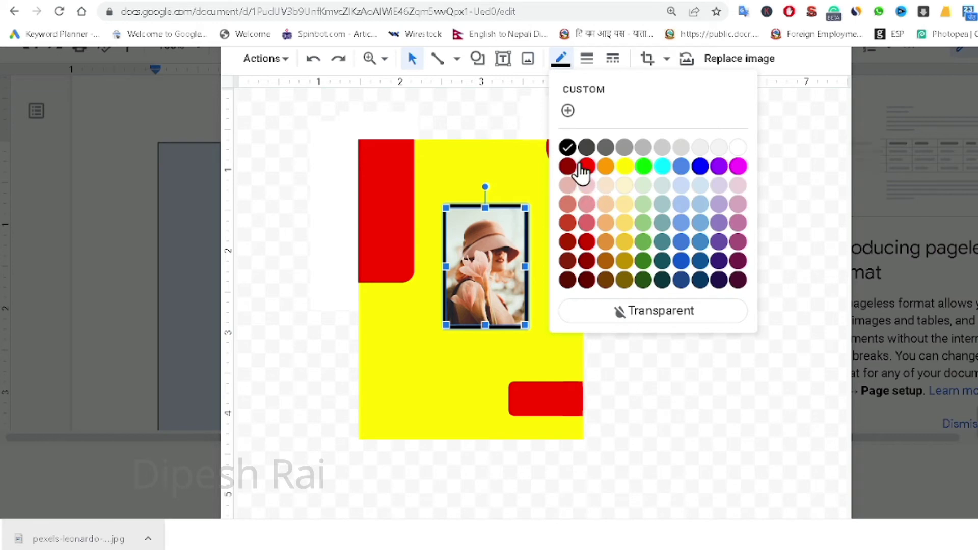
left_click(583, 166)
left_click(680, 253)
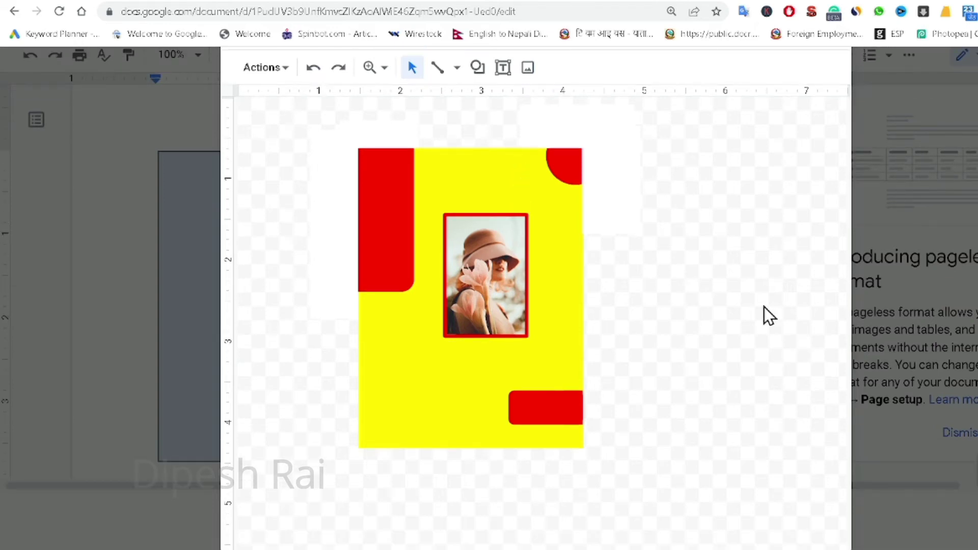
- Upload 'drishya logo' from Desktop > graphic design into the drawing
left_click(528, 67)
left_click(495, 356)
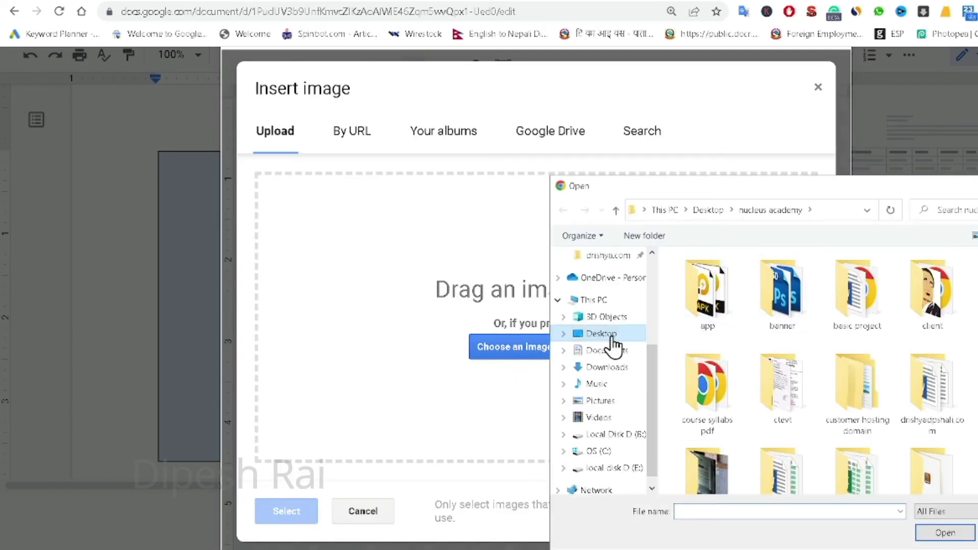
left_click(613, 336)
left_click(816, 346)
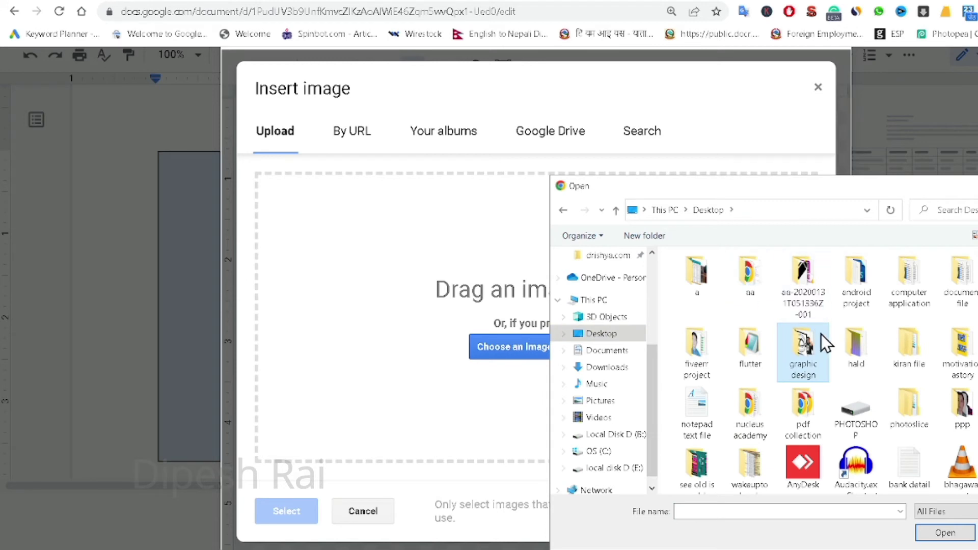
double_click(813, 355)
left_click(871, 381)
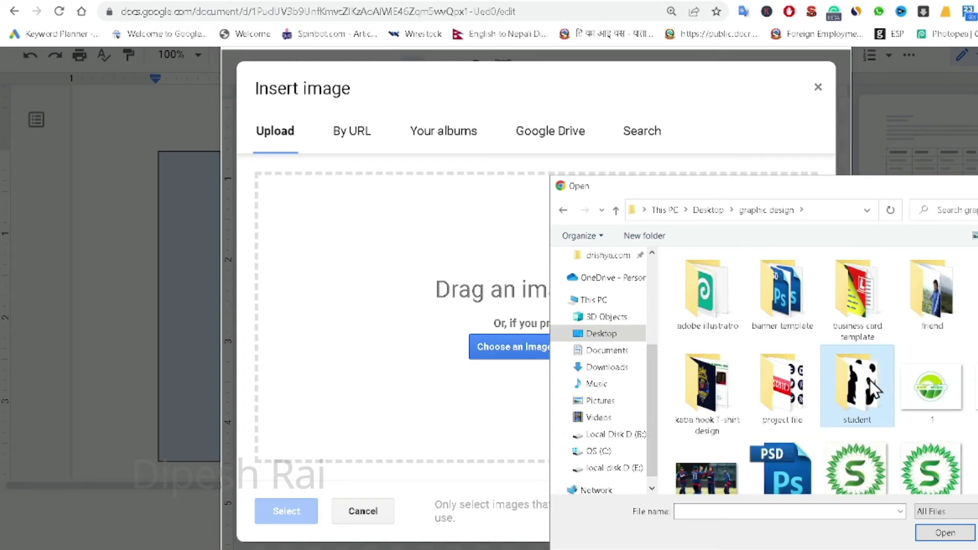
type("logo")
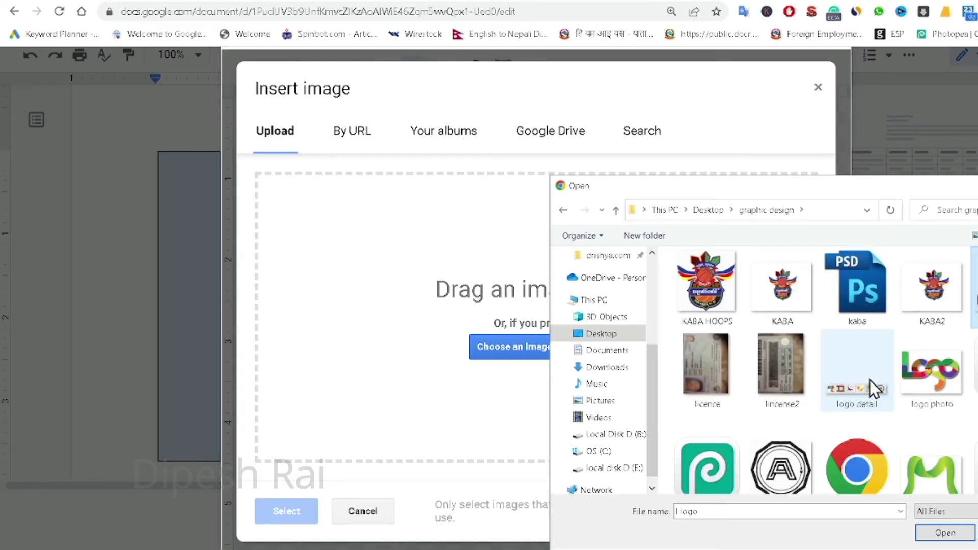
left_click(849, 292)
key("d")
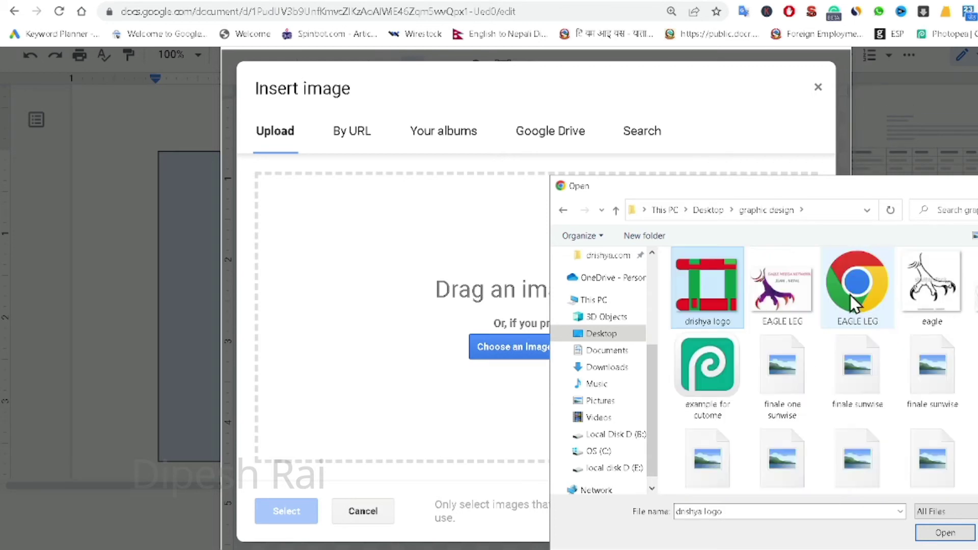
left_click(945, 533)
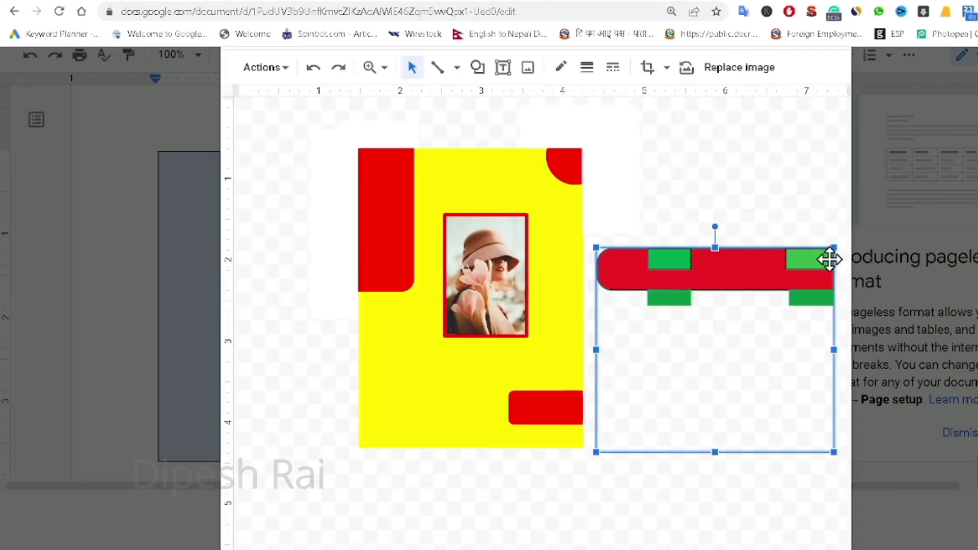
- Shrink the drishya logo and crop it
left_click_drag(824, 250, 468, 220)
double_click(499, 196)
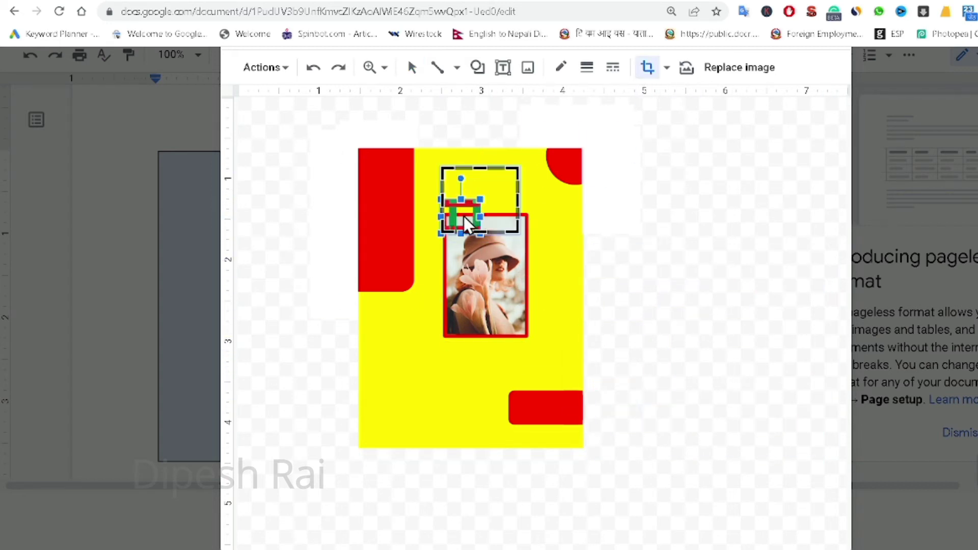
key("Return")
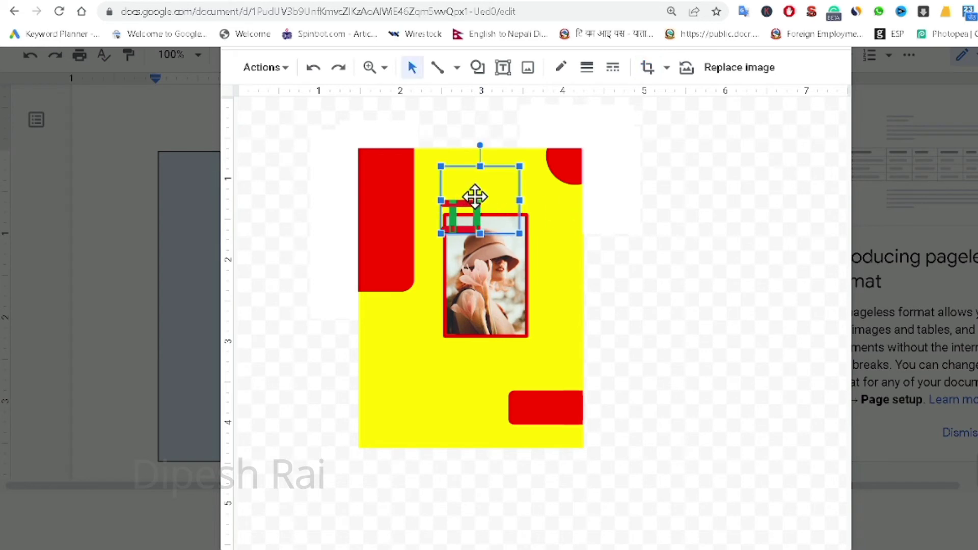
- Move the small logo above the photo at the card's top centre
left_click(475, 197)
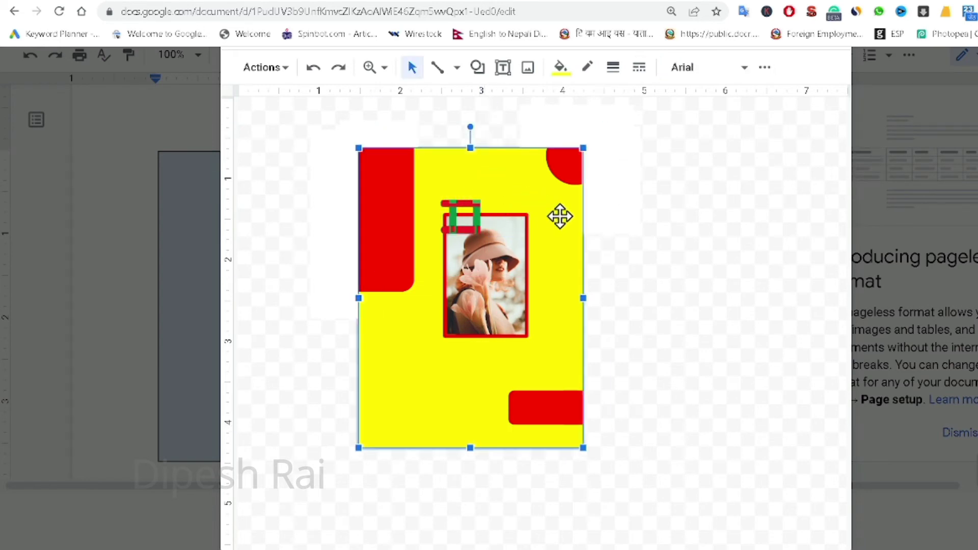
left_click(466, 207)
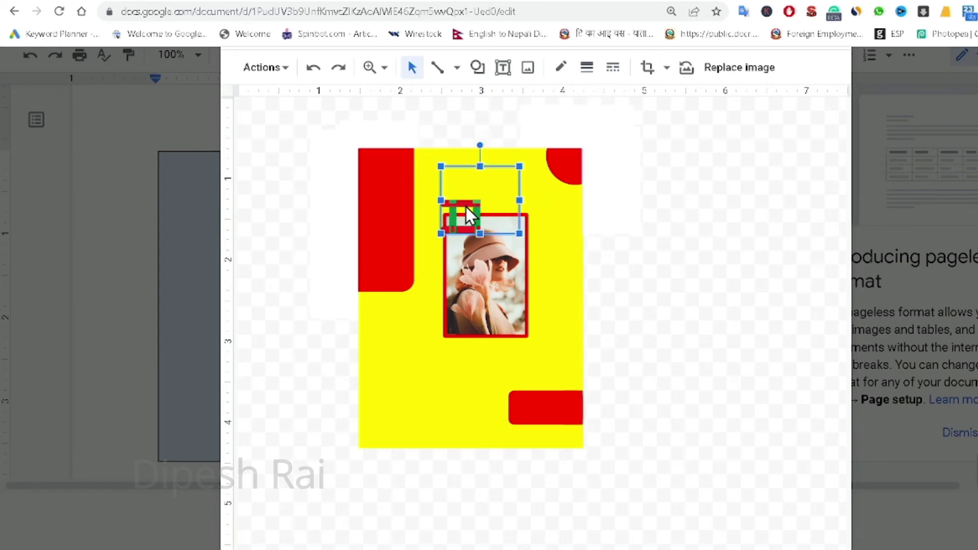
left_click_drag(467, 206, 488, 174)
left_click(649, 197)
left_click(529, 194)
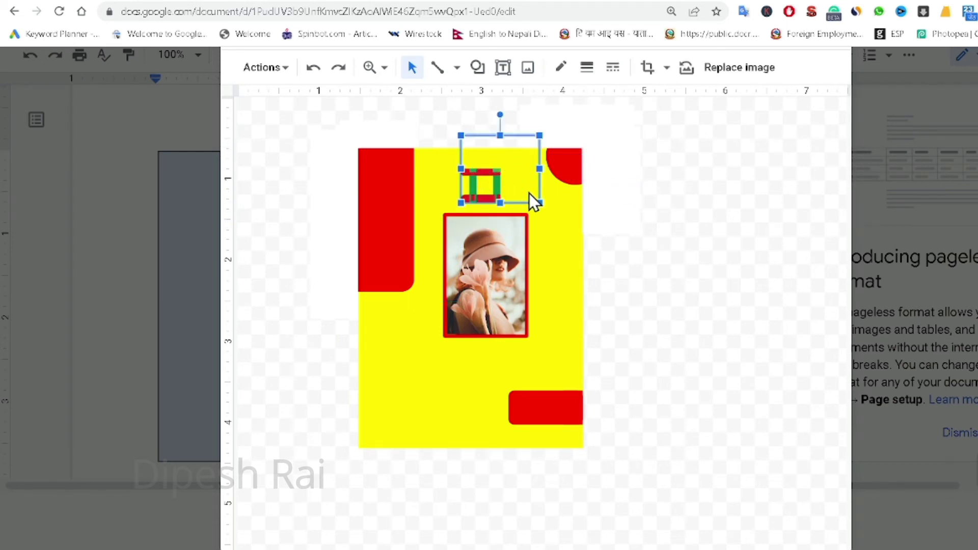
left_click(689, 221)
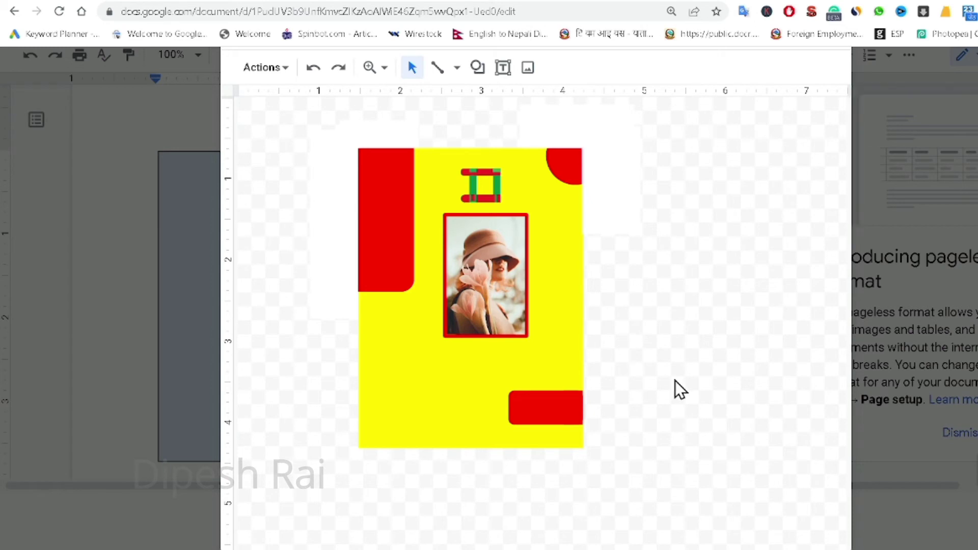
key("ctrl+minus")
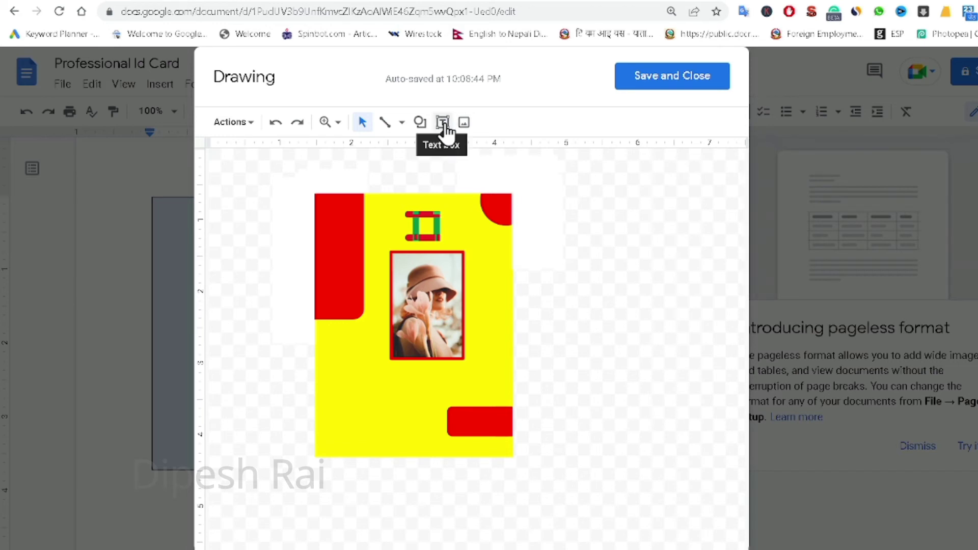
- Add a text box below the photo containing the cardholder's name
left_click(443, 125)
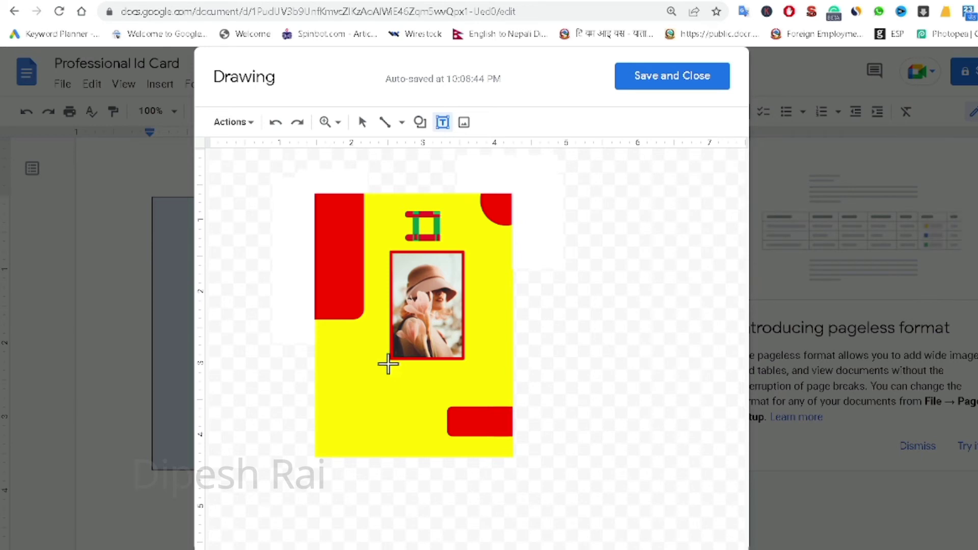
left_click_drag(388, 364, 465, 381)
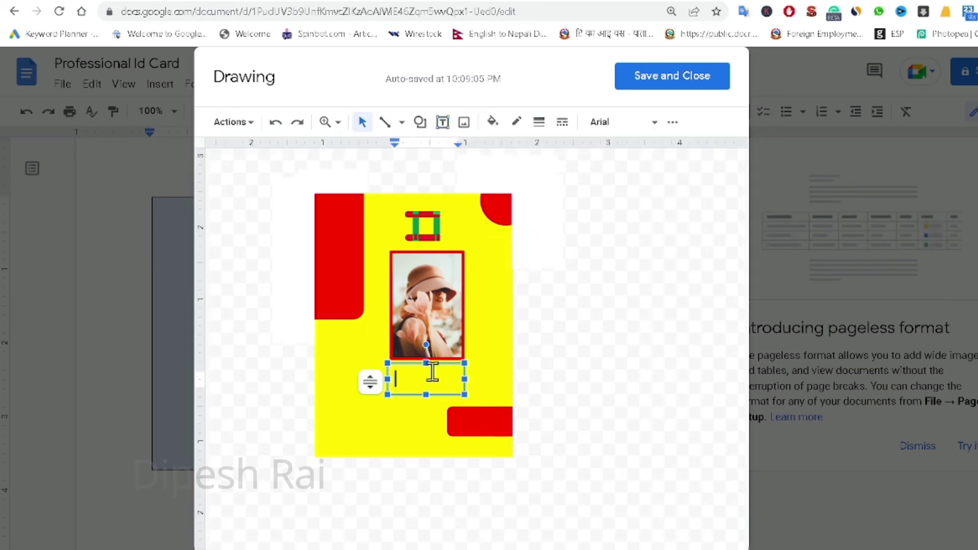
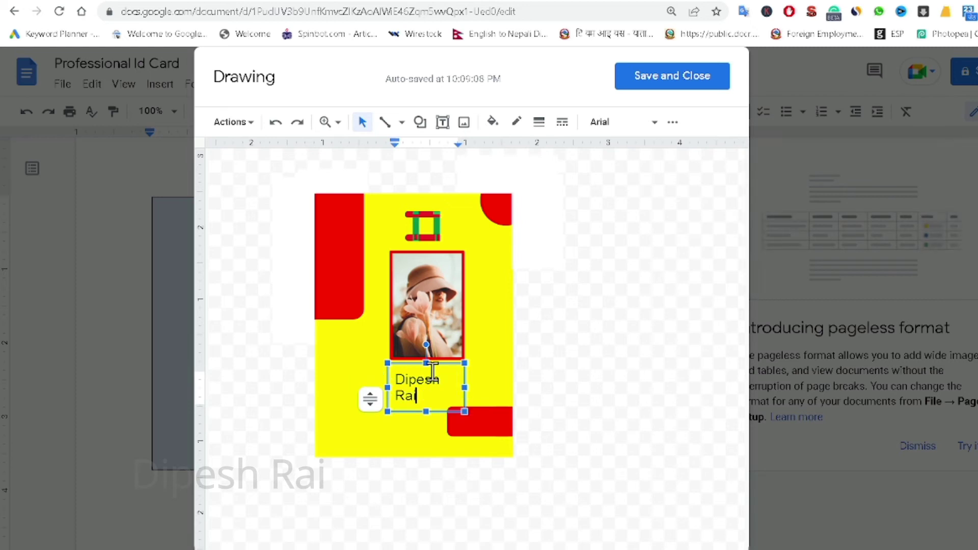
- Set the name in Impact at size 15 and widen its box to one line
key("ctrl+a")
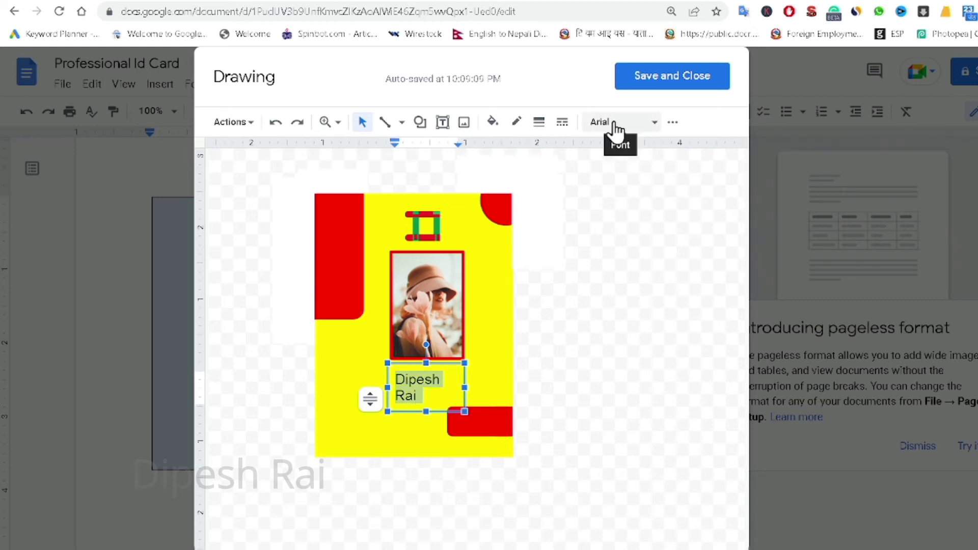
left_click(614, 125)
left_click(558, 239)
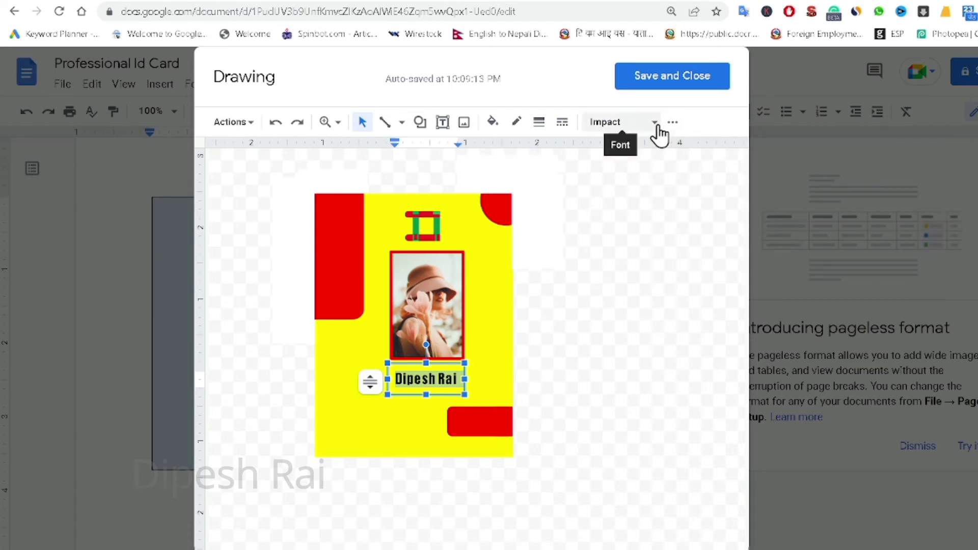
left_click(673, 122)
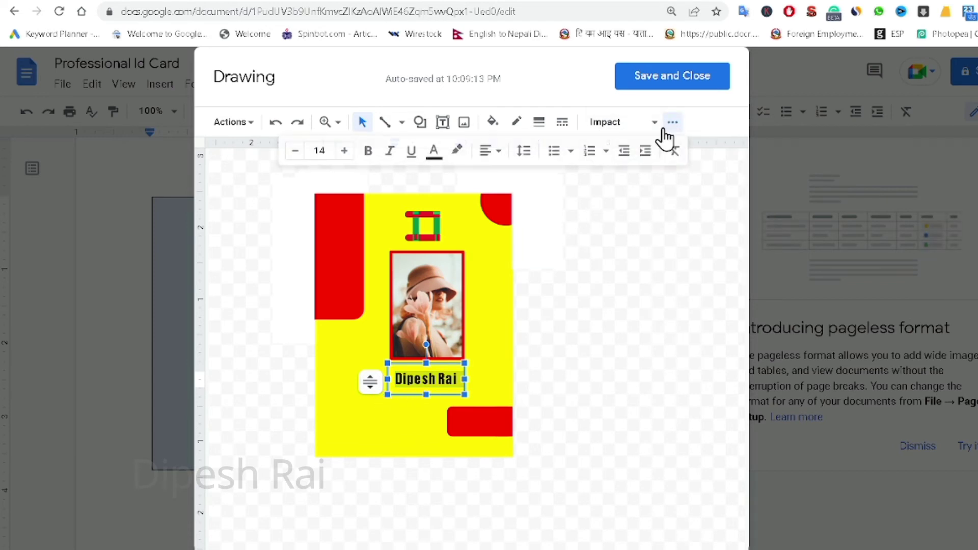
left_click(344, 150)
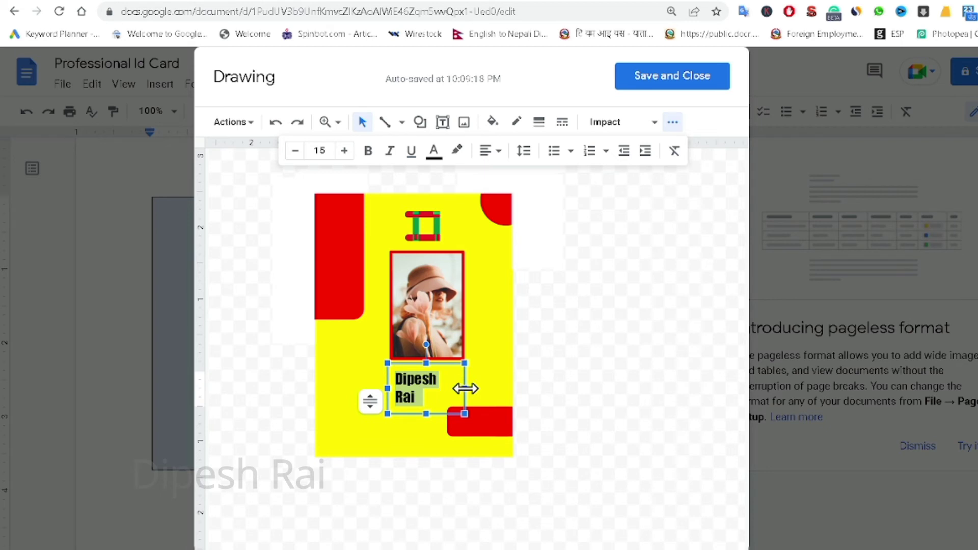
left_click_drag(466, 389, 474, 388)
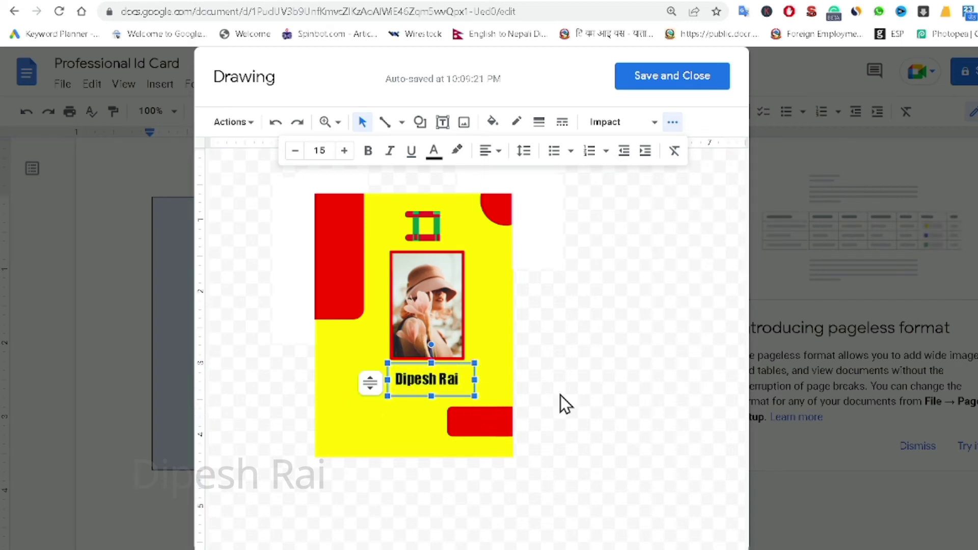
left_click(609, 390)
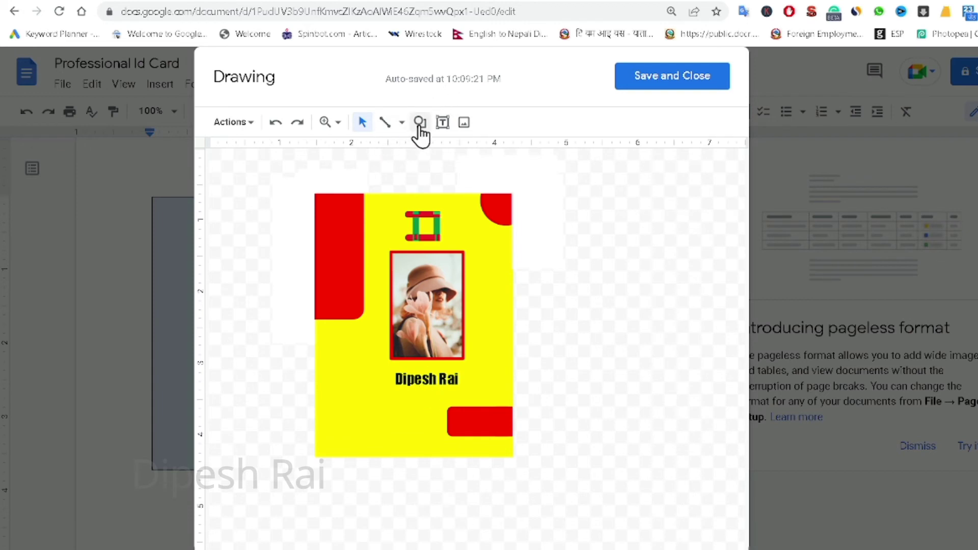
left_click(443, 123)
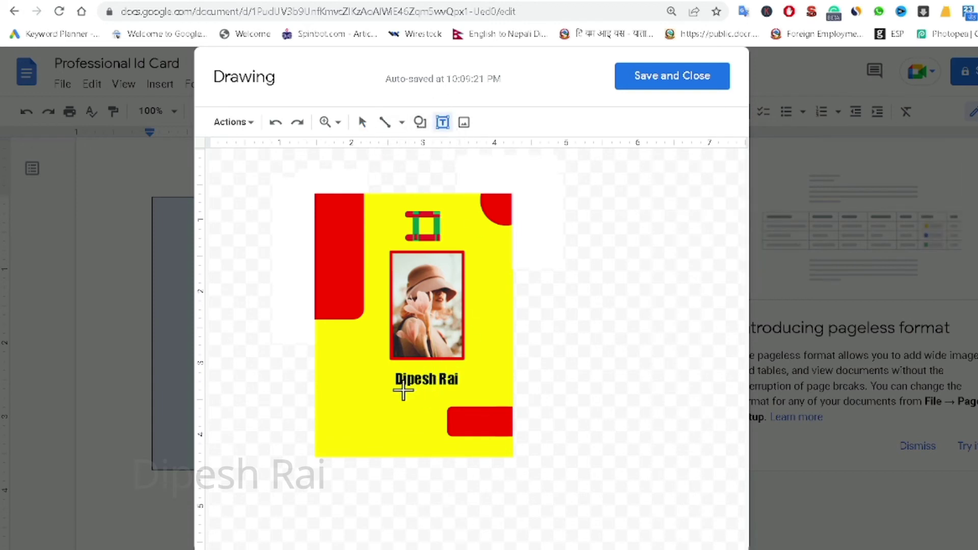
- Add a 'Job Position' text box below the name in Impact font
left_click_drag(401, 387, 448, 401)
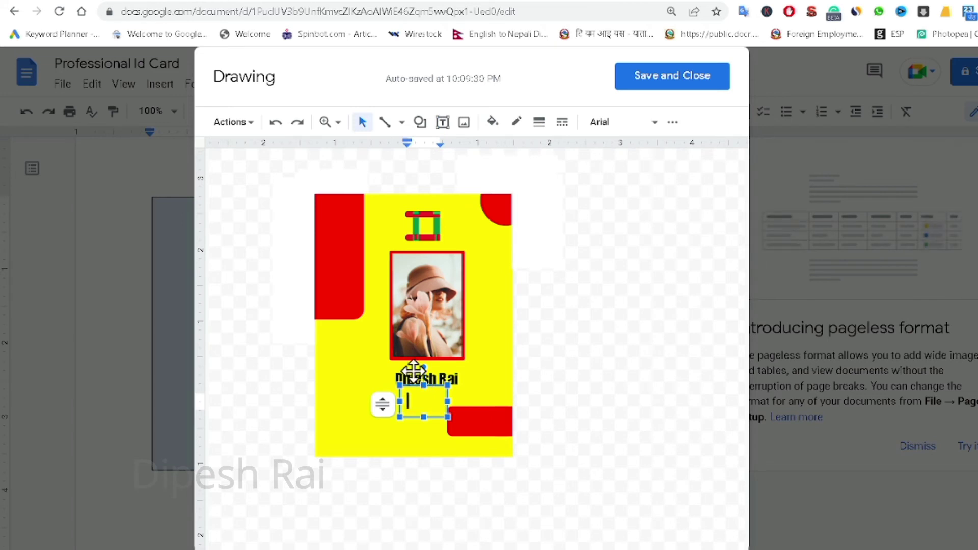
type("job")
key("BackSpace")
type("Position")
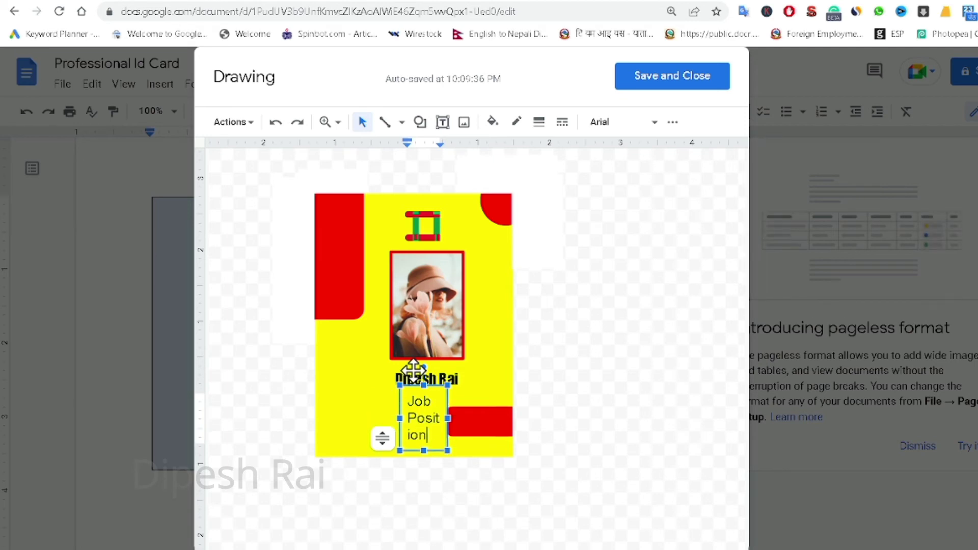
key("ctrl+a")
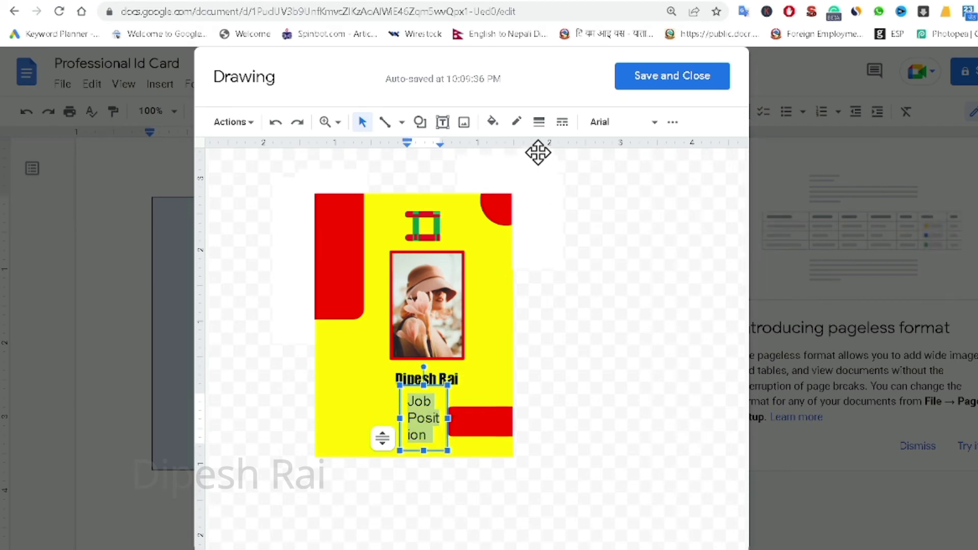
left_click(599, 124)
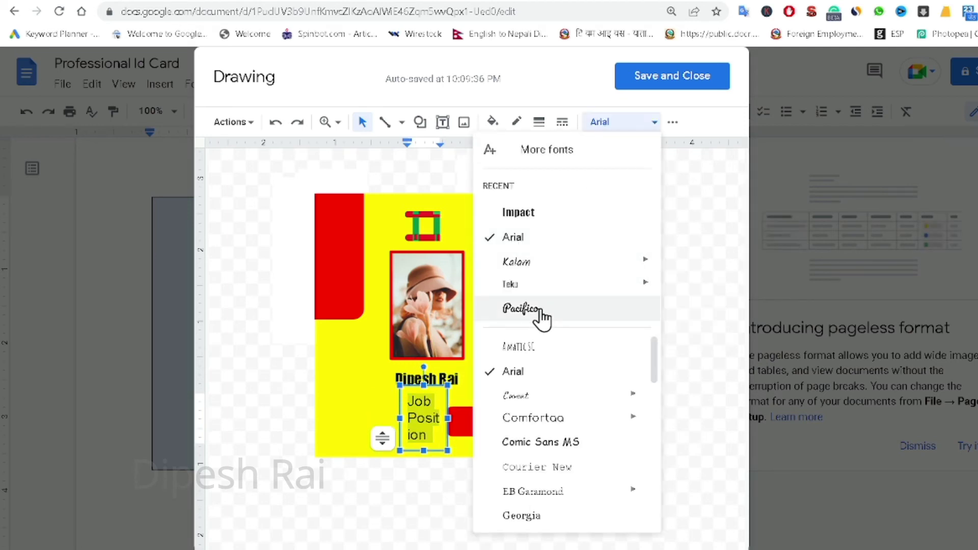
left_click(535, 213)
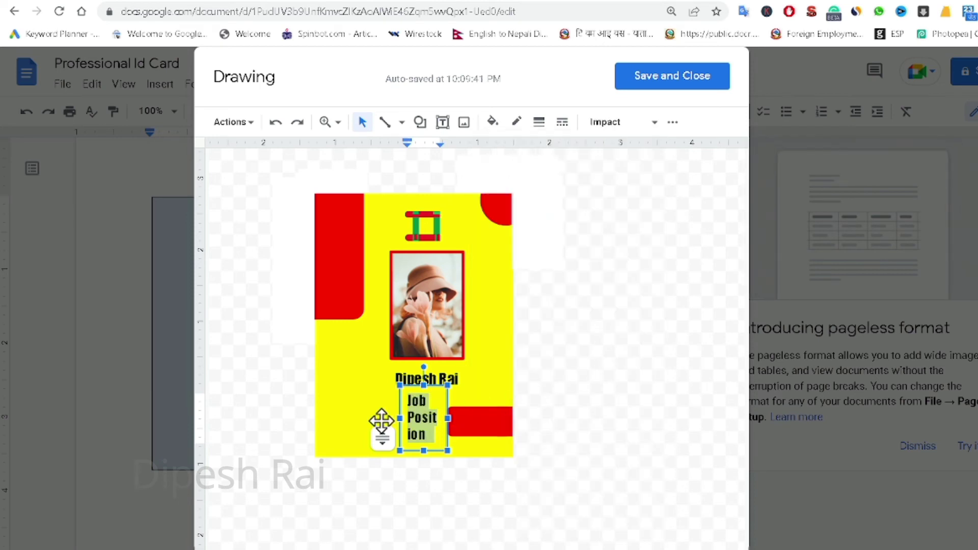
- Widen the Job Position box, reduce it to size 7, and centre it under the name
left_click_drag(400, 418, 356, 416)
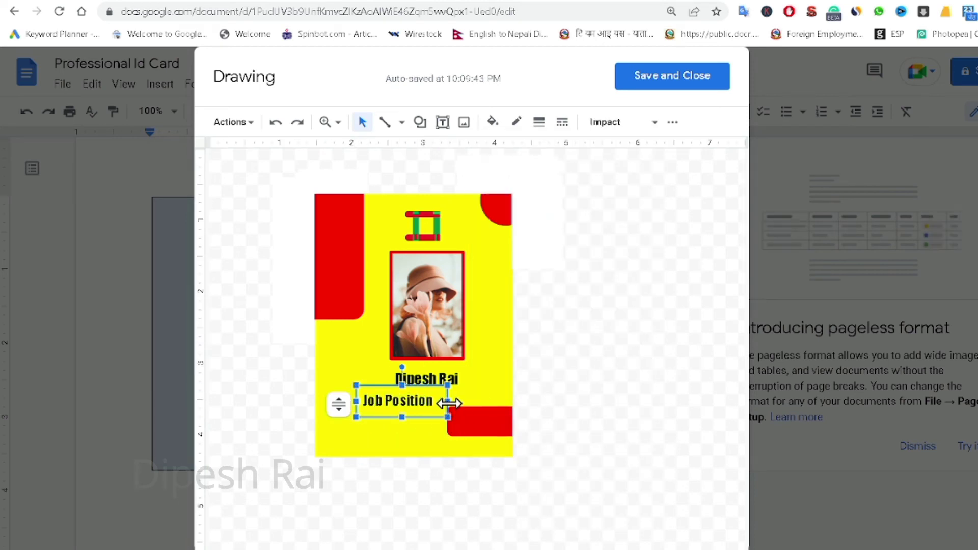
left_click(426, 401)
key("ctrl+a")
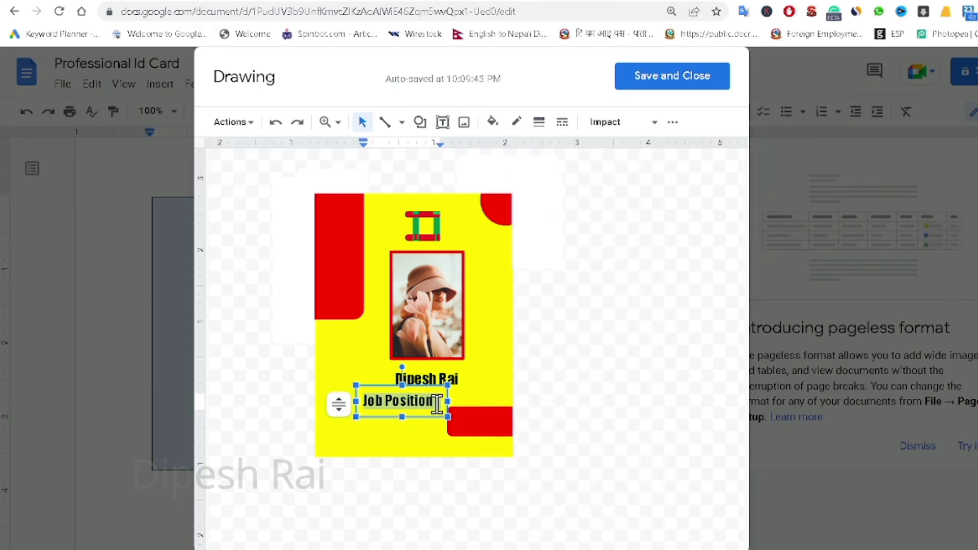
left_click(672, 123)
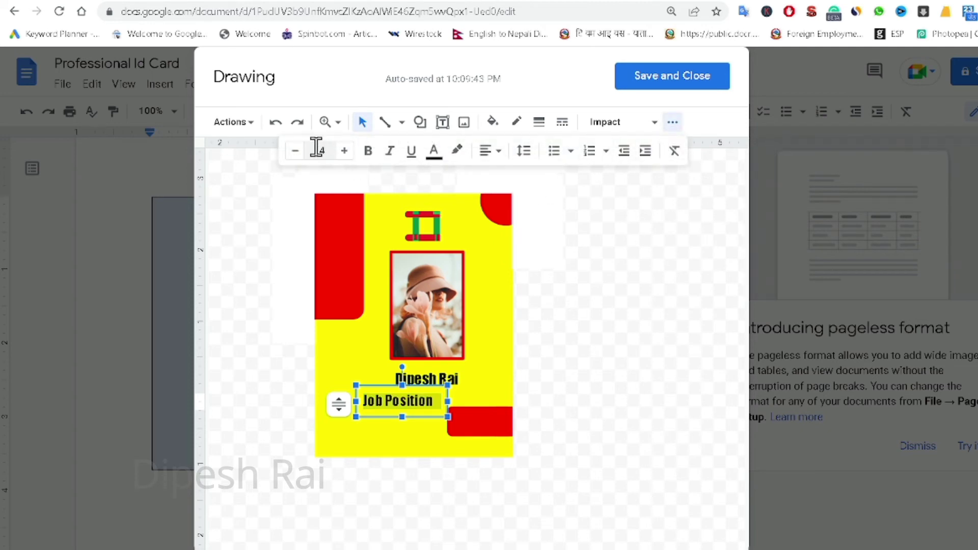
left_click(295, 151)
left_click(294, 151)
left_click(294, 151)
left_click(294, 151)
left_click(294, 151)
left_click(294, 151)
left_click(294, 151)
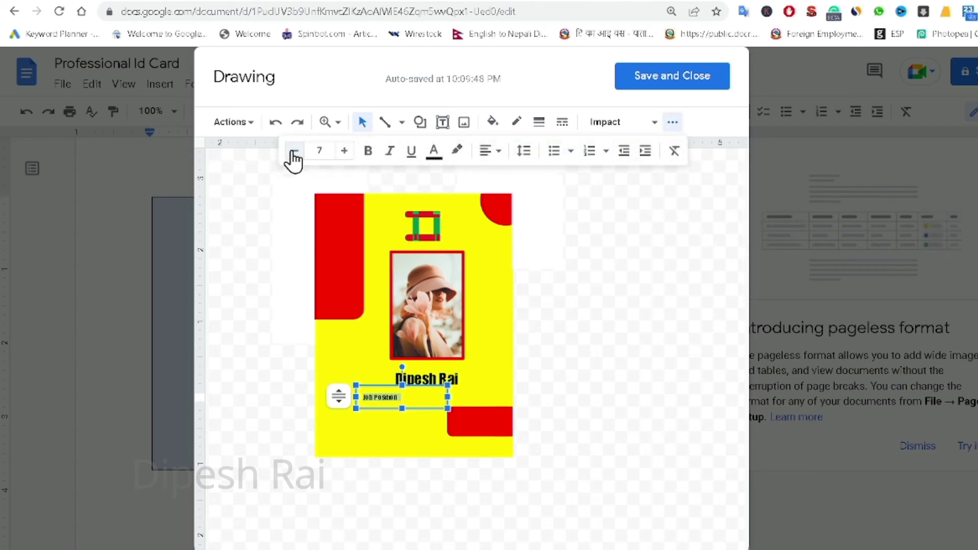
left_click_drag(443, 399, 473, 378)
left_click(608, 388)
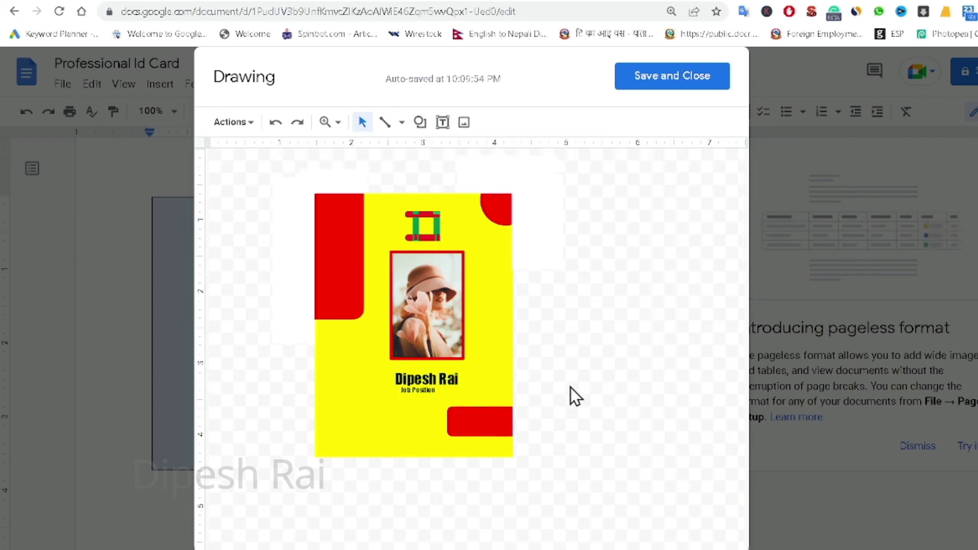
- Move the name box slightly higher, restoring Job Position with undo and redo
left_click(455, 373)
left_click_drag(453, 376, 462, 358)
left_click(432, 395)
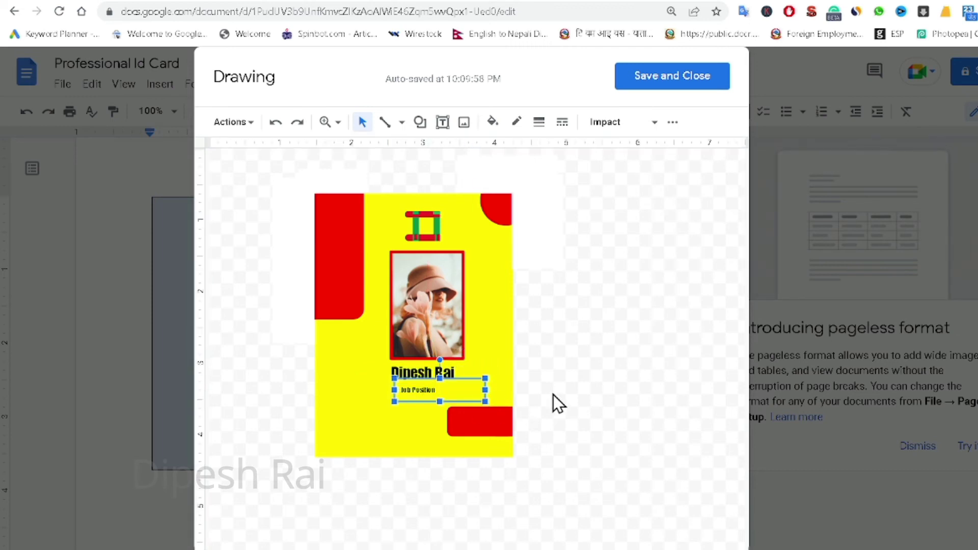
key("ctrl+z")
key("ctrl+z")
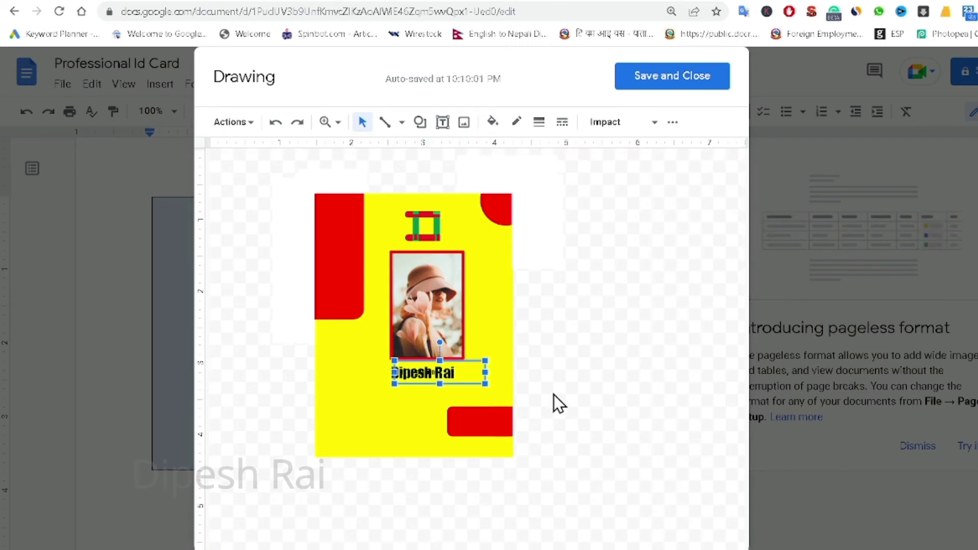
key("ctrl+y")
key("ctrl+y")
left_click(561, 371)
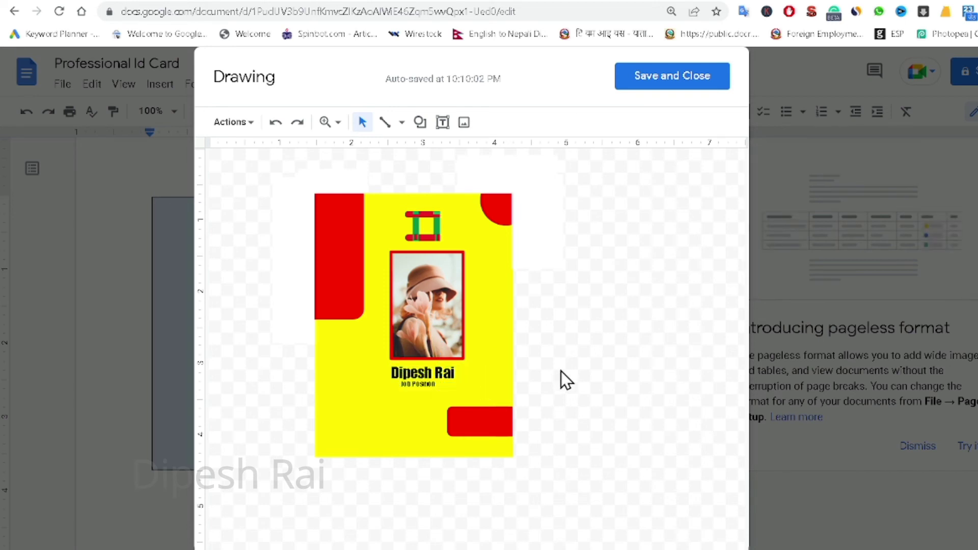
- Check the Job Position text colour palette, leaving the text black
left_click(415, 389)
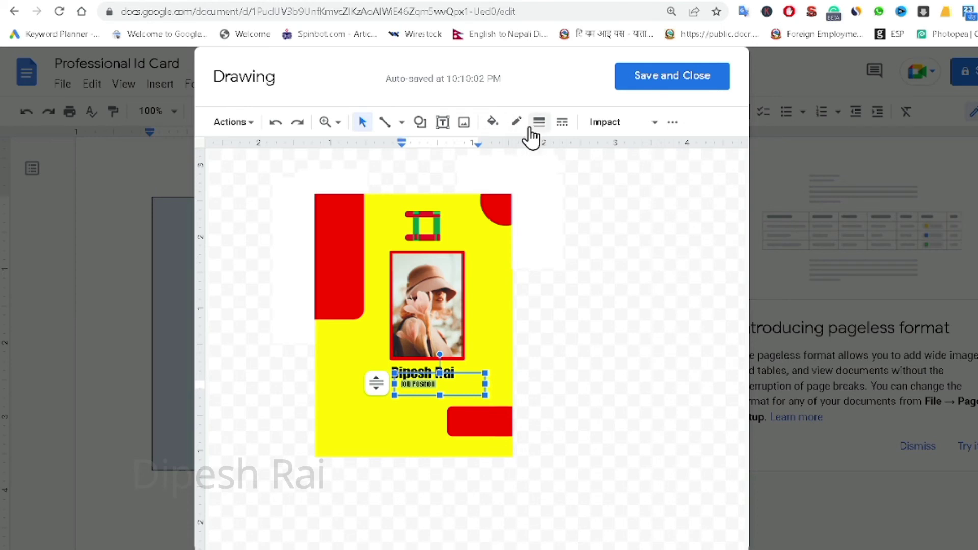
left_click(672, 124)
left_click(433, 150)
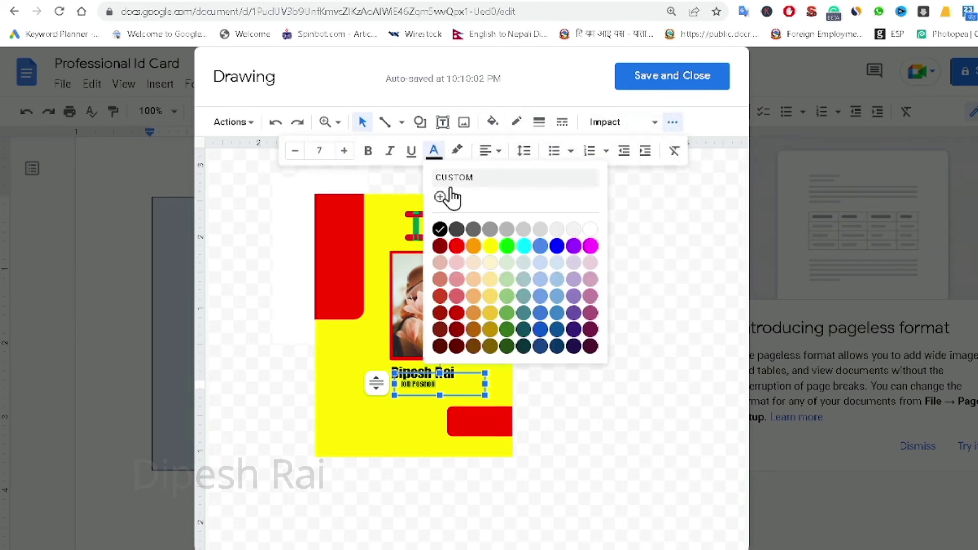
left_click(443, 228)
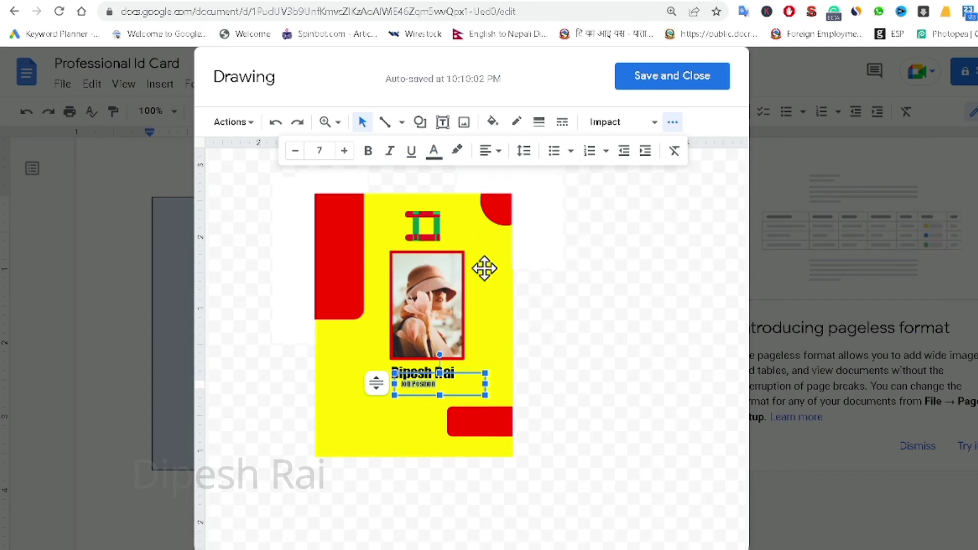
left_click(586, 368)
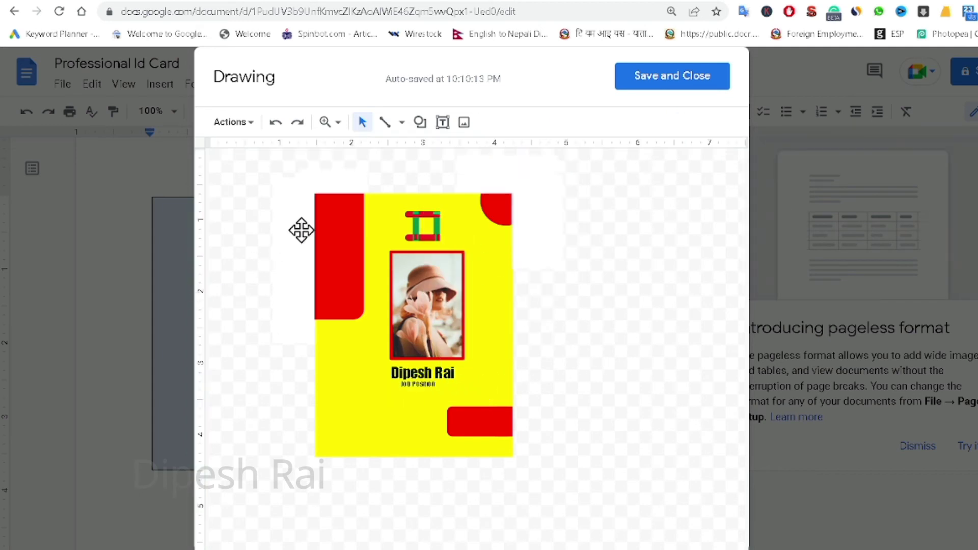
- Add a text box near the card's bottom with an 'ID :' line and a sample number
left_click(442, 123)
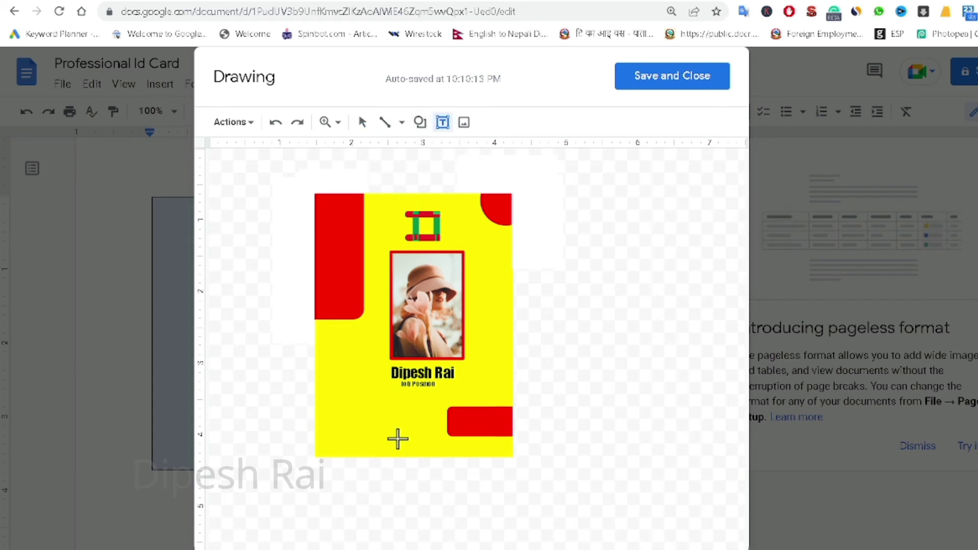
left_click_drag(380, 397, 442, 426)
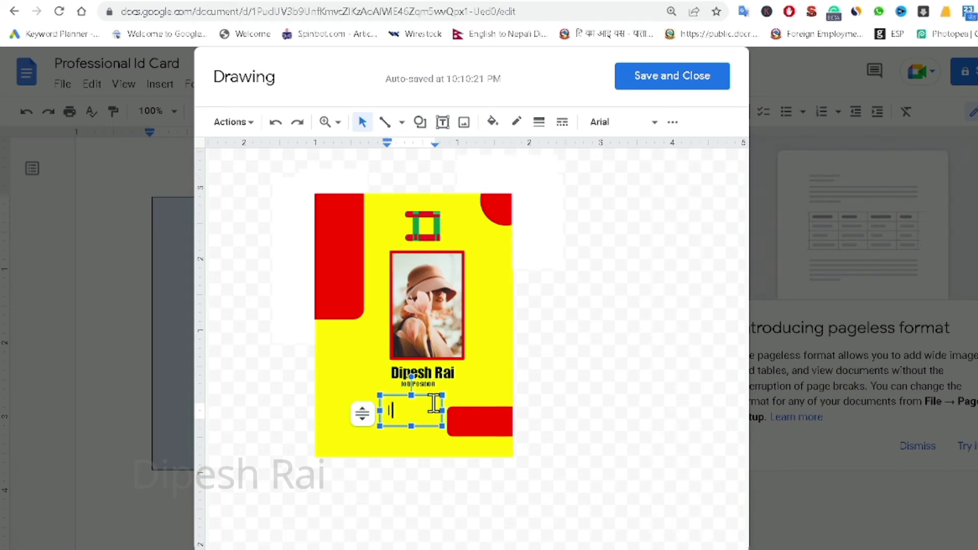
type("ID ")
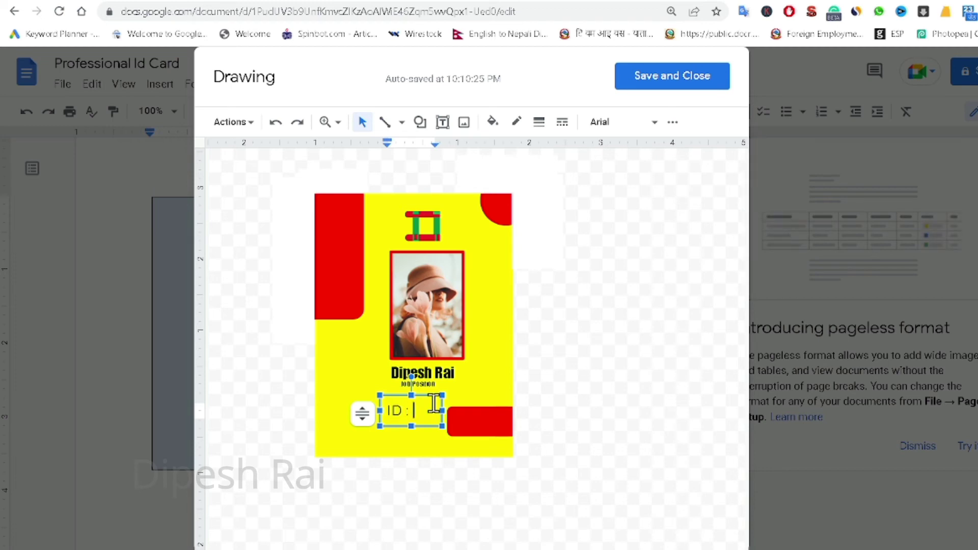
type(": 123")
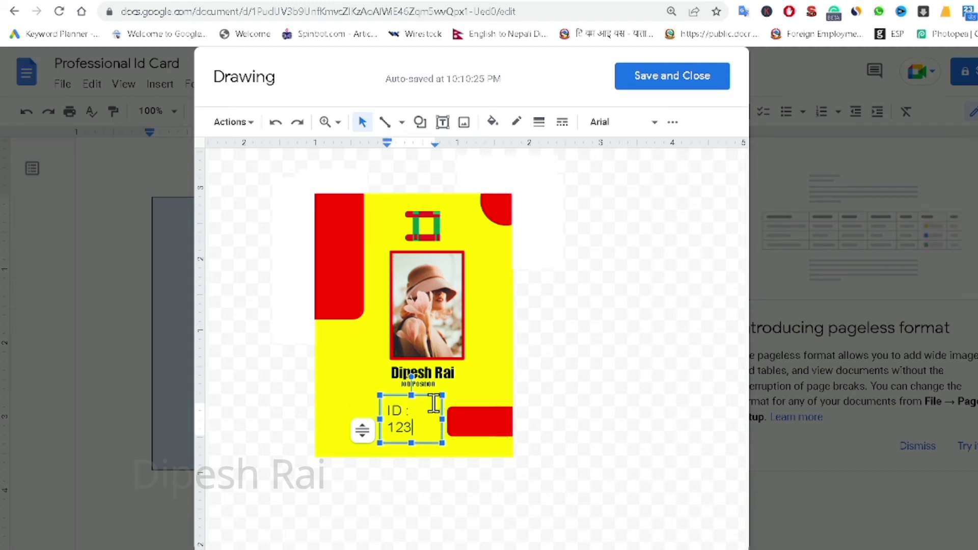
type("456")
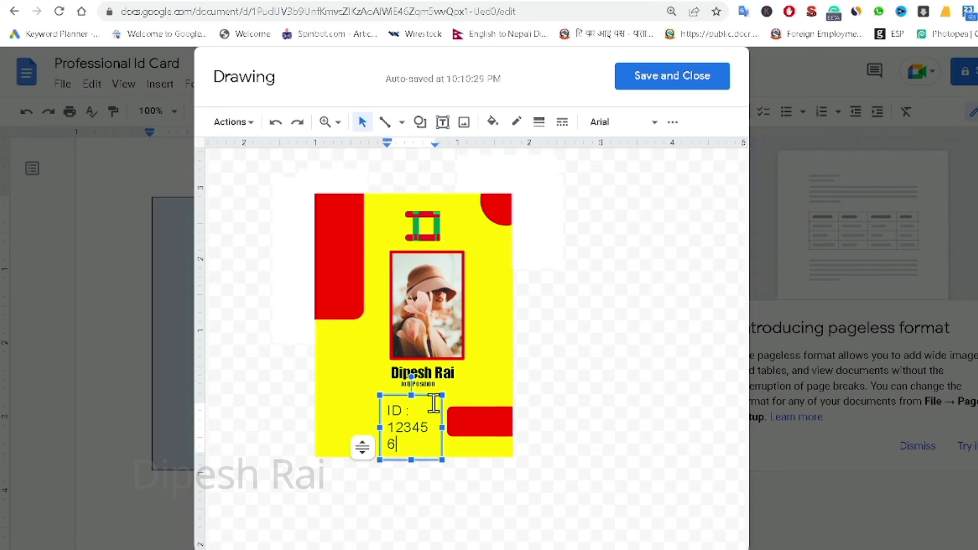
- Set the ID text to Impact at size 8 and nudge it under Job Position
key("ctrl+a")
left_click(674, 125)
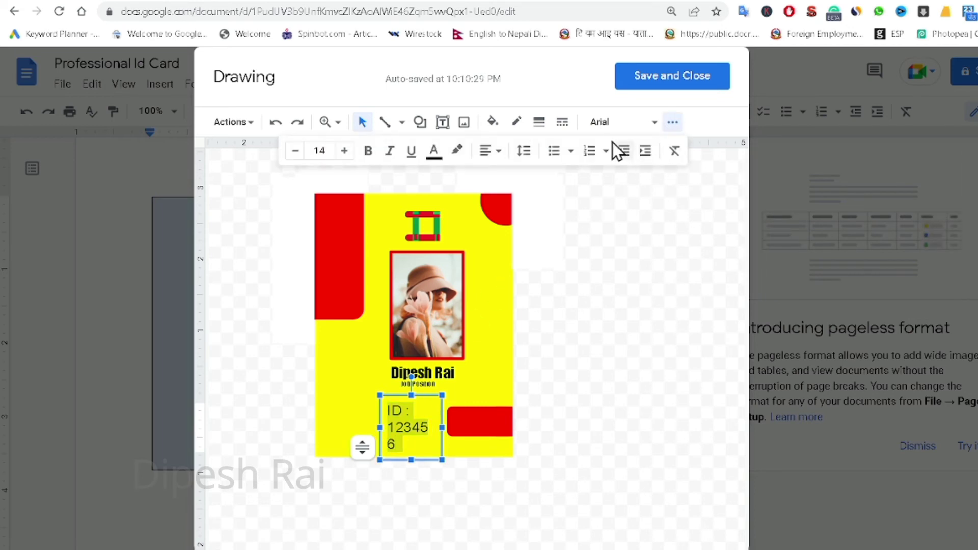
left_click(618, 127)
left_click(535, 214)
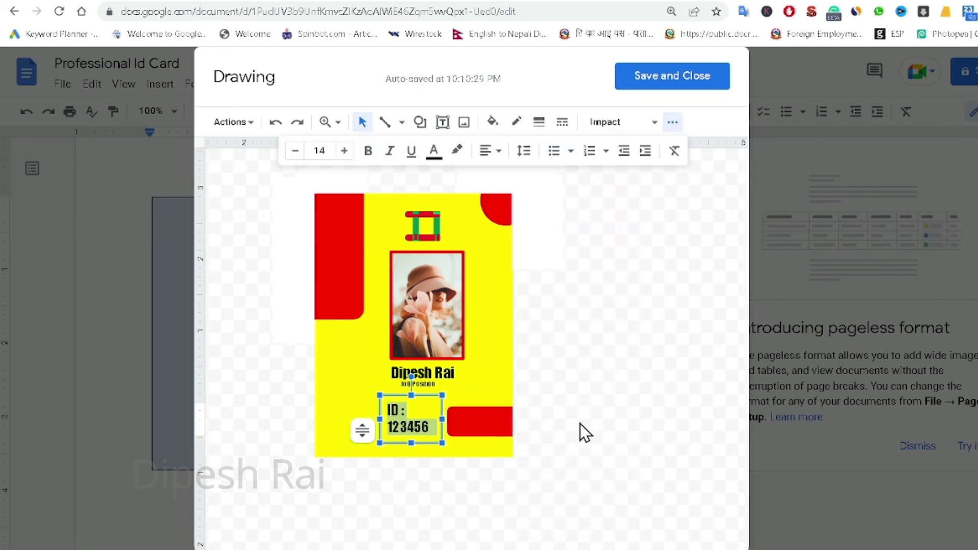
left_click(294, 151)
left_click(295, 151)
left_click(294, 150)
left_click(295, 151)
left_click(294, 151)
left_click(295, 151)
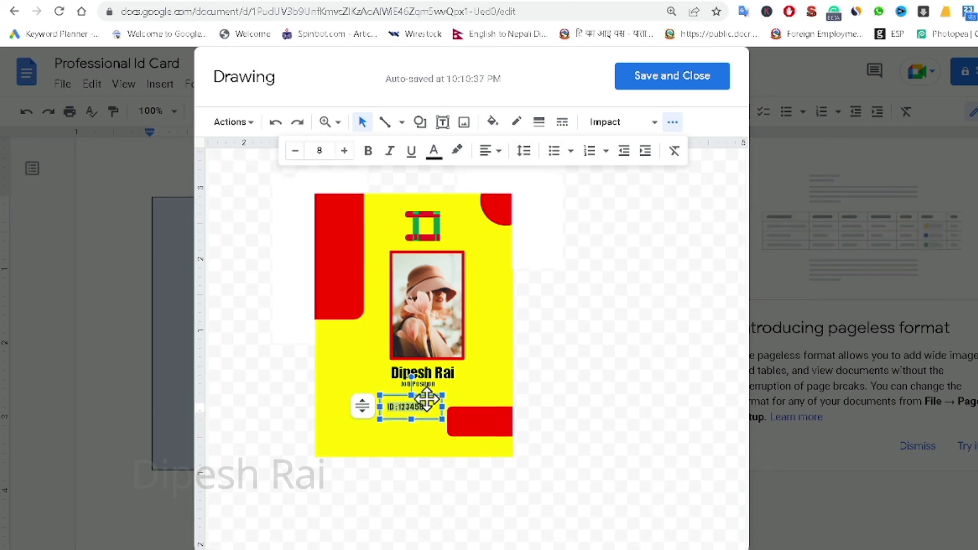
left_click_drag(426, 397, 444, 396)
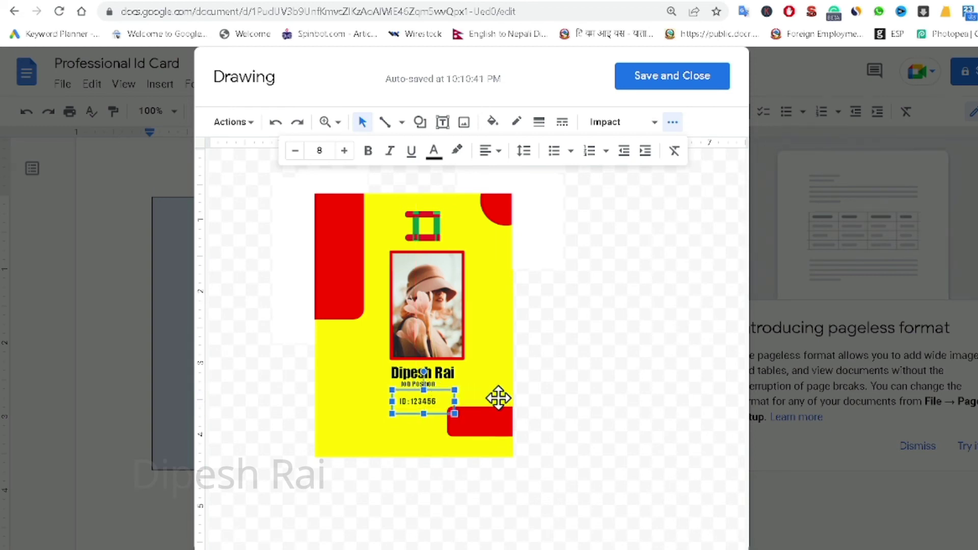
left_click(466, 419)
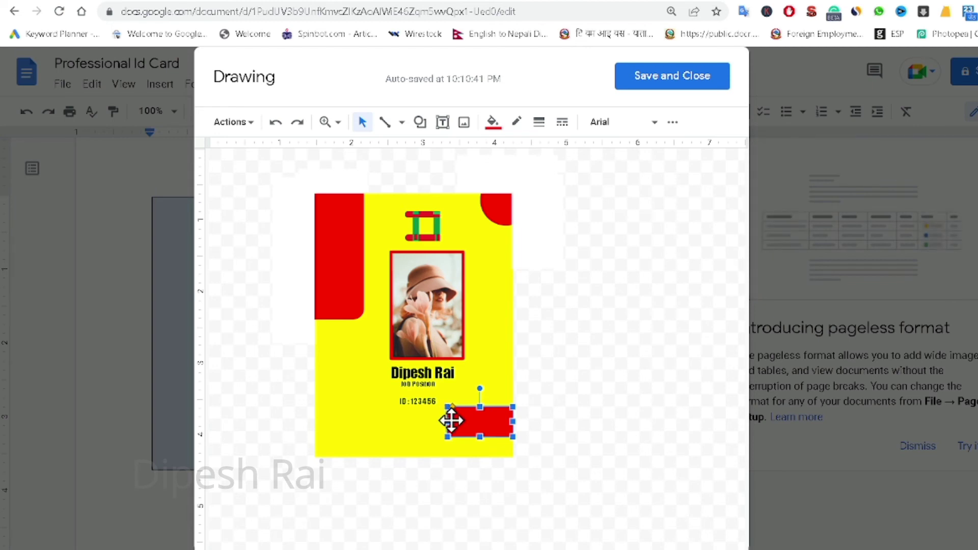
- Narrow the lower-right red bar from its left edge so it clears the ID line
left_click_drag(447, 420, 466, 421)
left_click(542, 442)
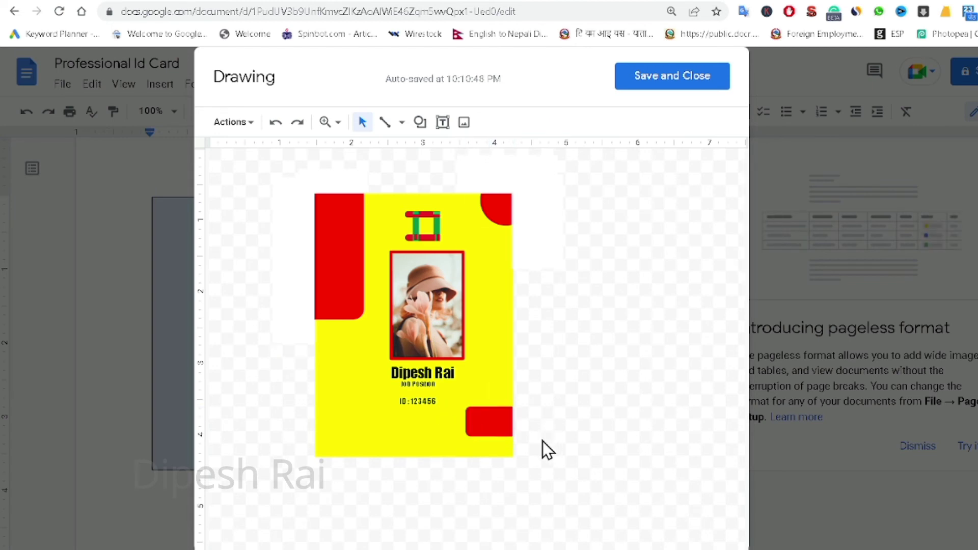
left_click(423, 402)
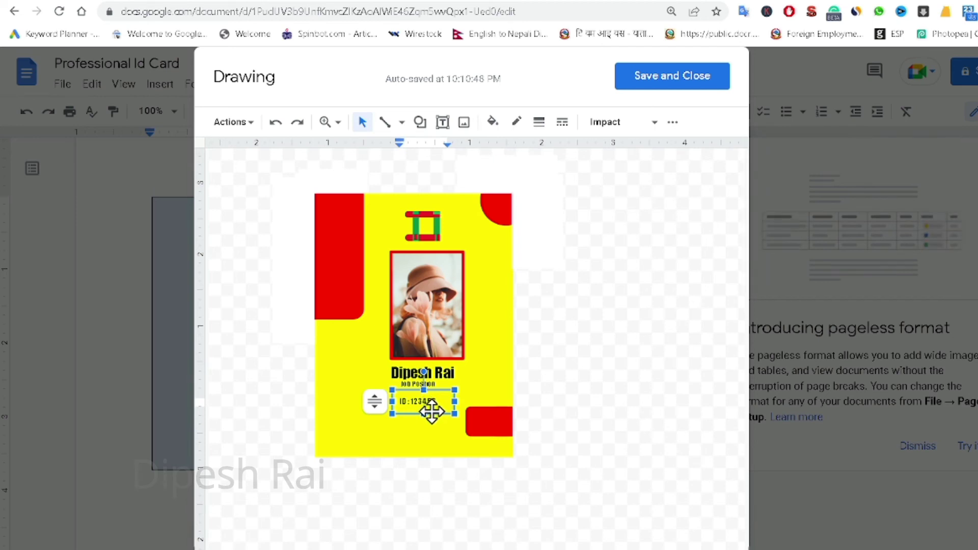
left_click(443, 122)
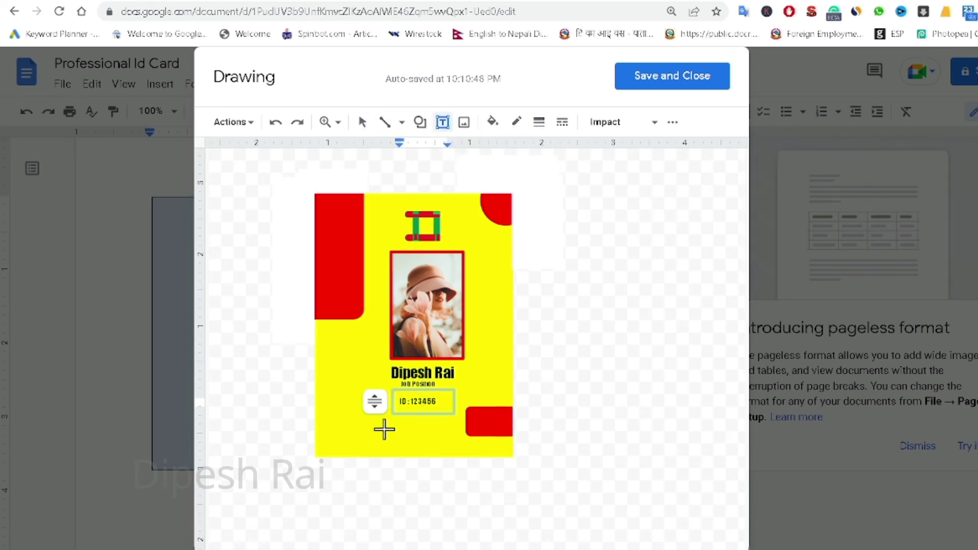
- Add a 'Join Date : MM/DD/YY' text box below the ID, set in Impact at size 10
left_click_drag(380, 418, 457, 449)
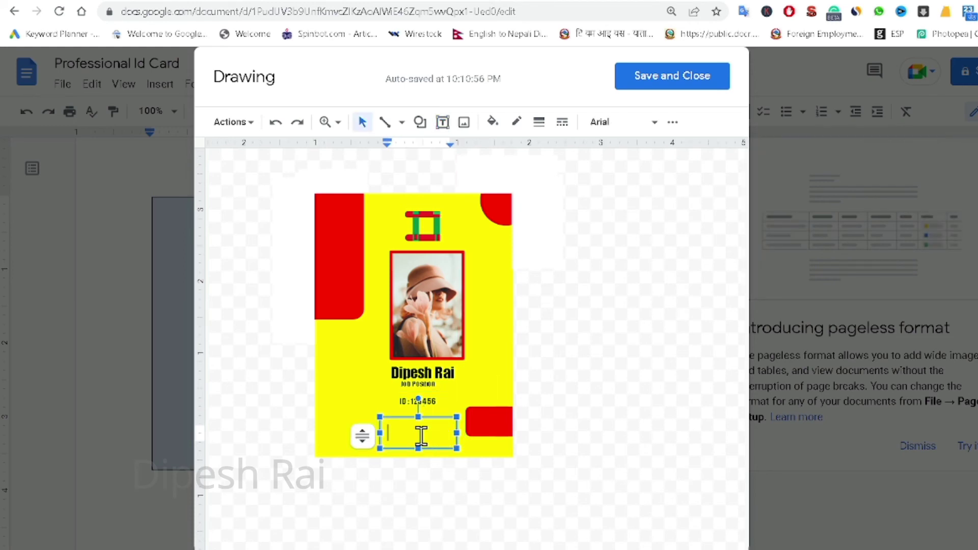
type("Join Da")
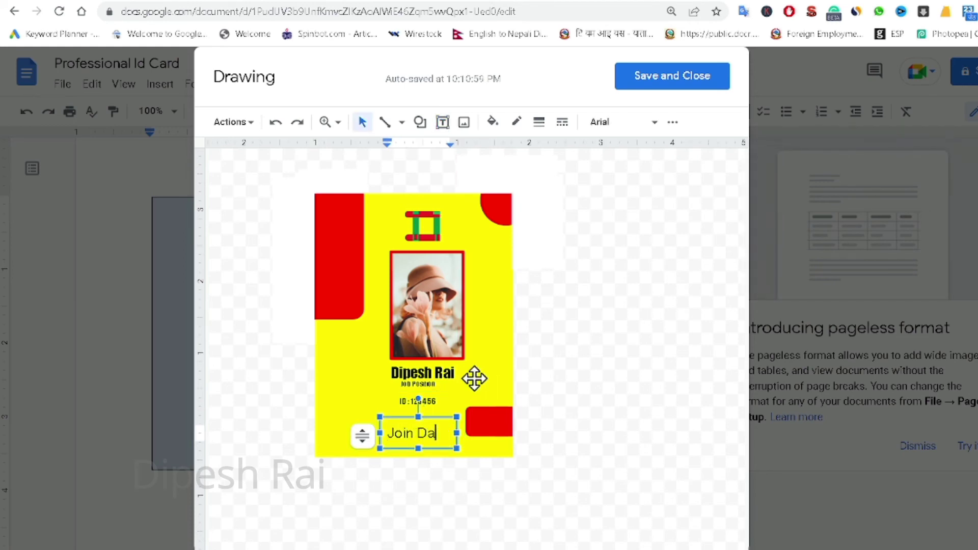
type("te")
key("BackSpace")
type("te")
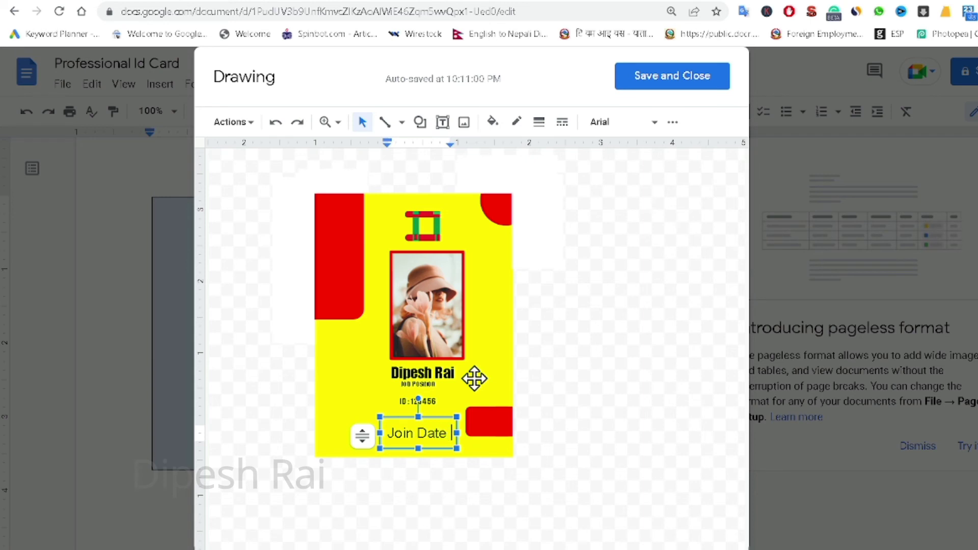
type(" : MM/")
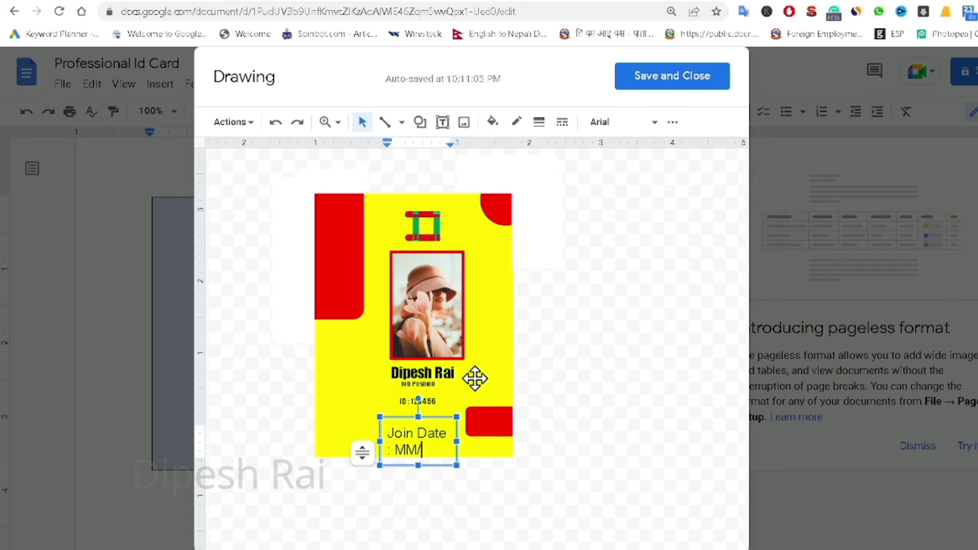
type("DD/")
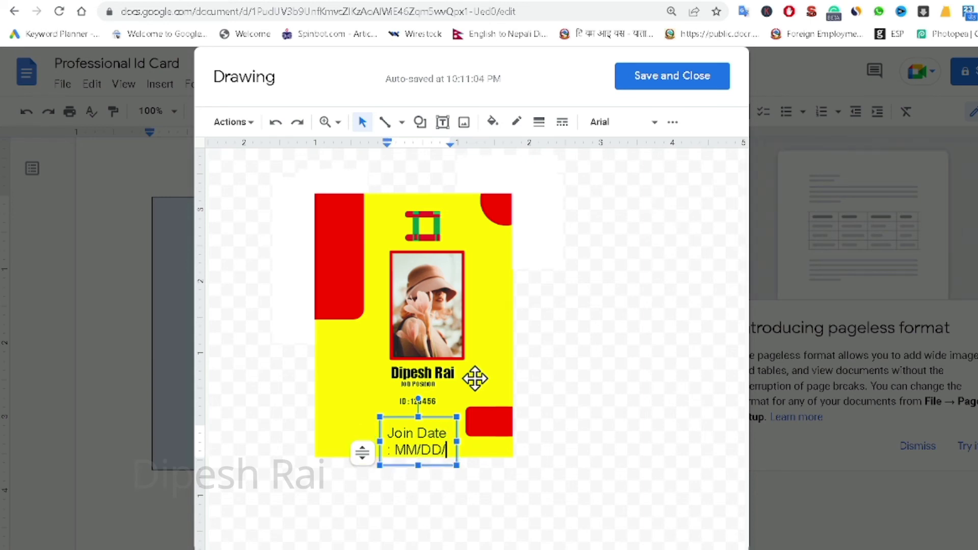
type("YY")
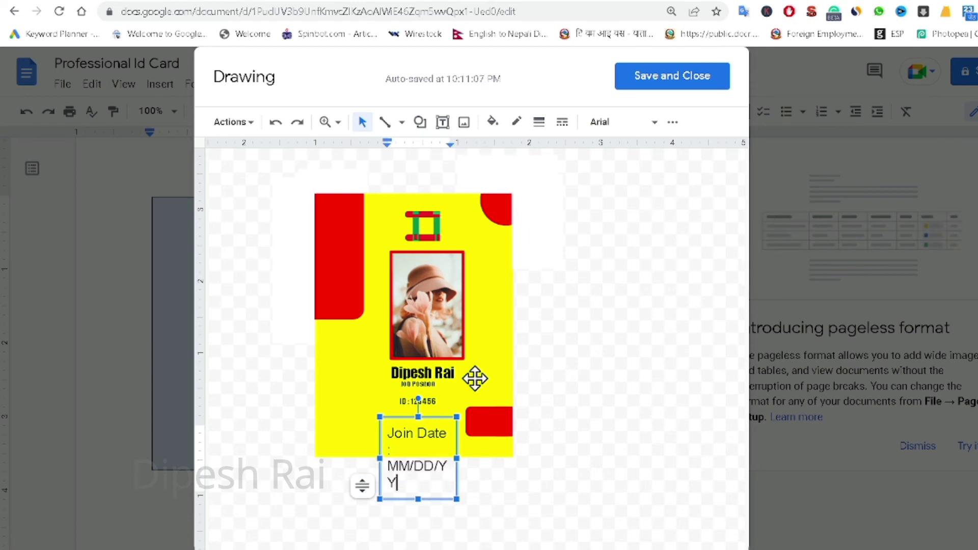
key("ctrl+a")
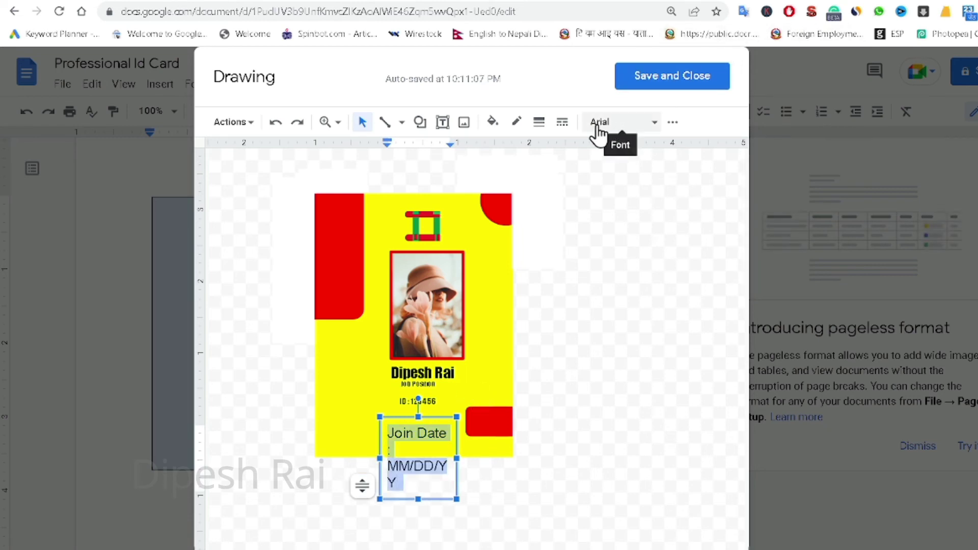
left_click(643, 133)
left_click(559, 214)
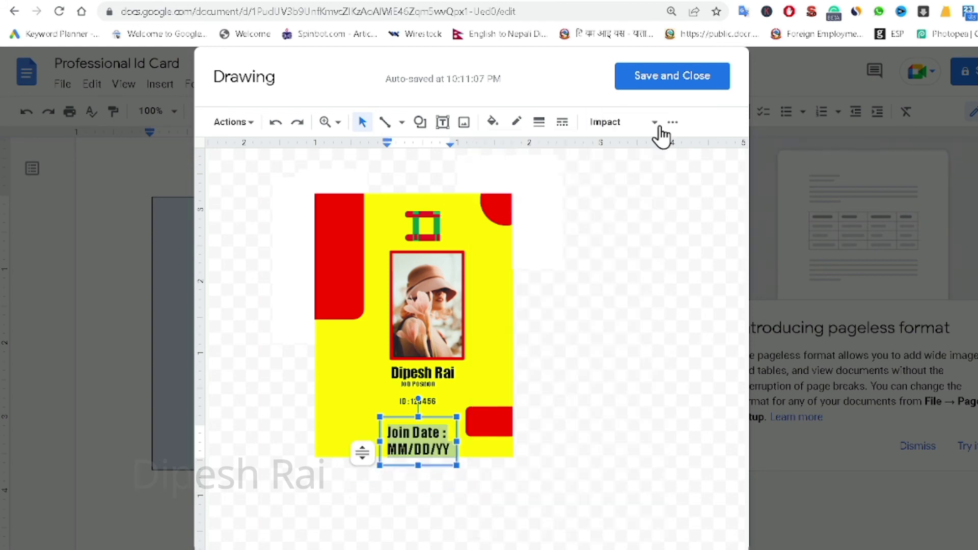
left_click(672, 125)
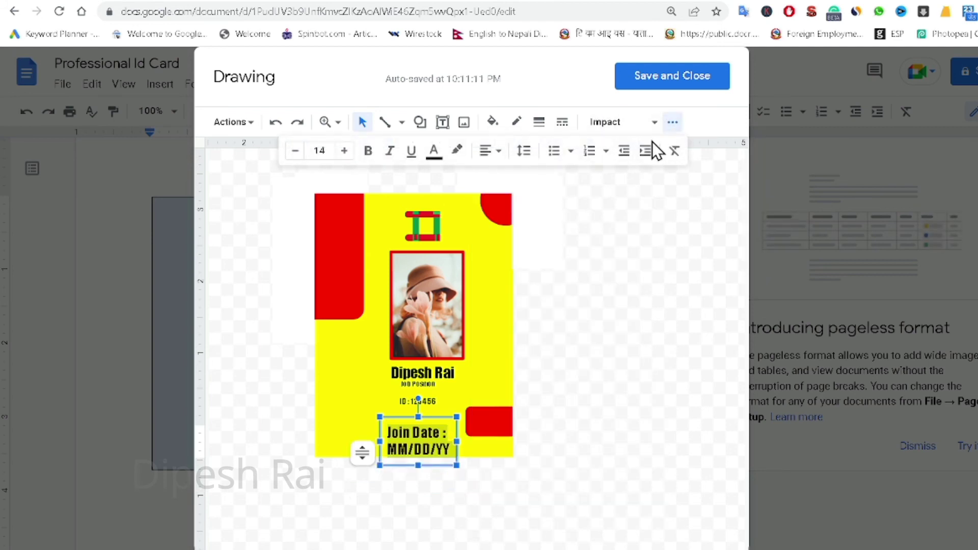
left_click(295, 152)
left_click(295, 152)
left_click(295, 152)
left_click(295, 152)
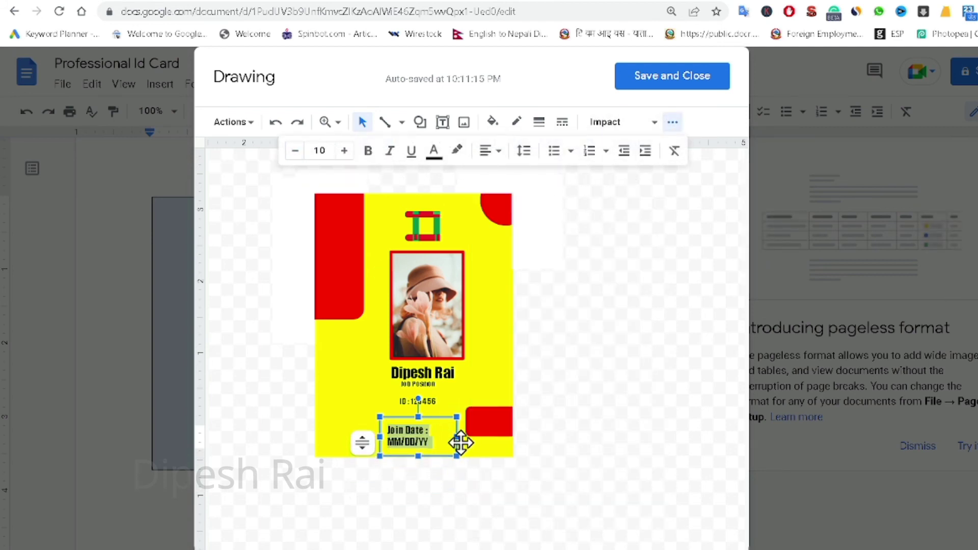
- Widen the Join Date box to one line and align it directly under the ID:123456 line
left_click_drag(457, 437, 496, 434)
left_click(450, 401)
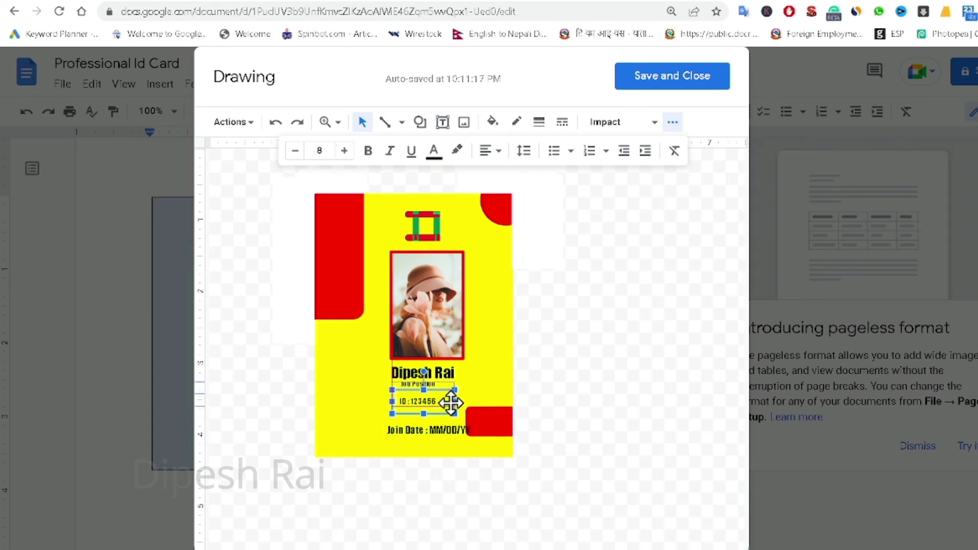
left_click_drag(447, 419, 449, 399)
left_click(447, 427)
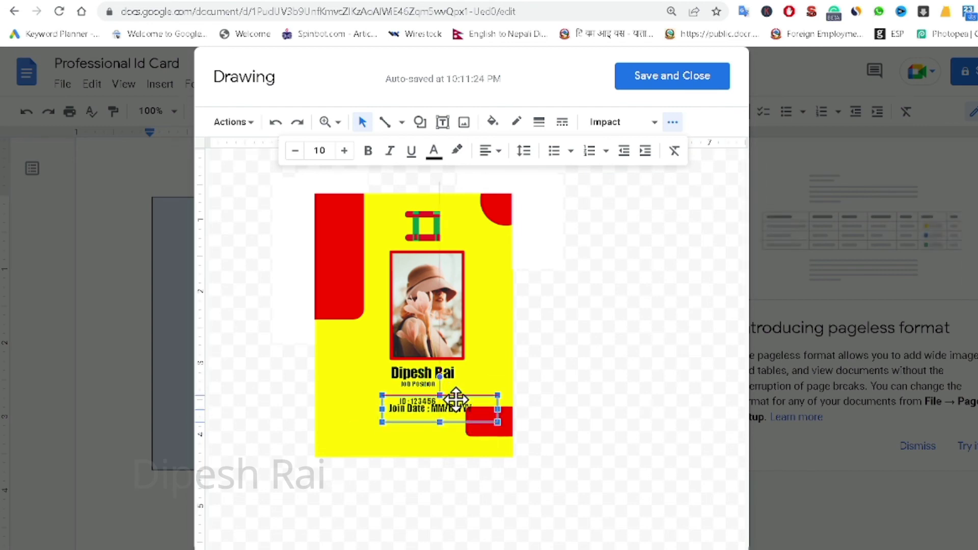
left_click_drag(462, 393, 449, 398)
left_click(565, 425)
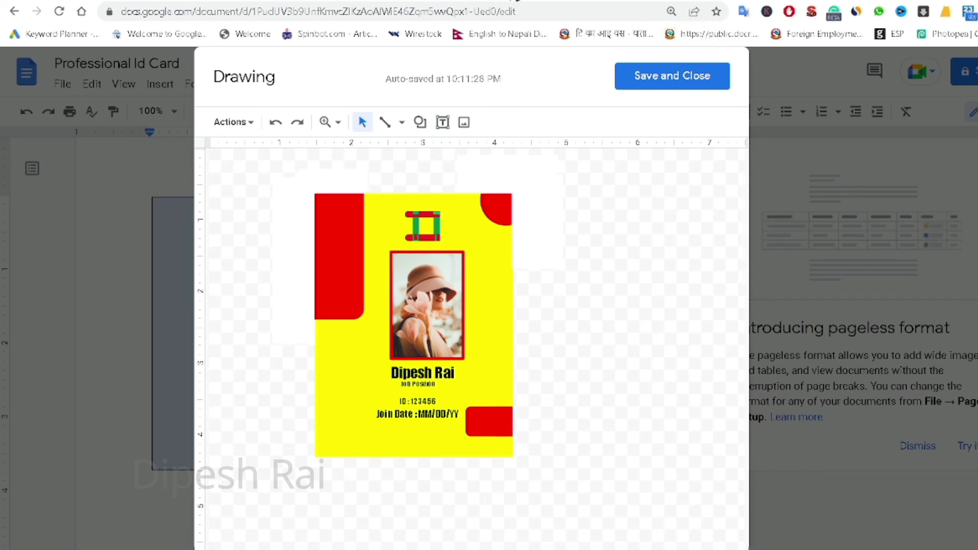
key("ctrl+t")
- Search Pexels for 'barcode' and scroll through the barcode photo results
left_click(513, 9)
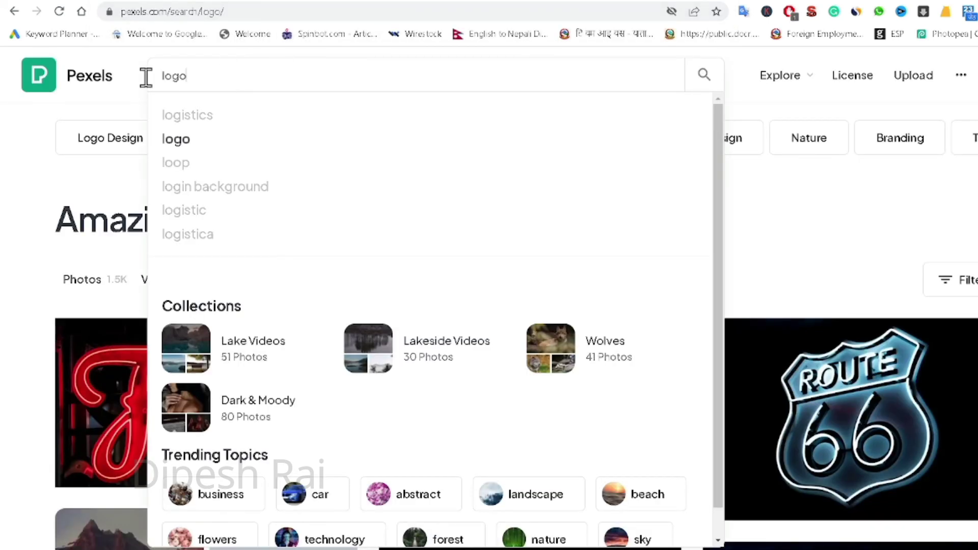
key("ctrl+a")
type("barcode")
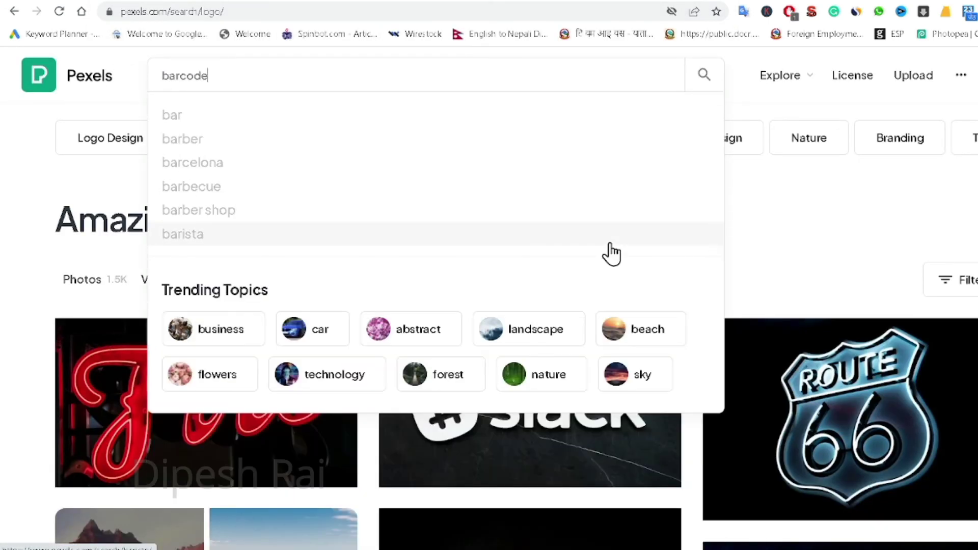
key("Return")
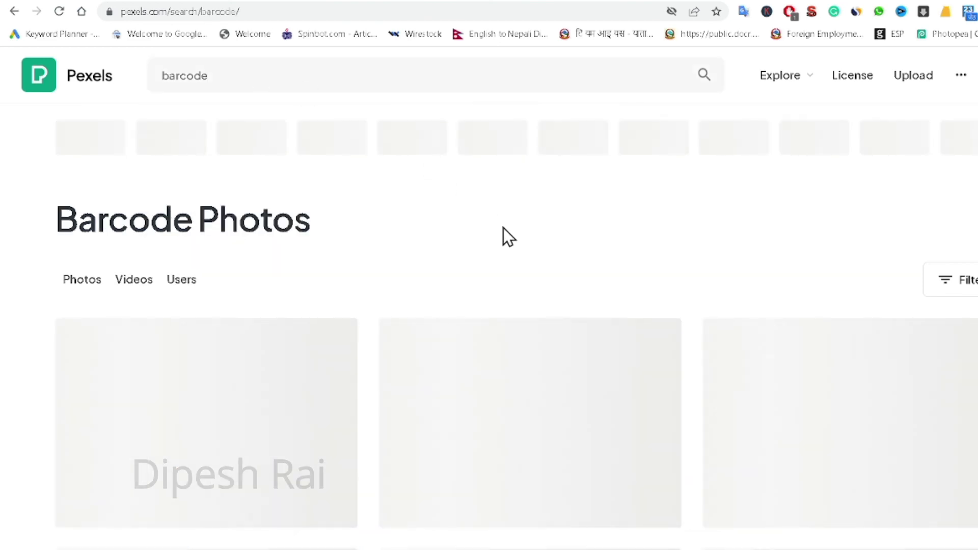
scroll(724, 341, "down", 15)
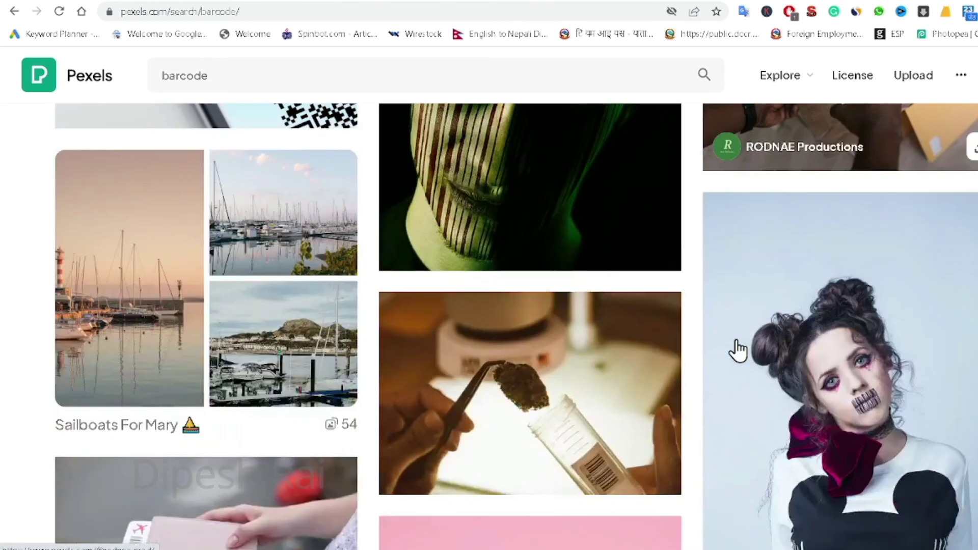
scroll(737, 349, "down", 4)
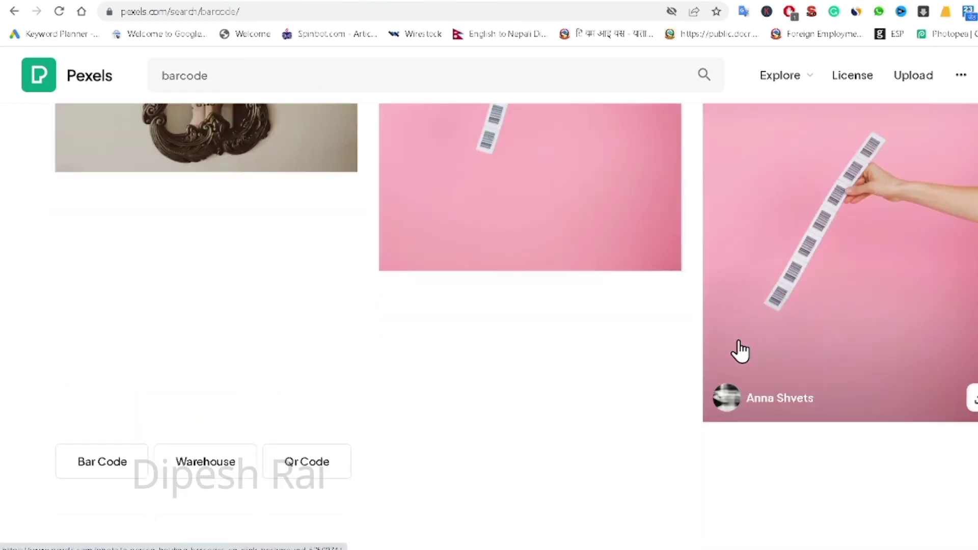
scroll(733, 344, "up", 9)
key("ctrl+t")
- Google 'barcodegenerator' and open TEC-IT's Free Online Barcode Generator result from barcode.tec-it.com
left_click(543, 15)
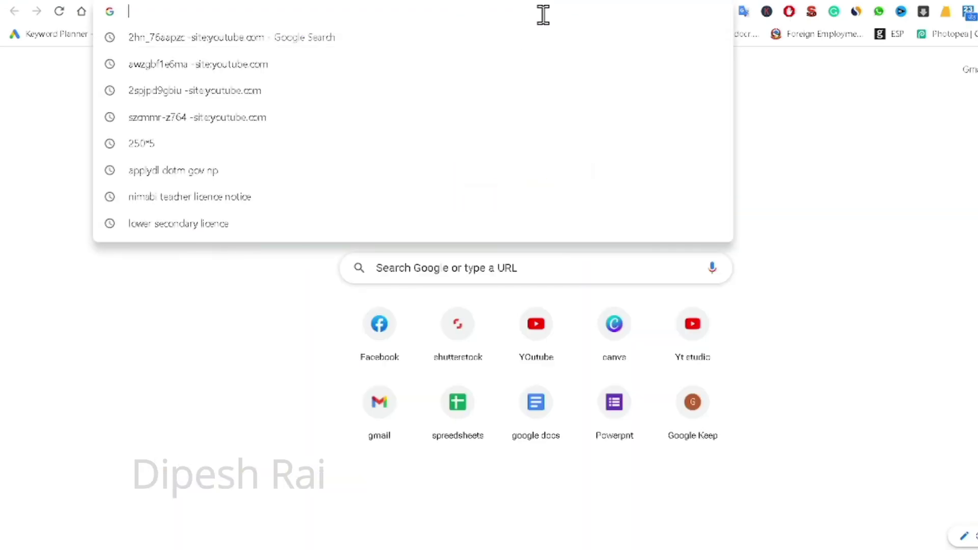
type("barcodegenerator")
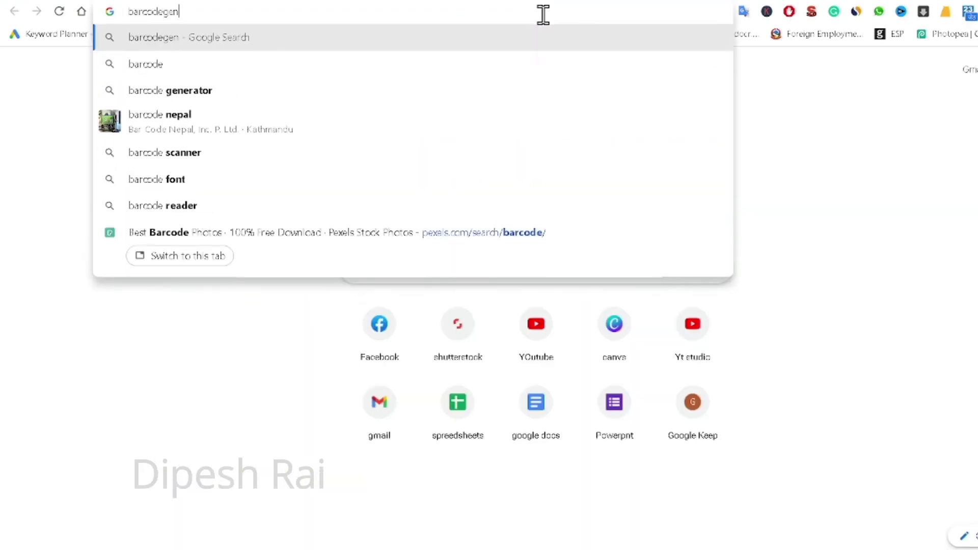
key("Return")
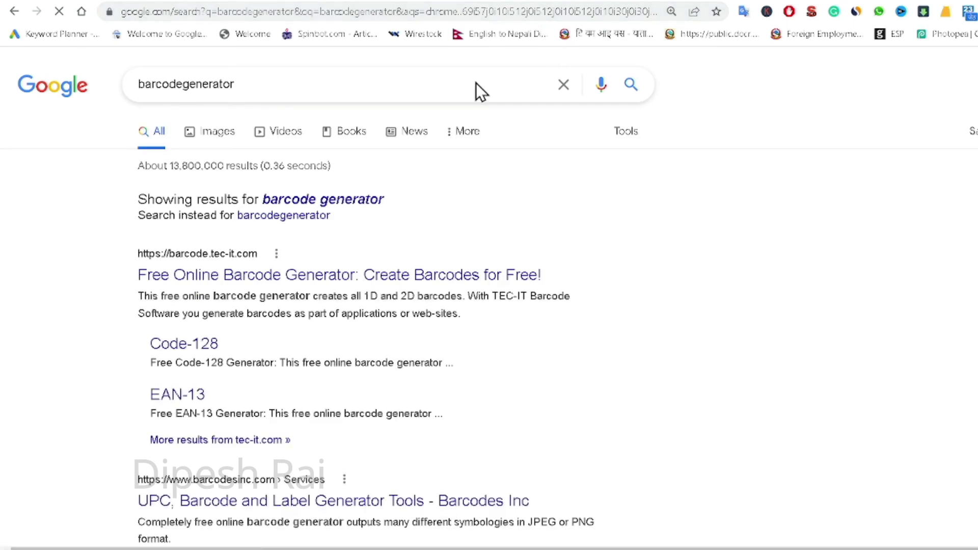
left_click(259, 280)
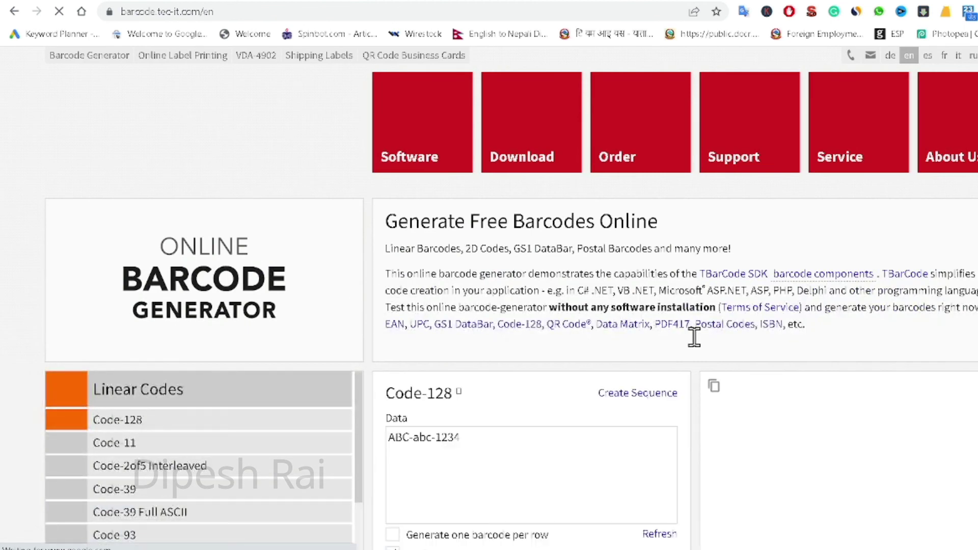
- Replace the sample Code-128 barcode data with the creator's website address
scroll(406, 306, "down", 3)
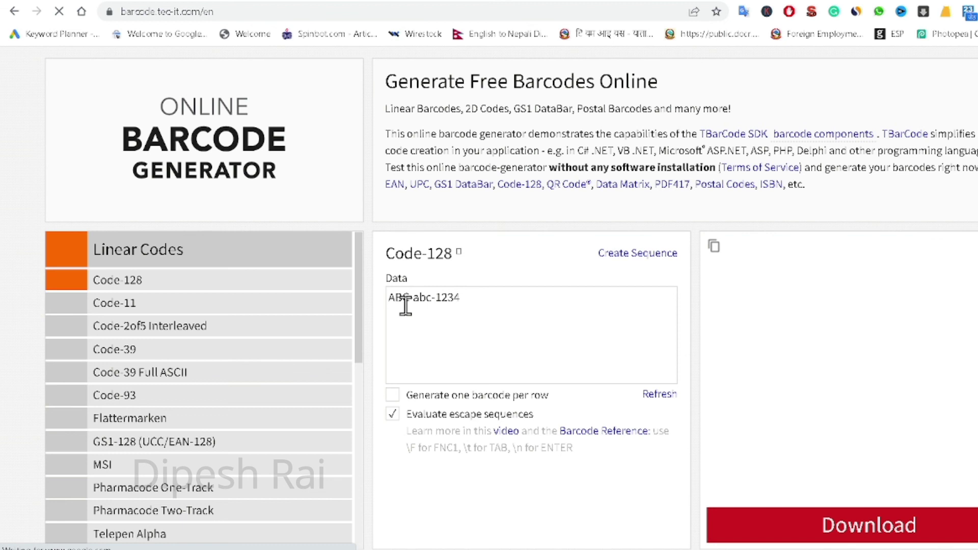
triple_click(405, 306)
type("deepeshrai")
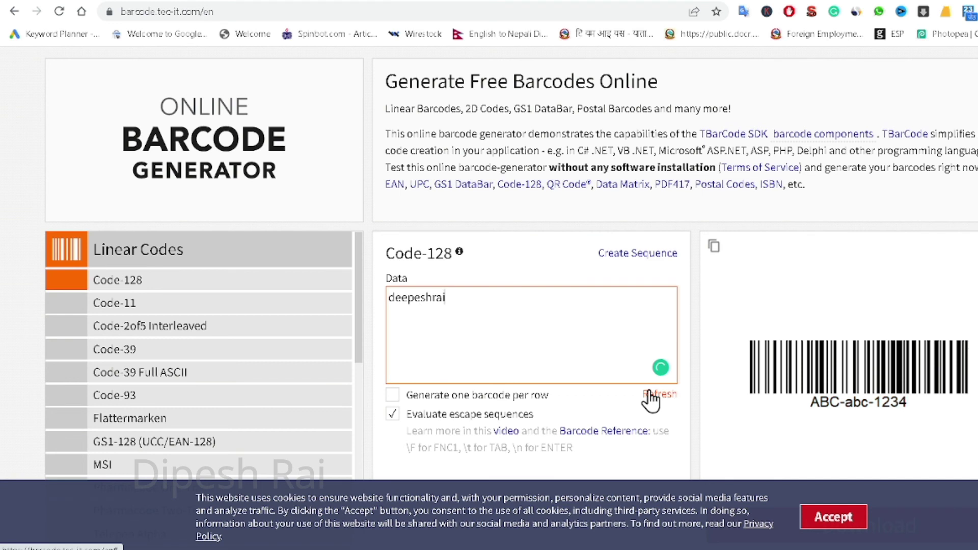
type(".com.np")
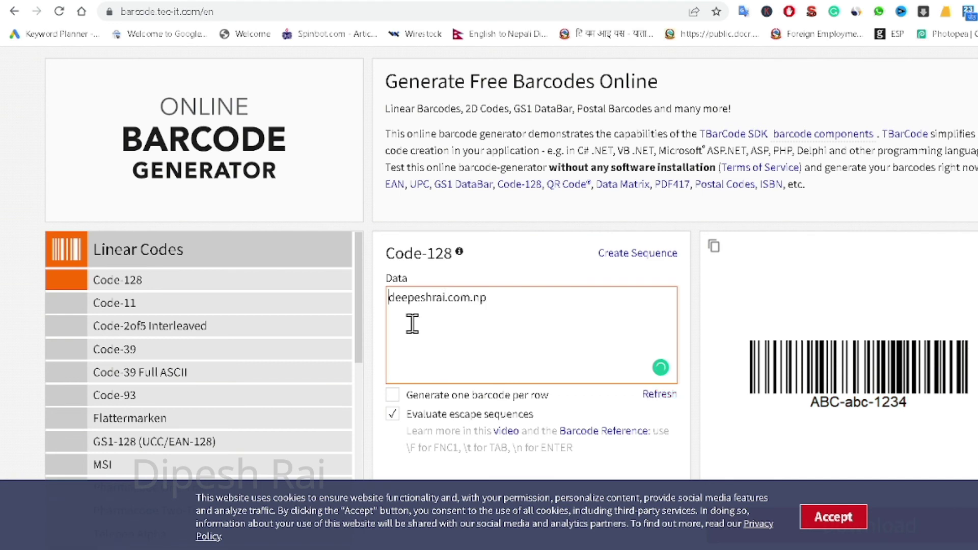
key("Home")
type("www.")
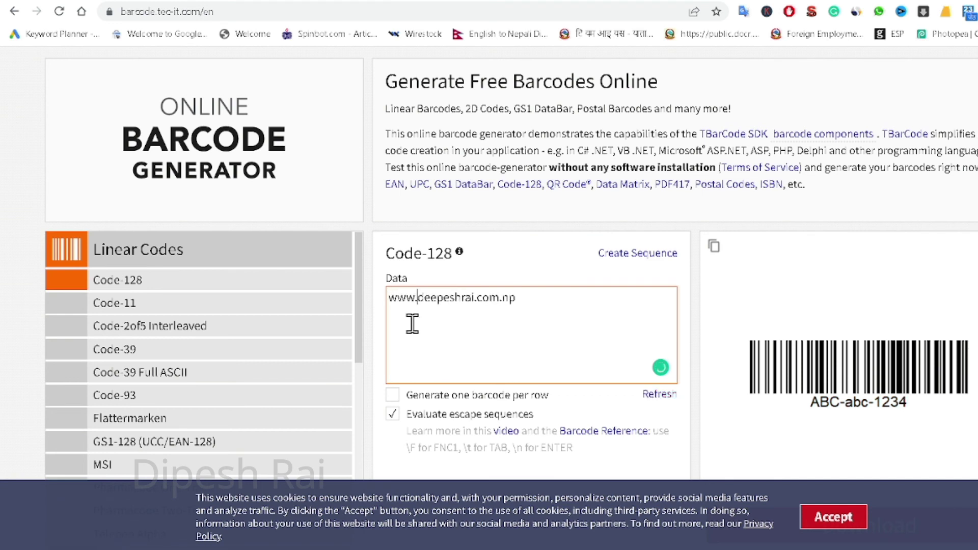
scroll(553, 353, "down", 4)
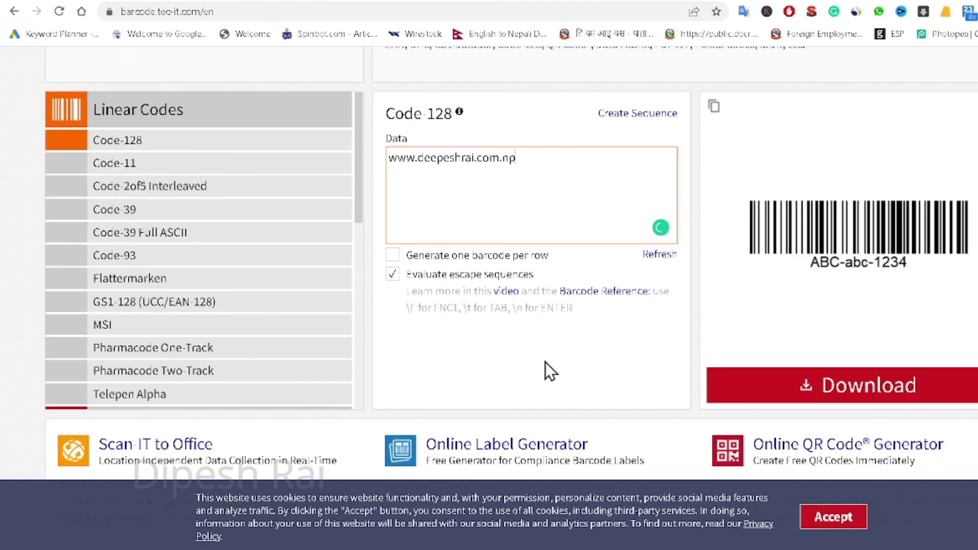
scroll(765, 306, "up", 1)
- Download the generated barcode as barcode.gif and return to the ID card drawing
left_click(709, 101)
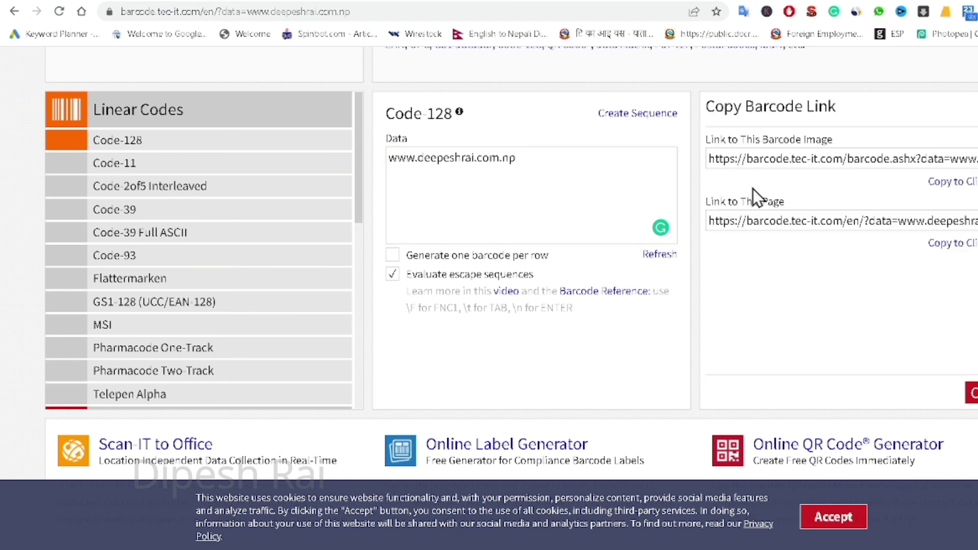
left_click(972, 391)
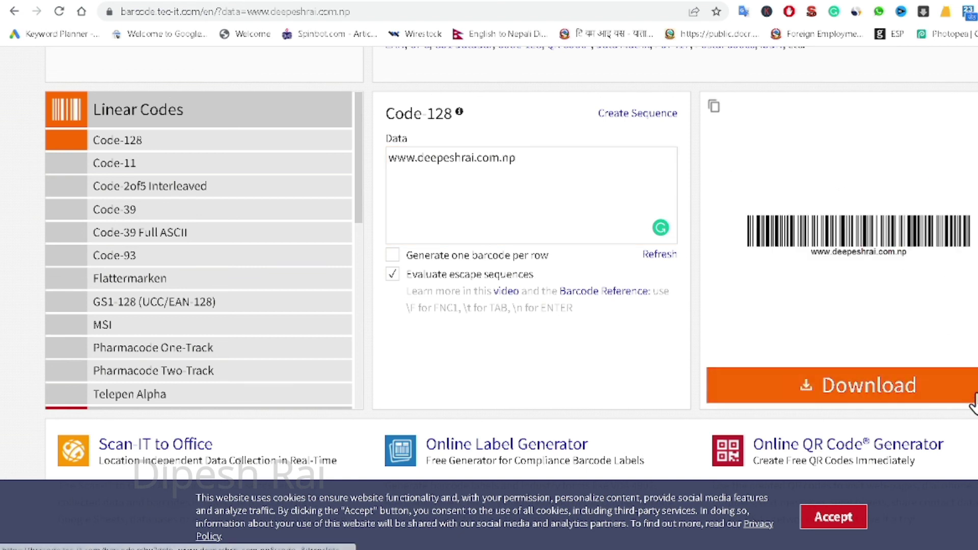
left_click(814, 393)
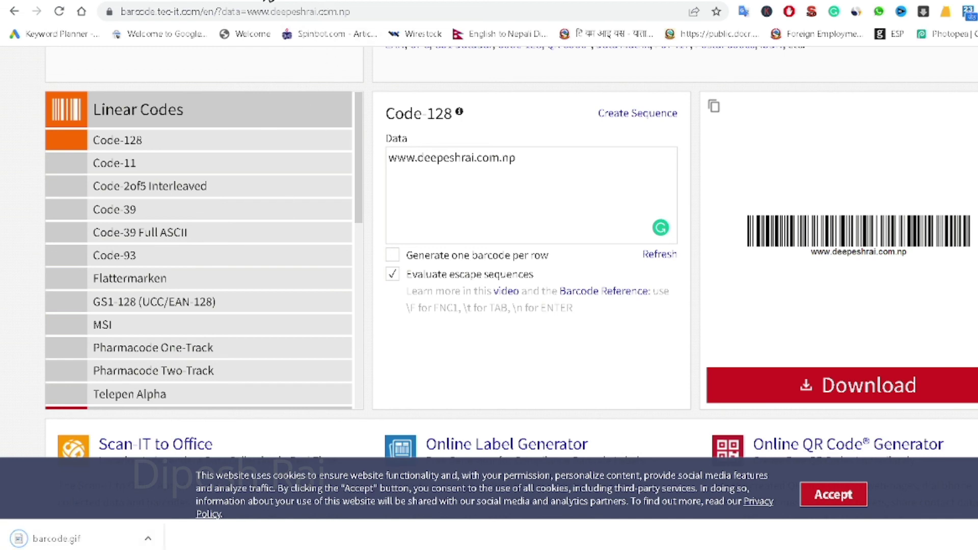
key("ctrl+Tab")
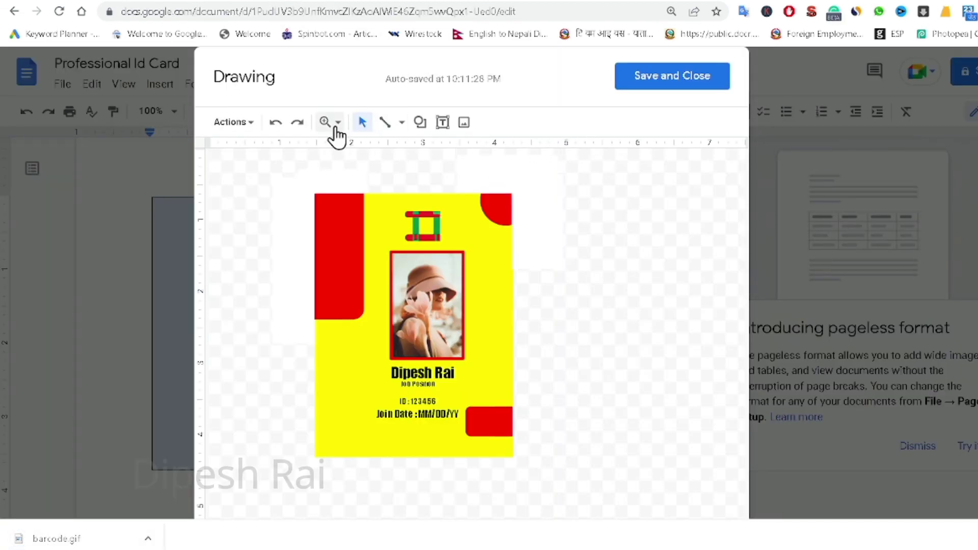
- Upload barcode.gif into the drawing through the Image tool
left_click(467, 129)
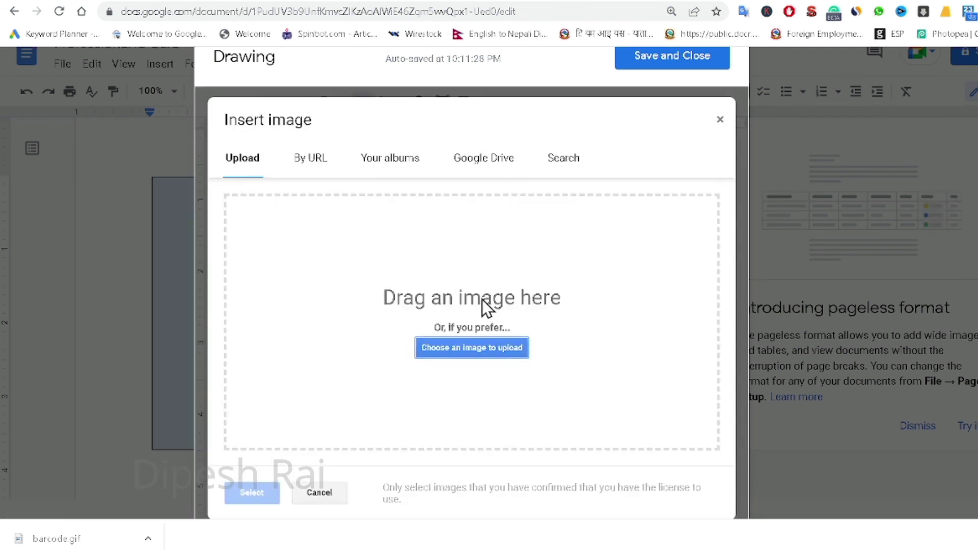
left_click_drag(61, 536, 410, 400)
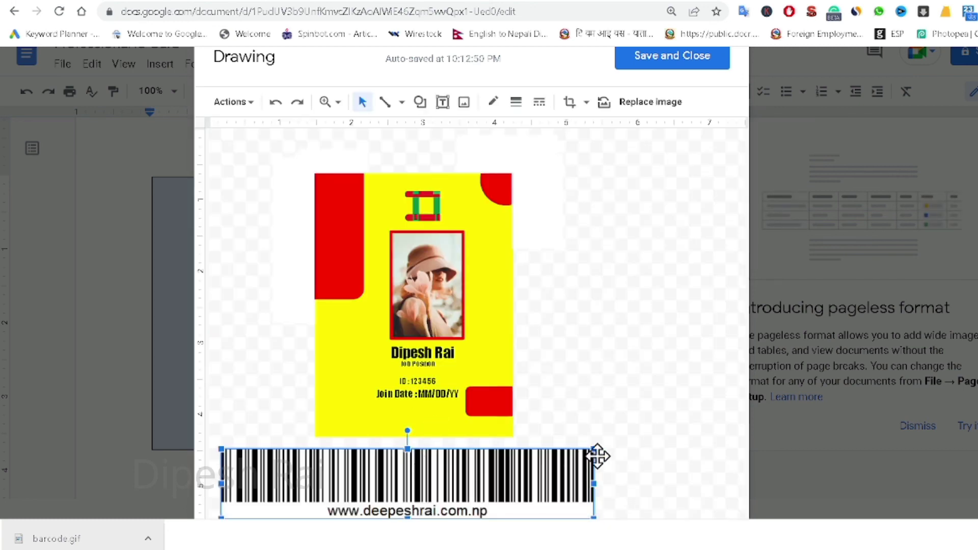
- Shrink the barcode, place it on the card under the Join Date line, and Save and Close
left_click(596, 459)
left_click(501, 485)
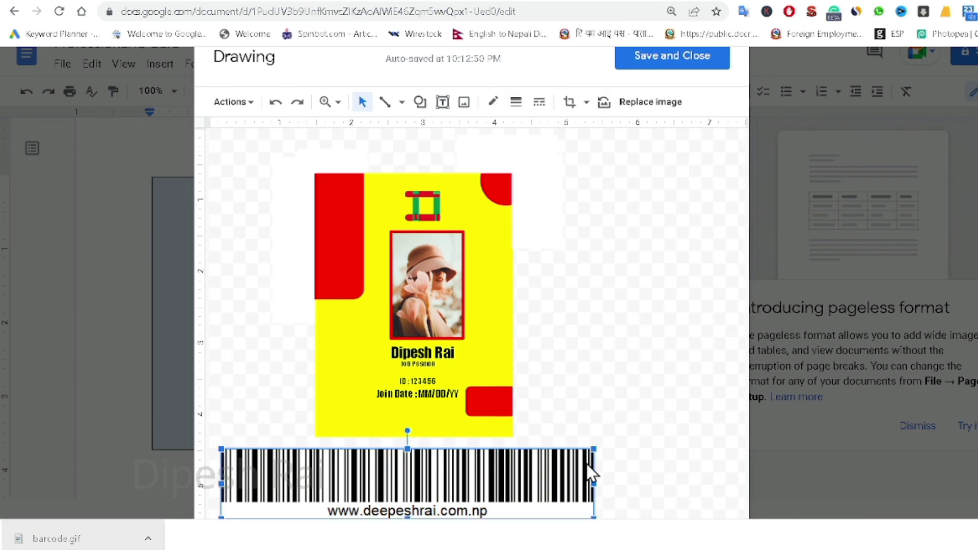
left_click_drag(594, 450, 350, 503)
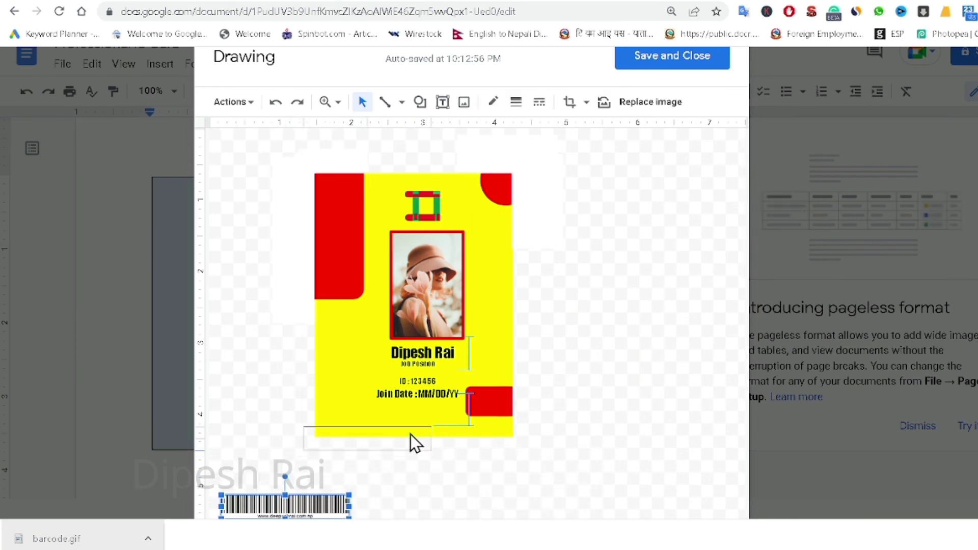
mouse_move(424, 417)
left_mouse_down()
mouse_move(442, 420)
mouse_move(451, 409)
mouse_move(428, 417)
mouse_move(443, 417)
left_mouse_up()
left_click(584, 413)
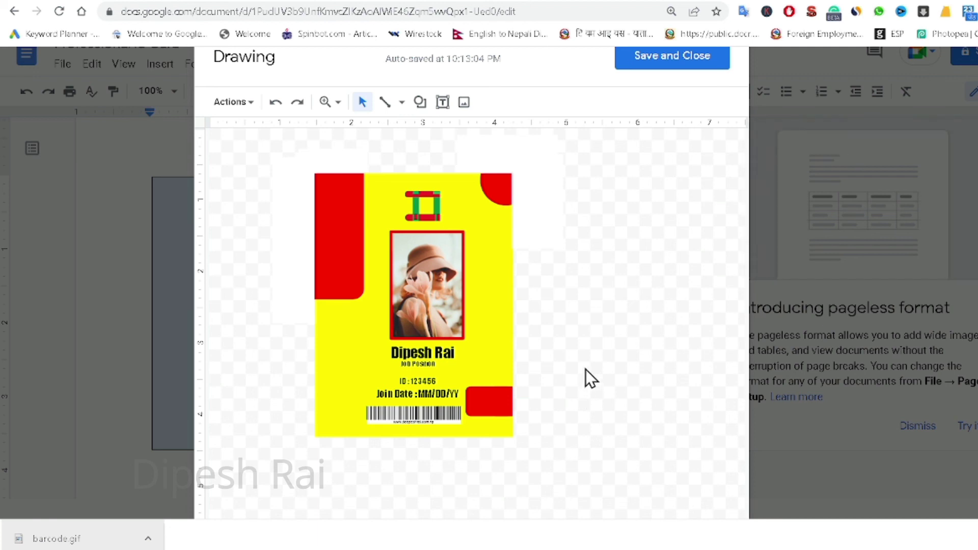
left_click(675, 61)
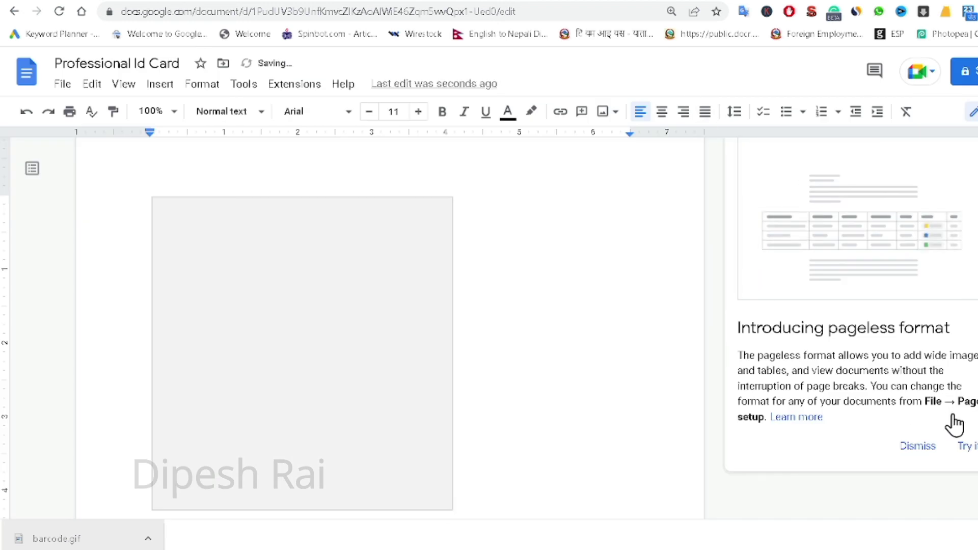
- Dismiss the pageless tip, check the ID card image's Size & Rotation, and zoom in to review it
left_click(918, 447)
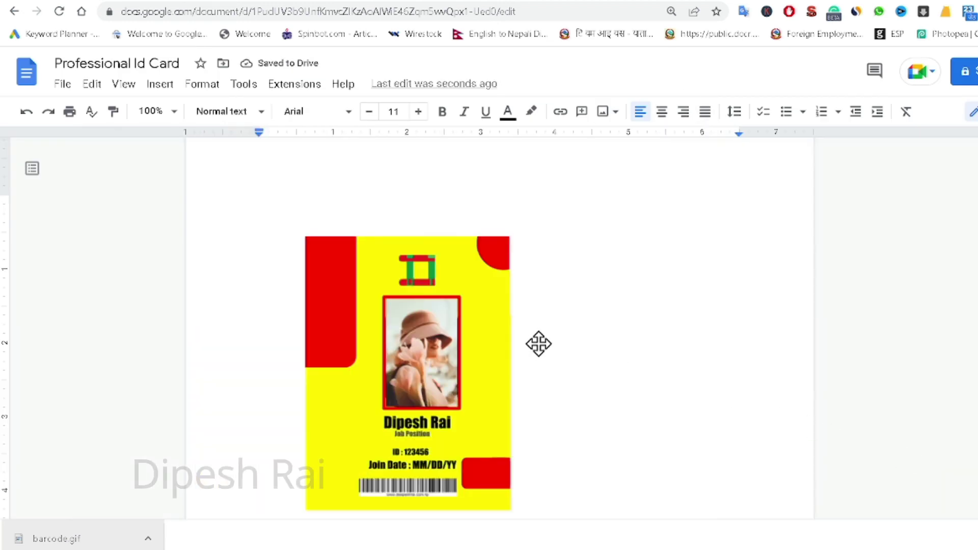
left_click(430, 328)
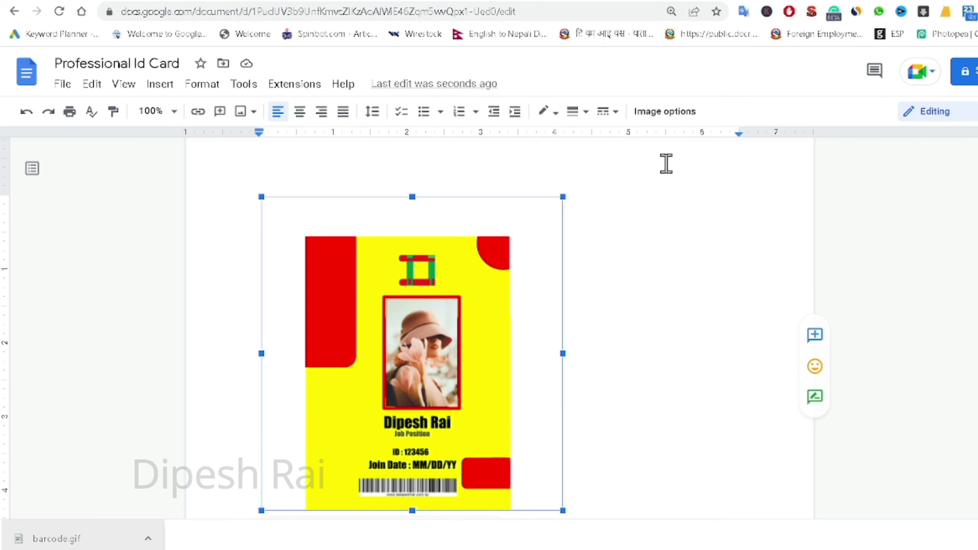
left_click(664, 113)
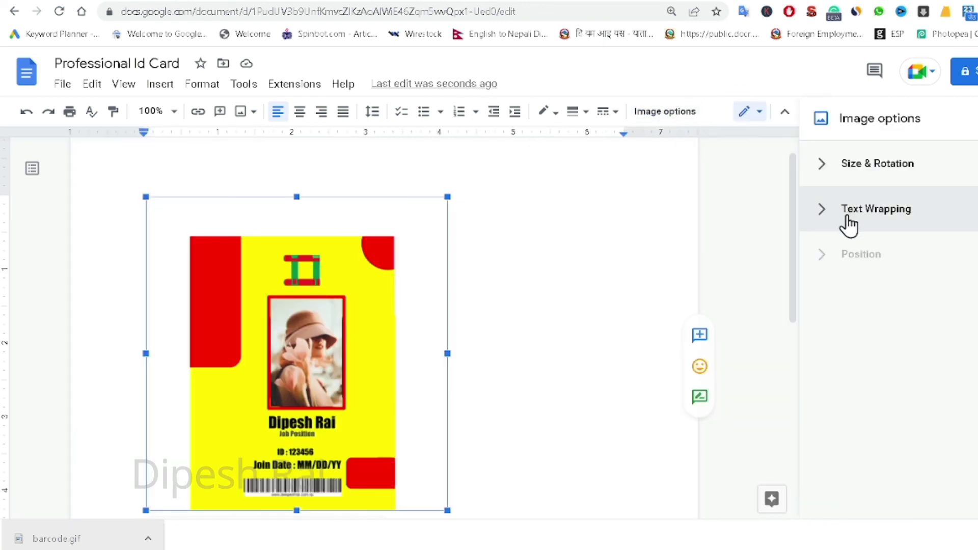
left_click(822, 181)
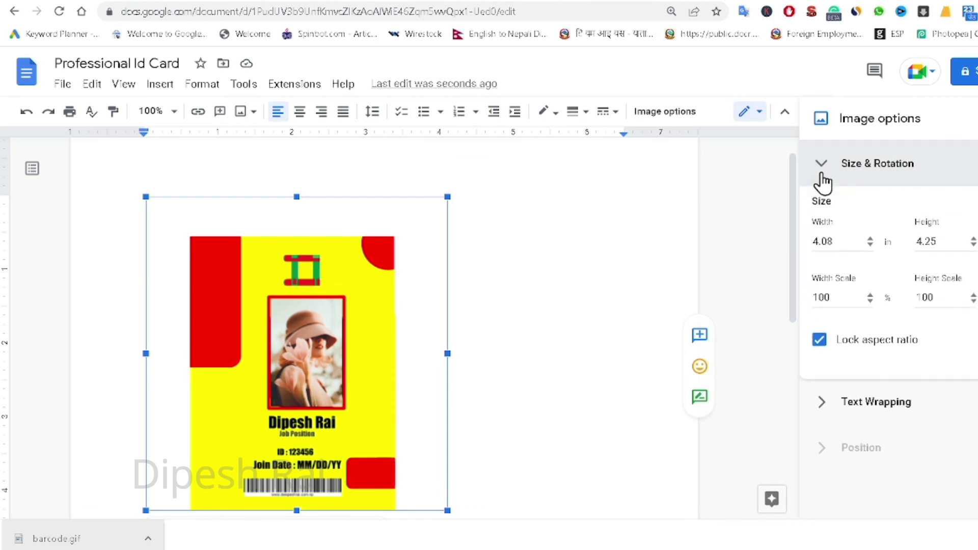
left_click(822, 180)
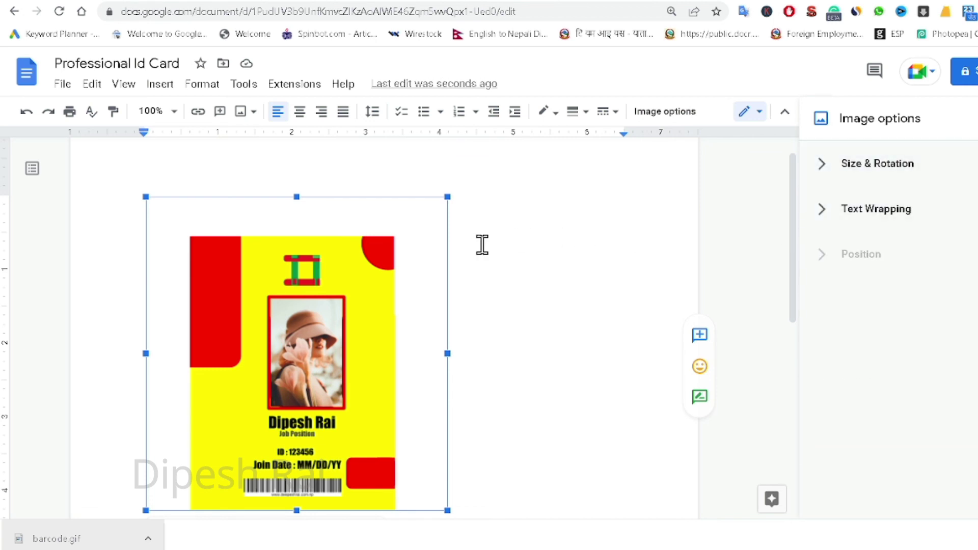
key("ctrl+plus")
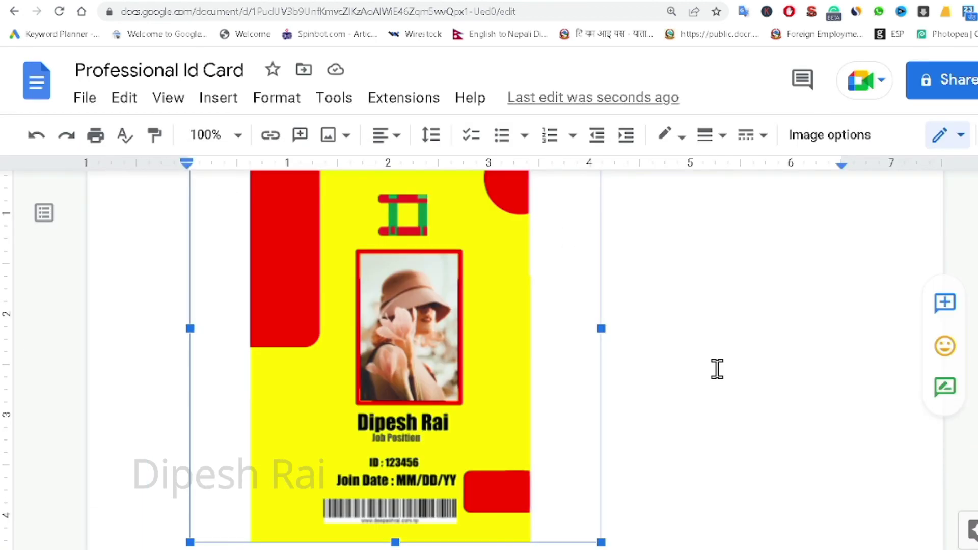
left_click(731, 320)
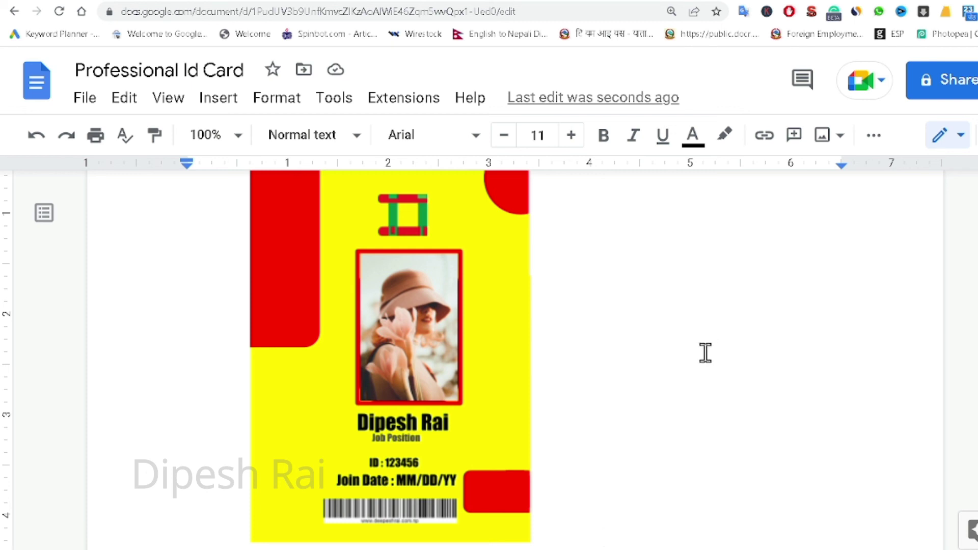
left_click(469, 338)
left_click(727, 335)
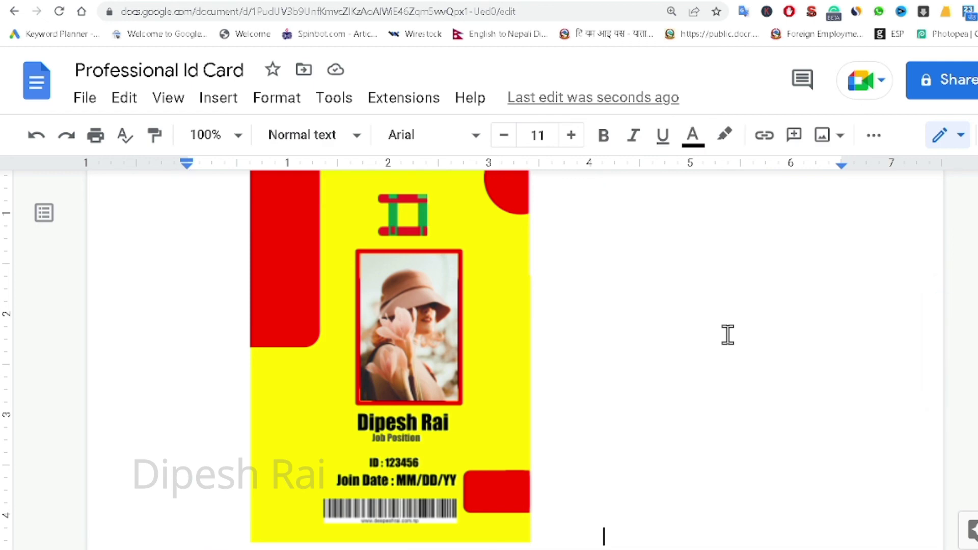